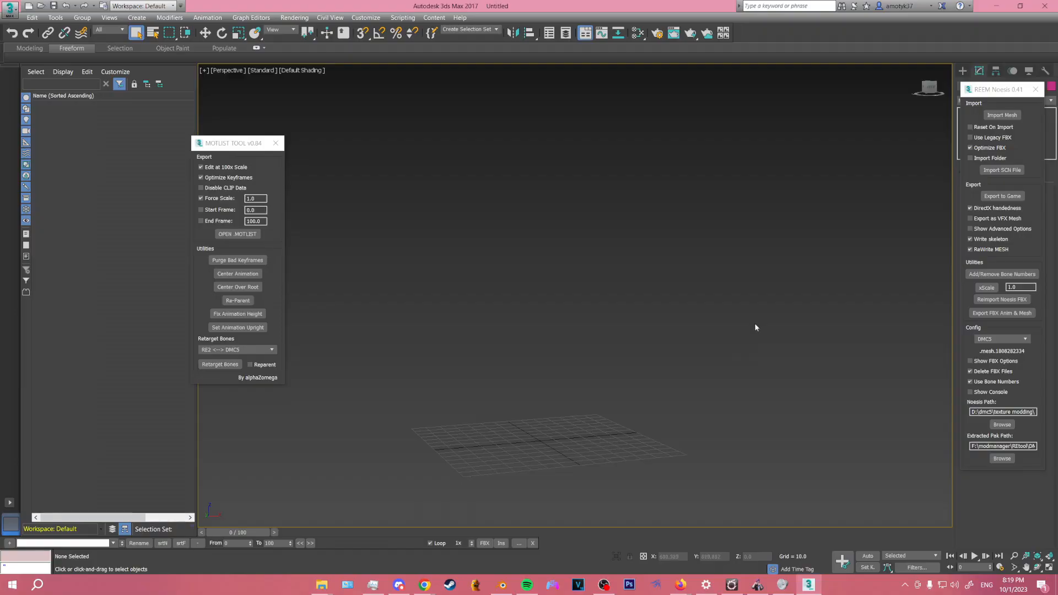
click(1004, 91)
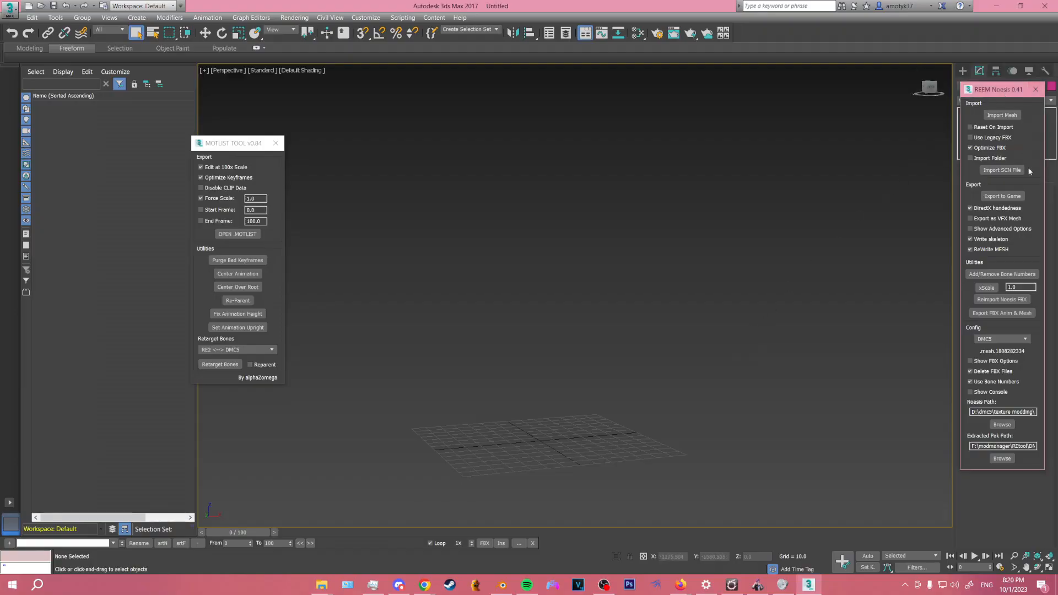
drag(222, 150, 222, 151)
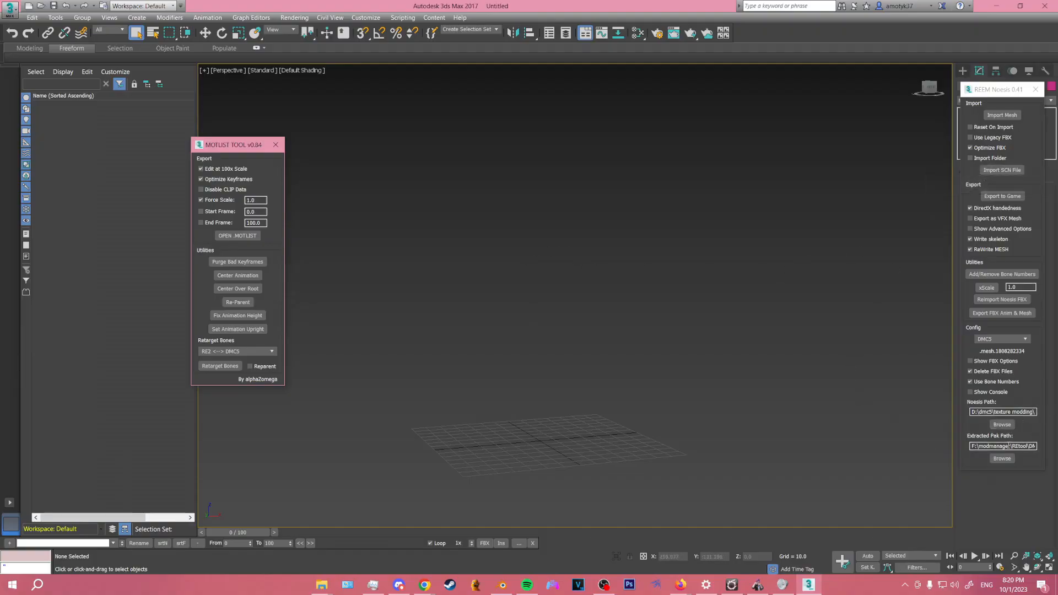
Import the character body mesh pl0100.mesh with the REEM Noesis tool.
click(1004, 115)
click(1004, 116)
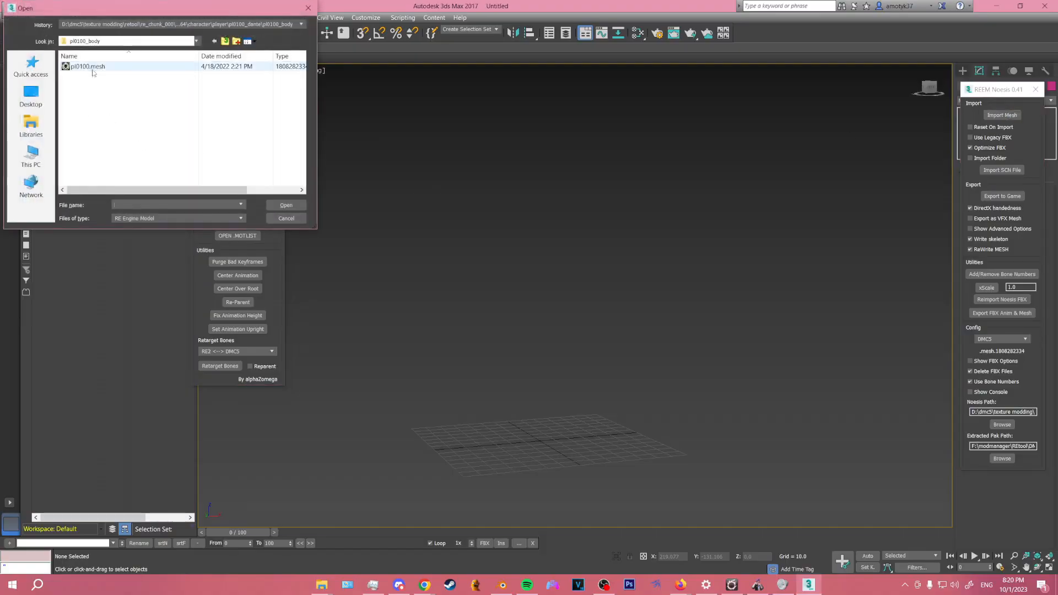
double_click(93, 70)
click(129, 342)
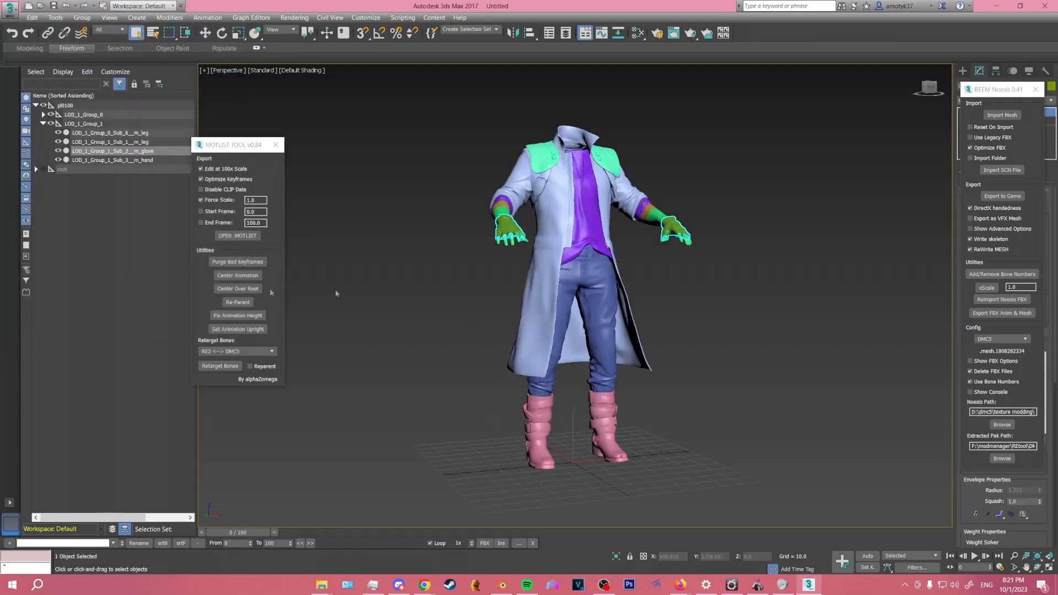
Select the root bone together with all of its child nodes.
click(100, 168)
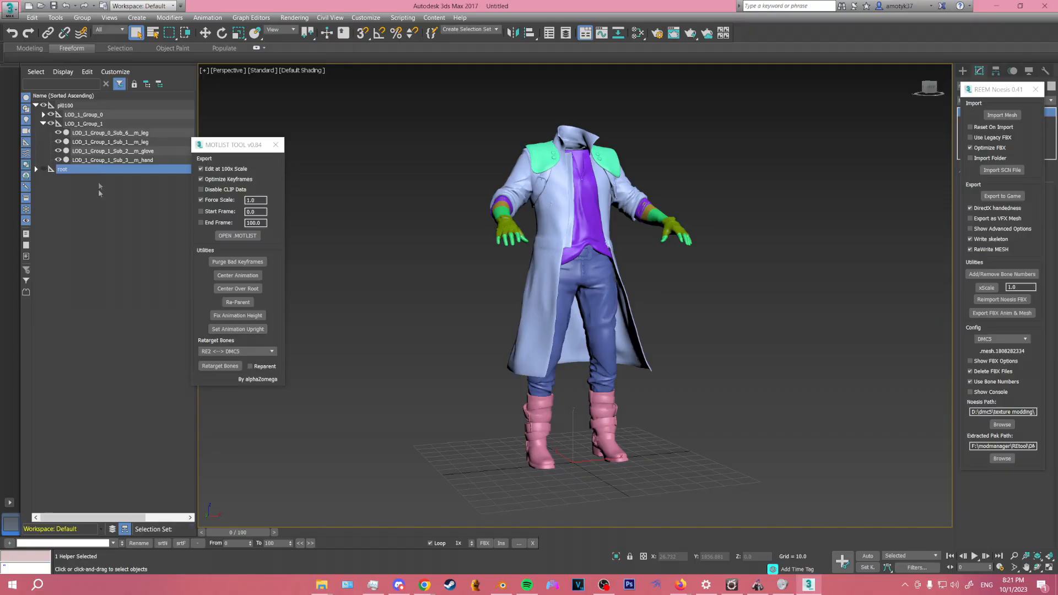
right_click(106, 173)
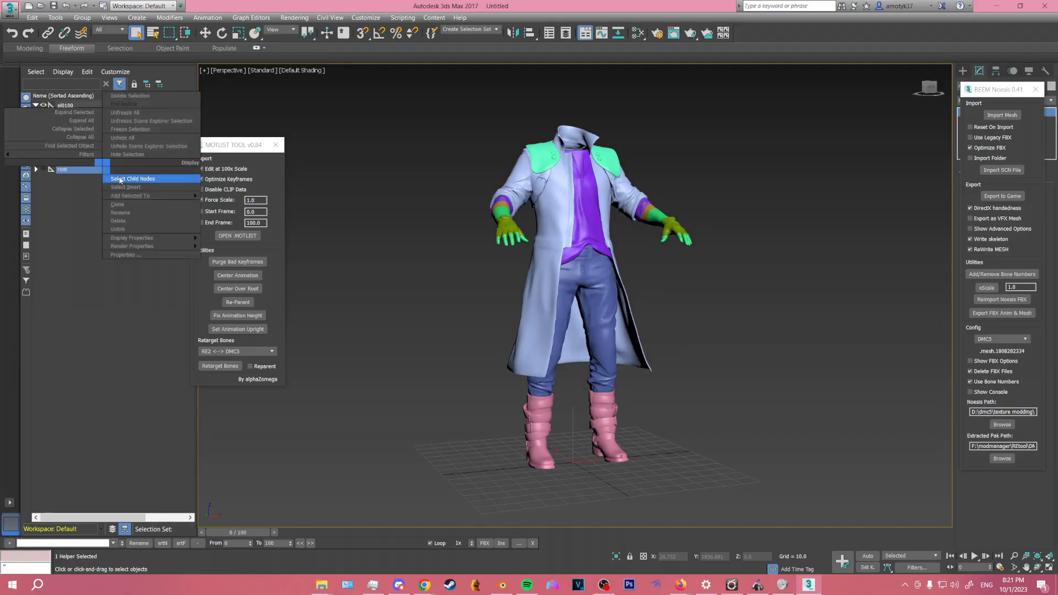
click(129, 179)
click(43, 169)
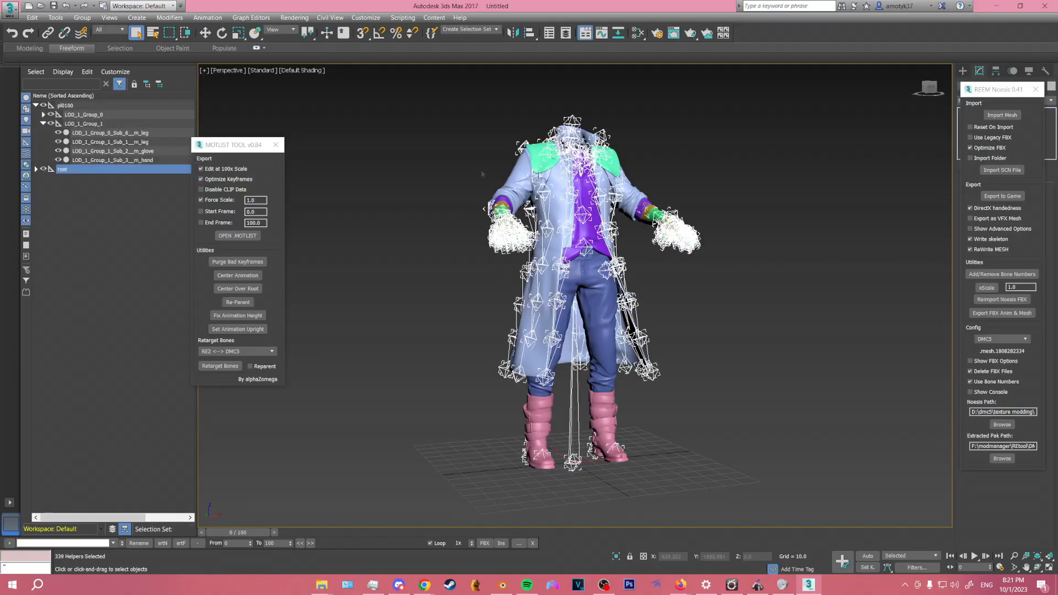
mouse_move(441, 301)
alt+middle_down()
mouse_move(390, 317)
mouse_move(427, 309)
alt+middle_up()
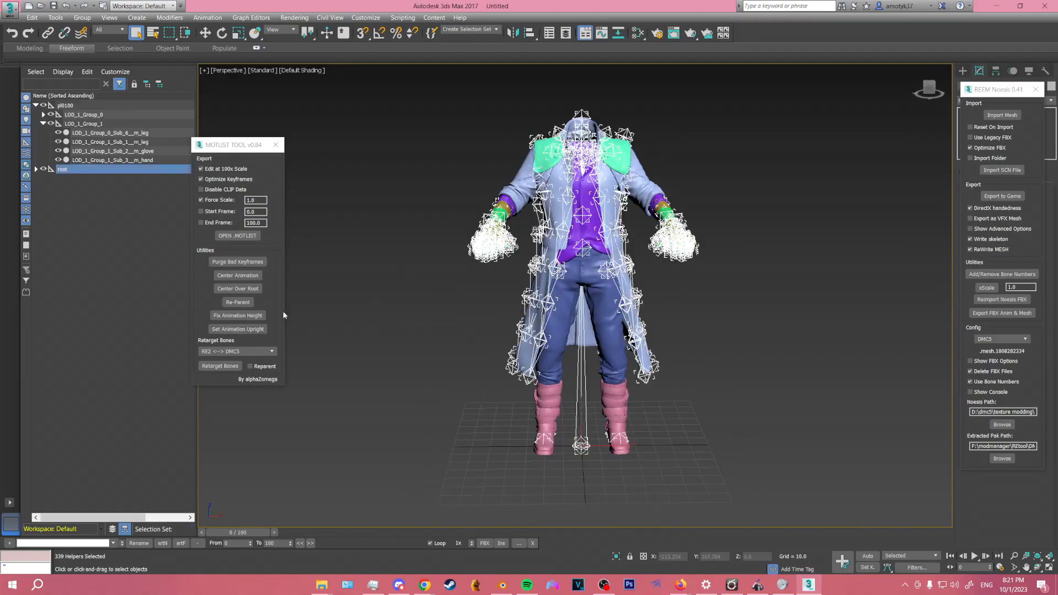
Load pl0000_basic.motlist and import bone positions onto the selected bones using the T-Pose option.
click(231, 237)
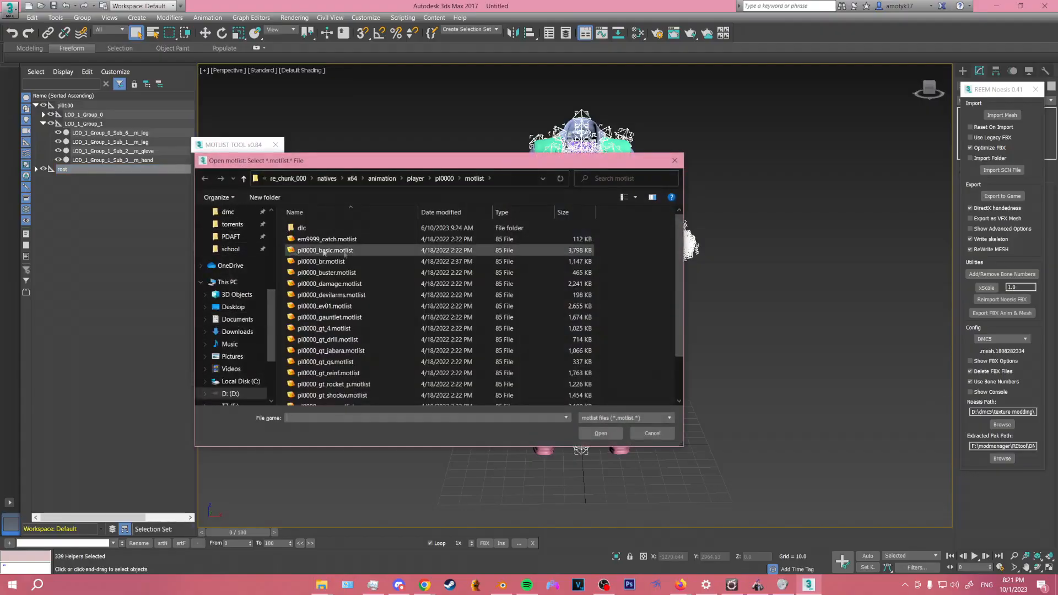
double_click(352, 250)
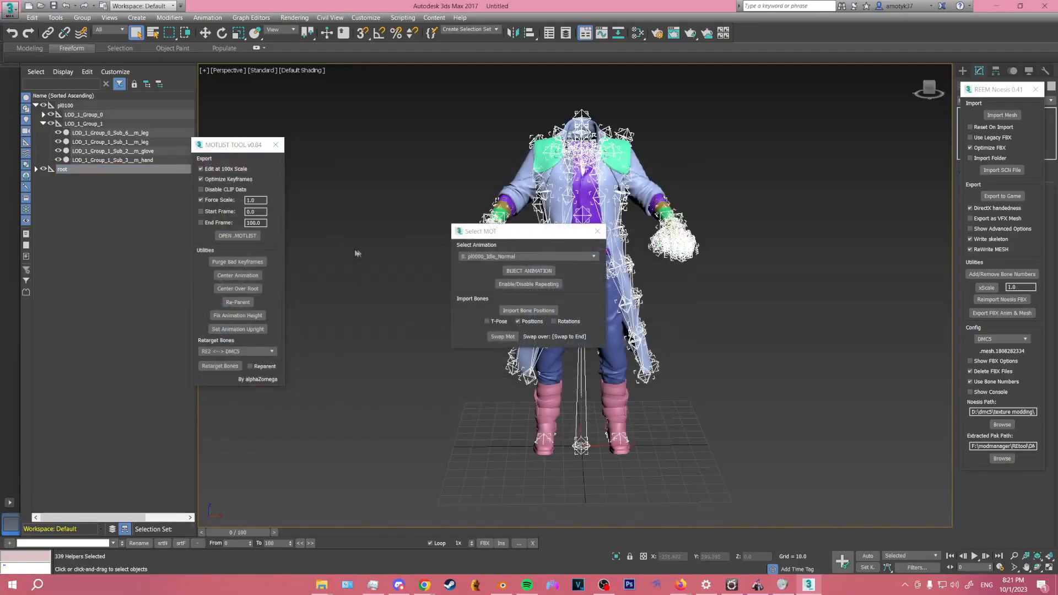
click(487, 321)
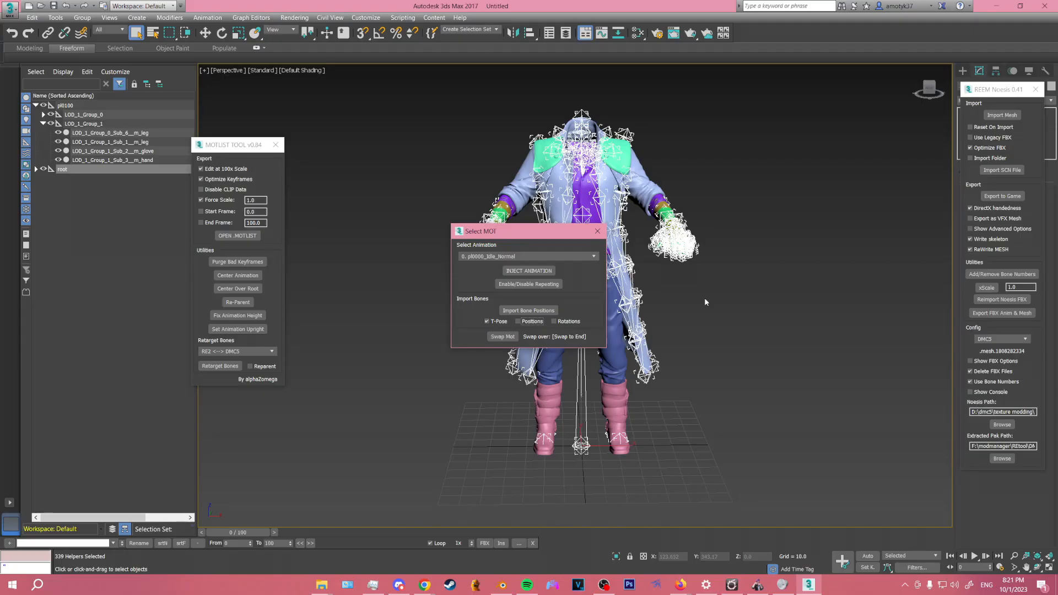
drag(569, 234, 370, 324)
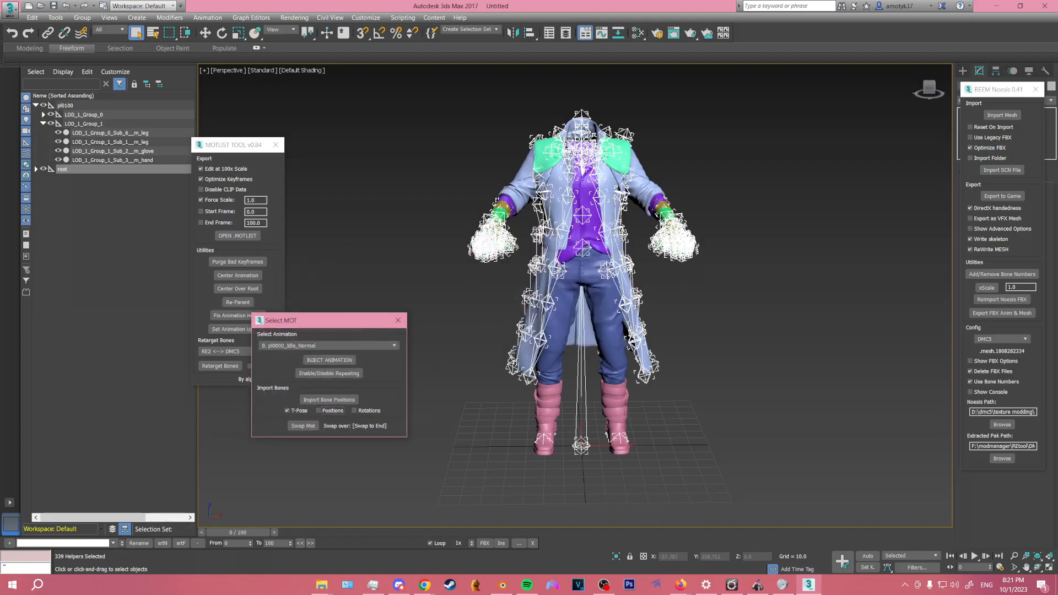
drag(323, 324, 474, 227)
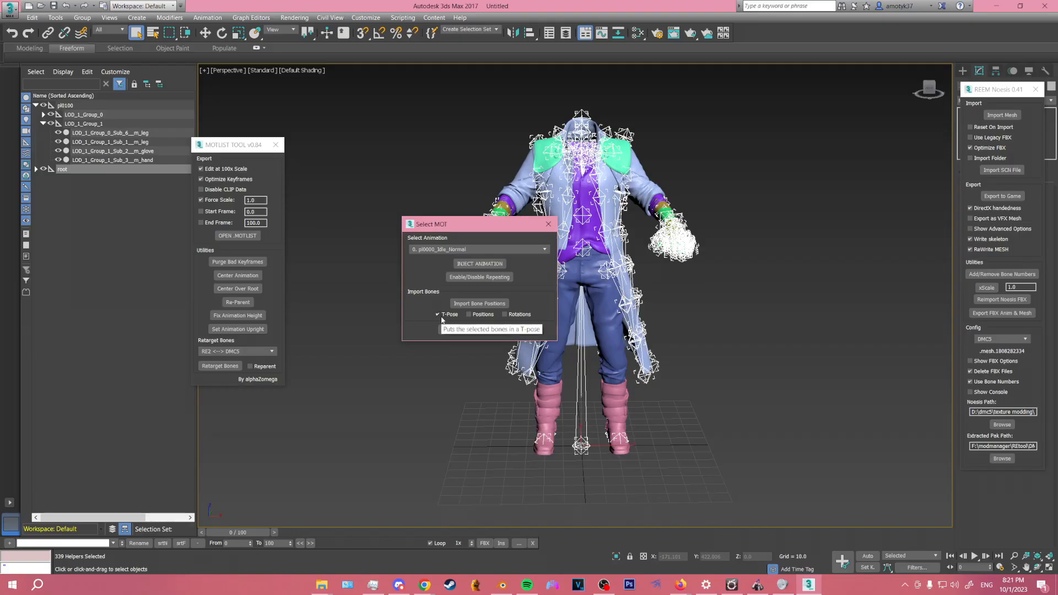
click(477, 303)
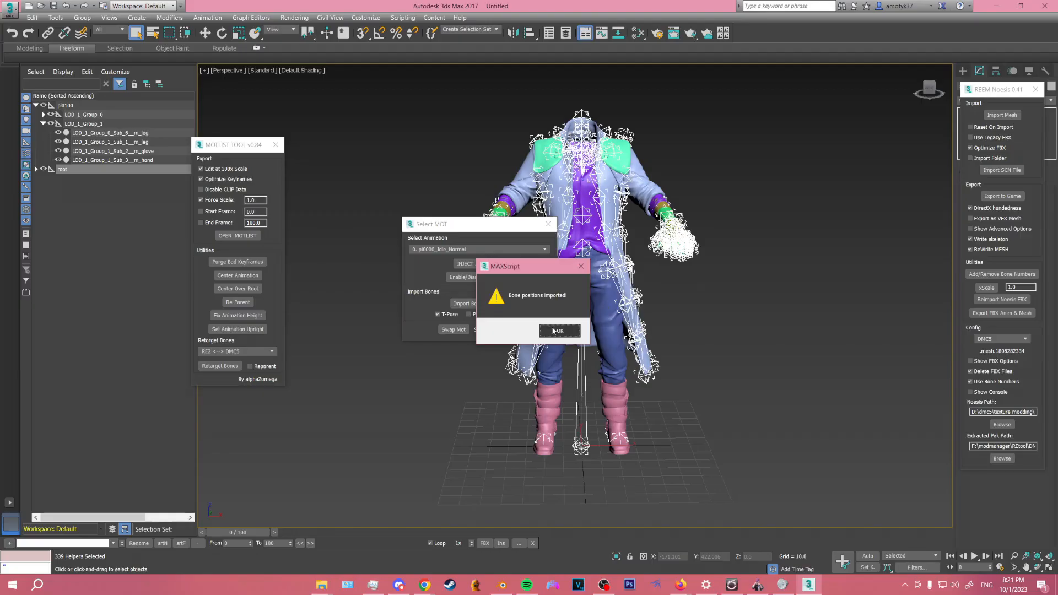
key(Return)
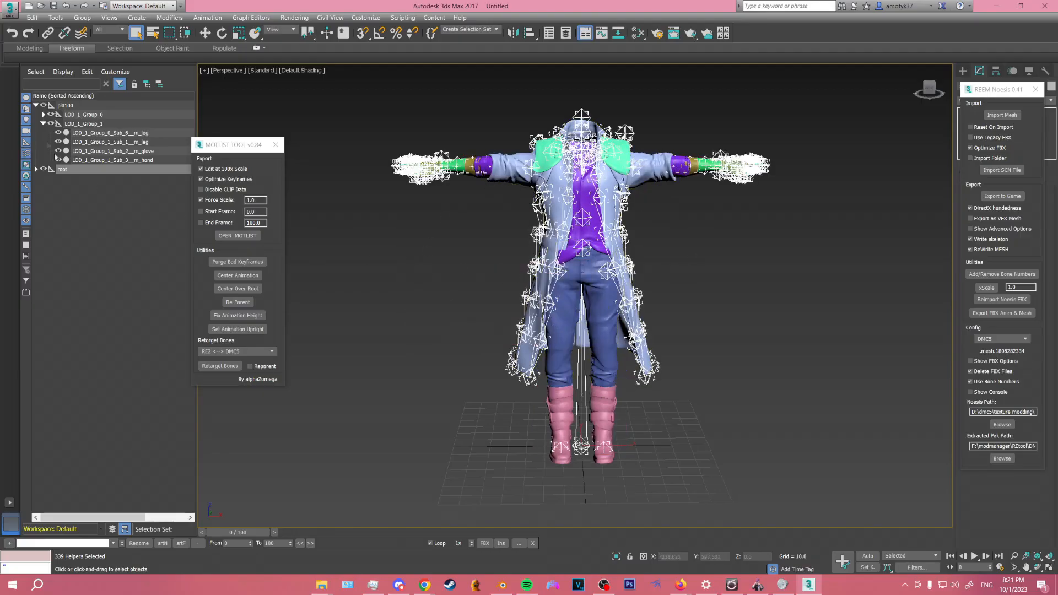
Enable Bone On for the selected helpers in the Bone Tools object properties.
click(215, 17)
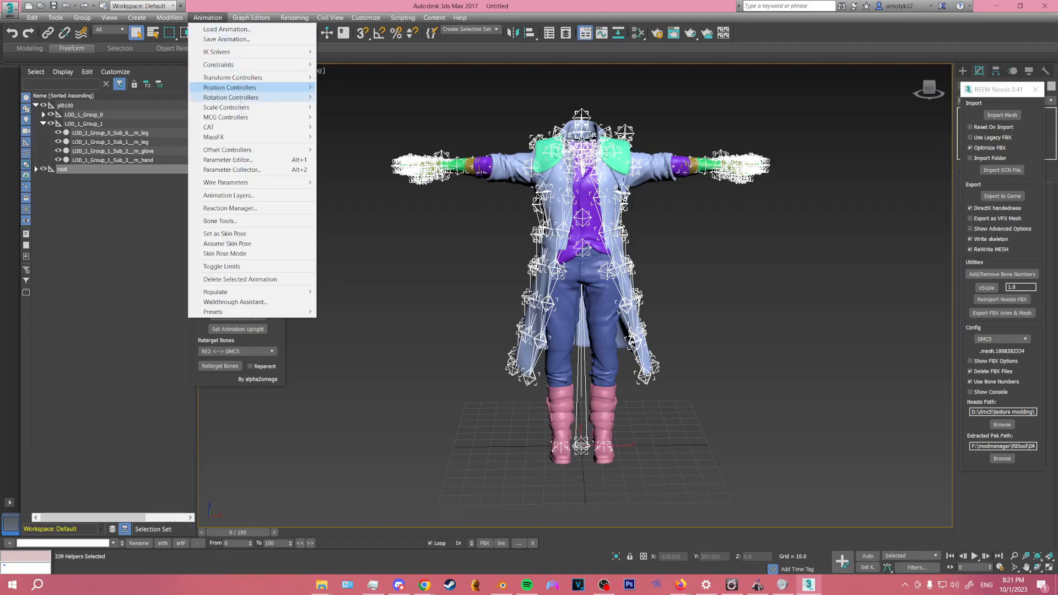
click(249, 221)
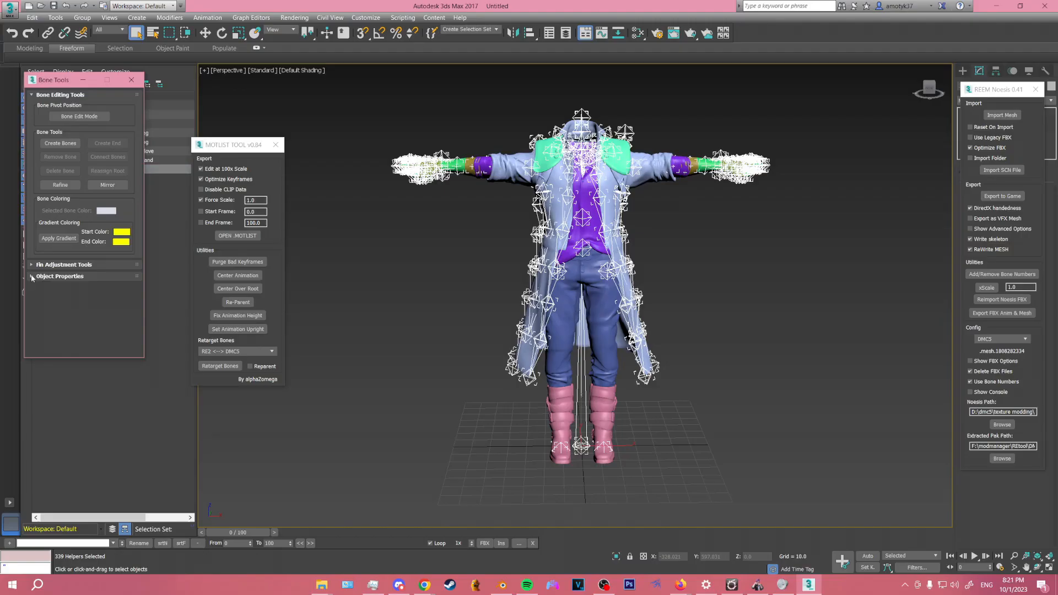
click(32, 277)
click(37, 261)
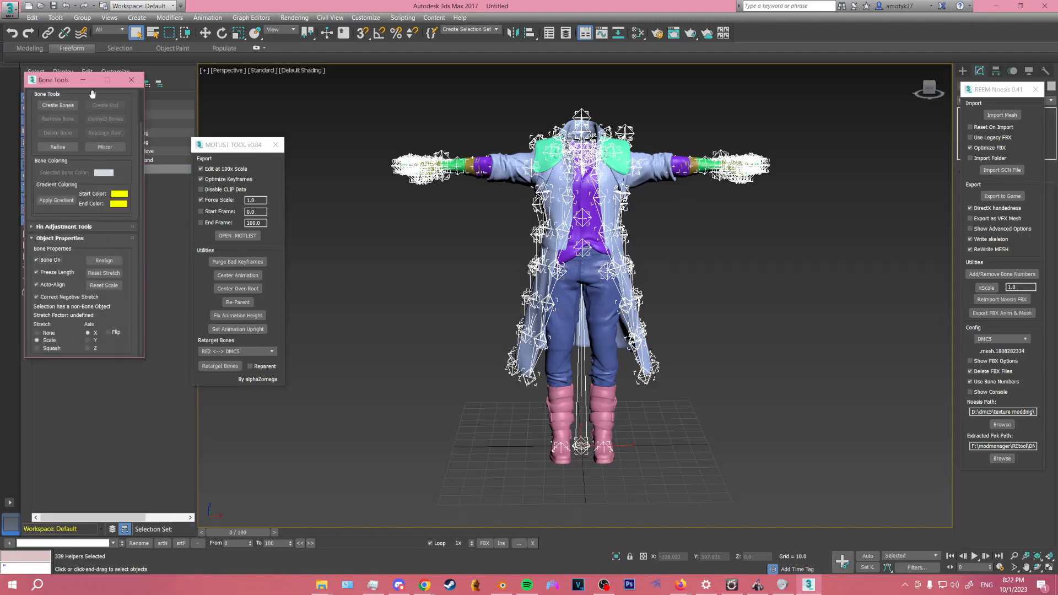
click(82, 80)
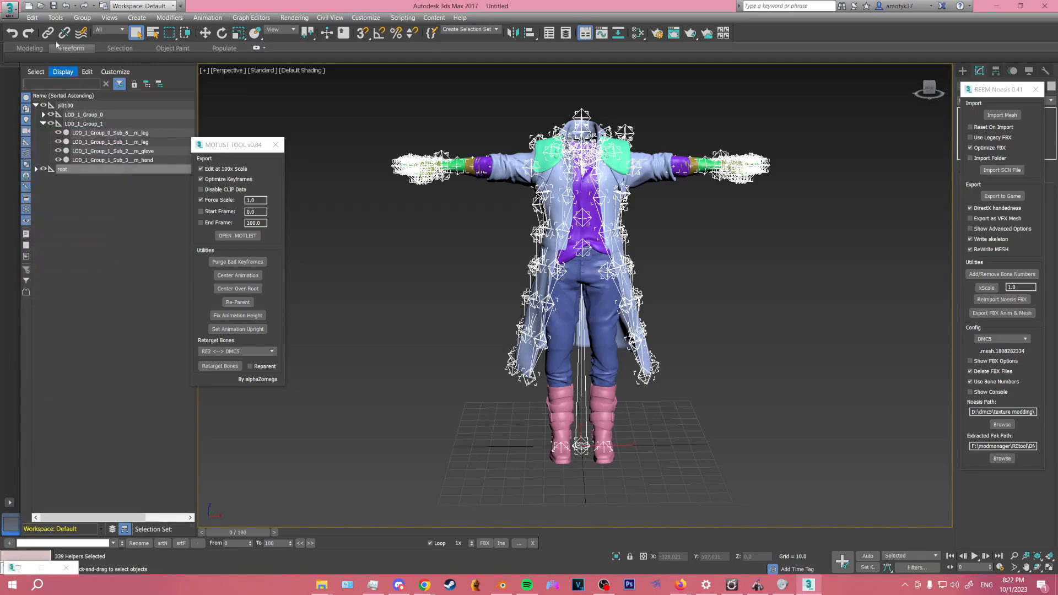
Export the T-posed model as tpose.FBX in the animation tutorial folder, overwriting the existing file.
click(8, 9)
click(42, 180)
click(101, 66)
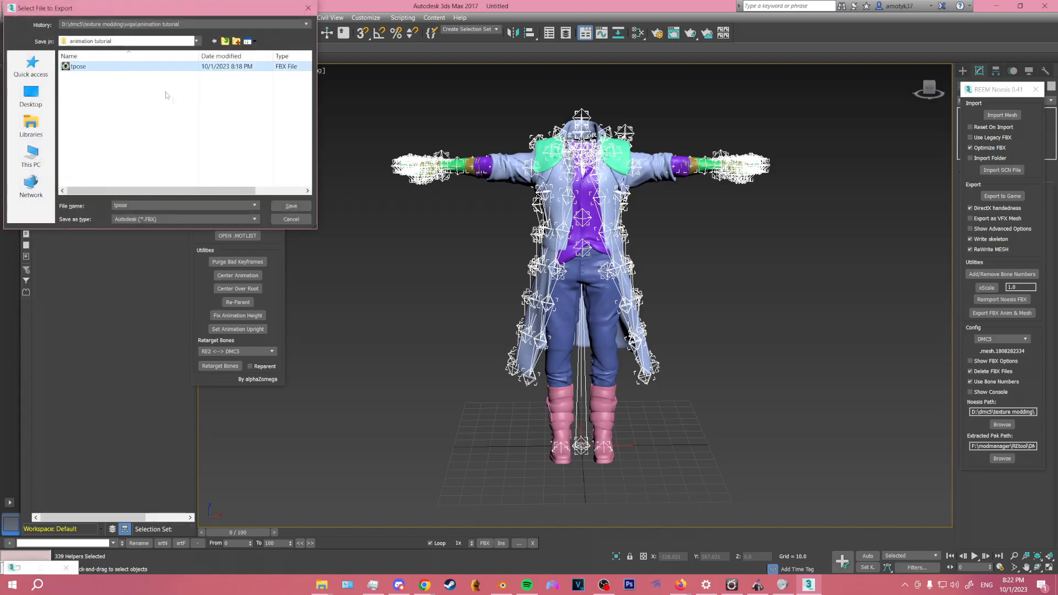
click(306, 209)
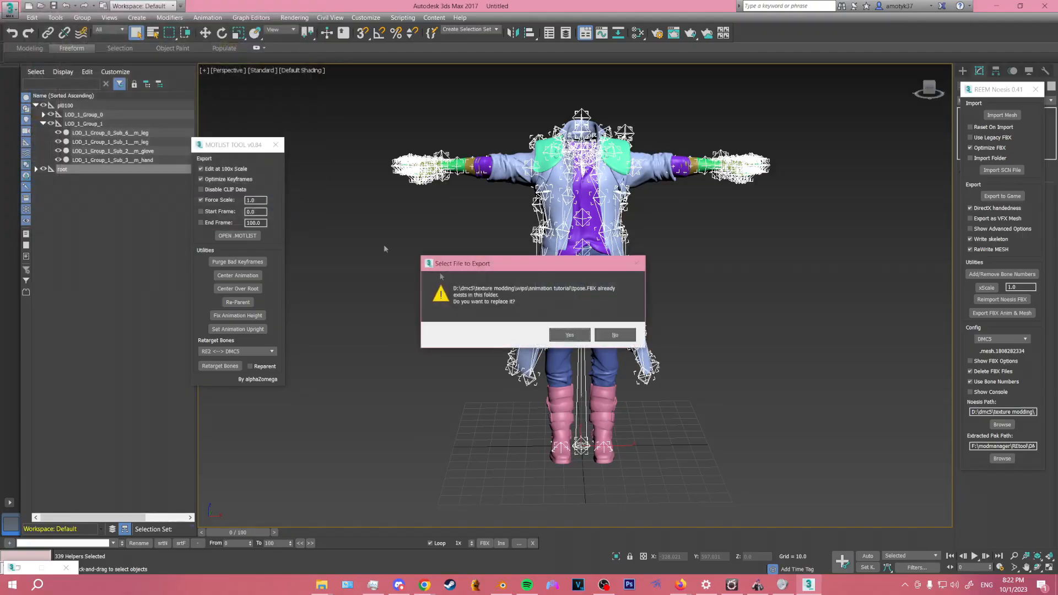
click(569, 335)
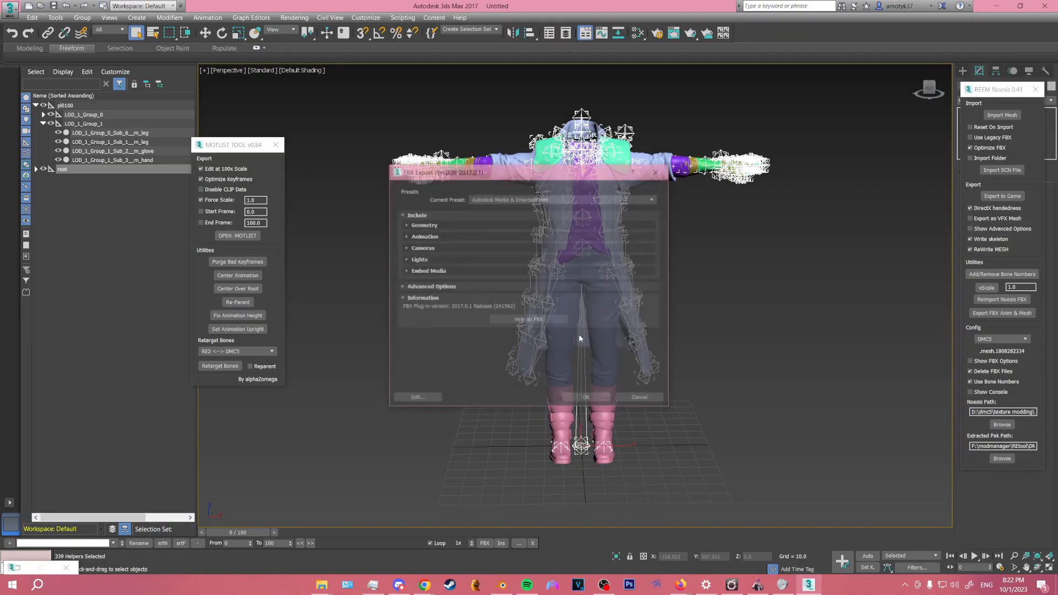
click(594, 396)
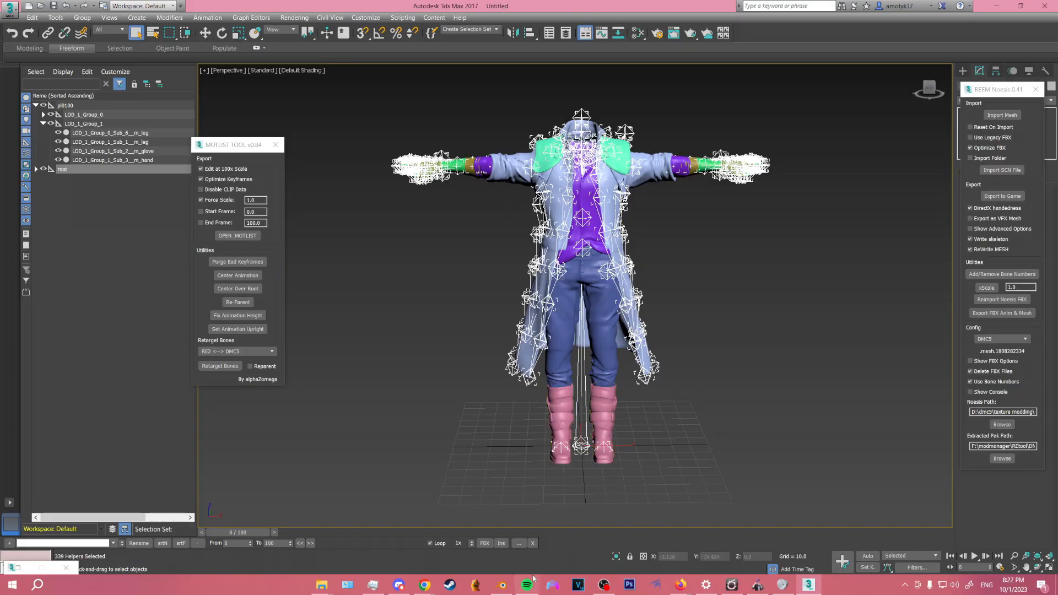
Switch to Blender and play through the animation on the n_root armature.
click(498, 590)
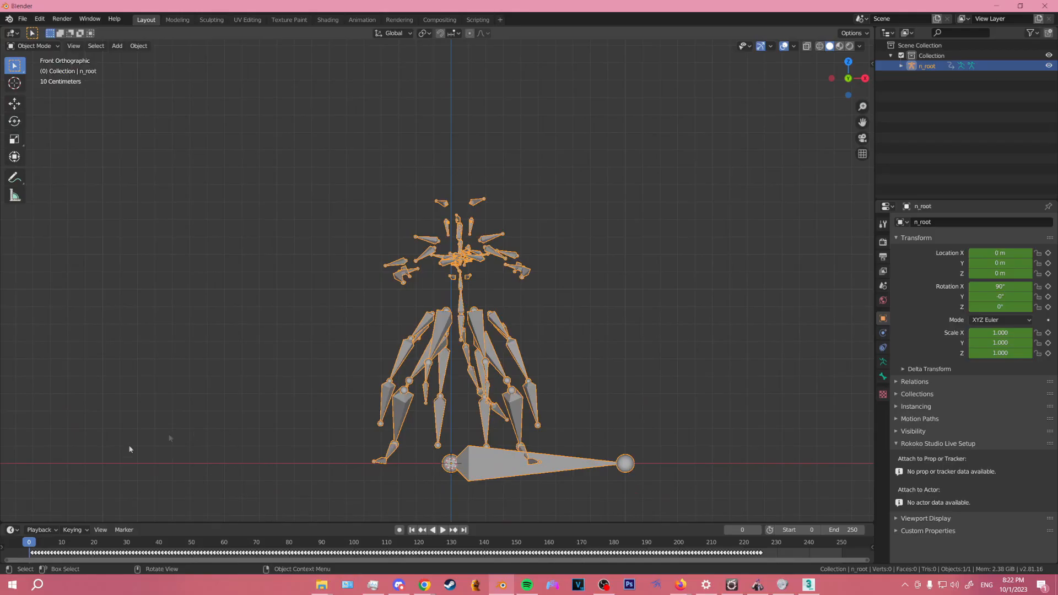
key(space)
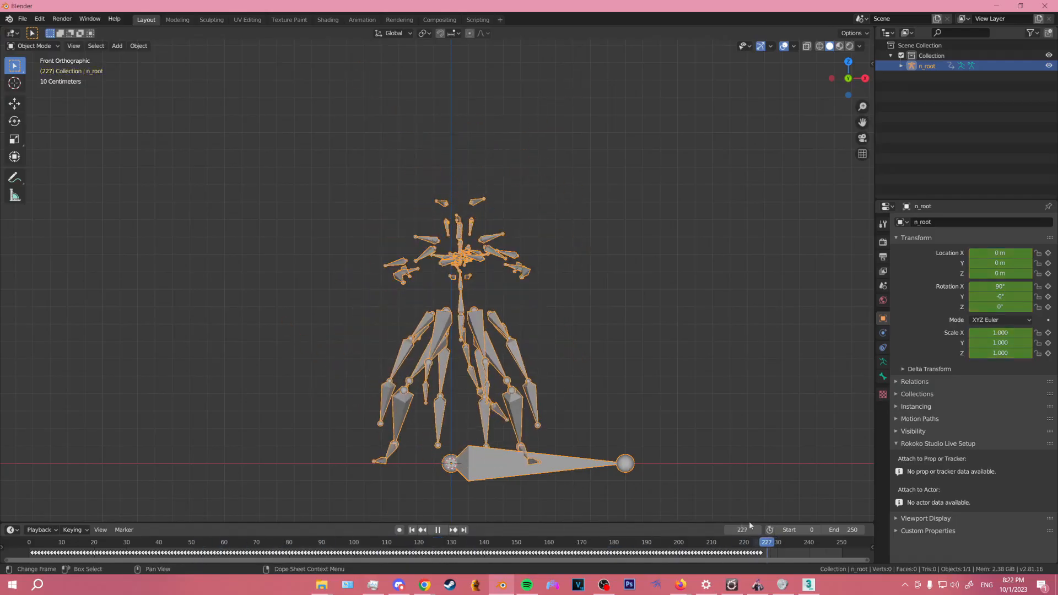
key(space)
Enter Pose Mode on the n_root armature and clear all transforms of its bones.
click(33, 46)
click(28, 79)
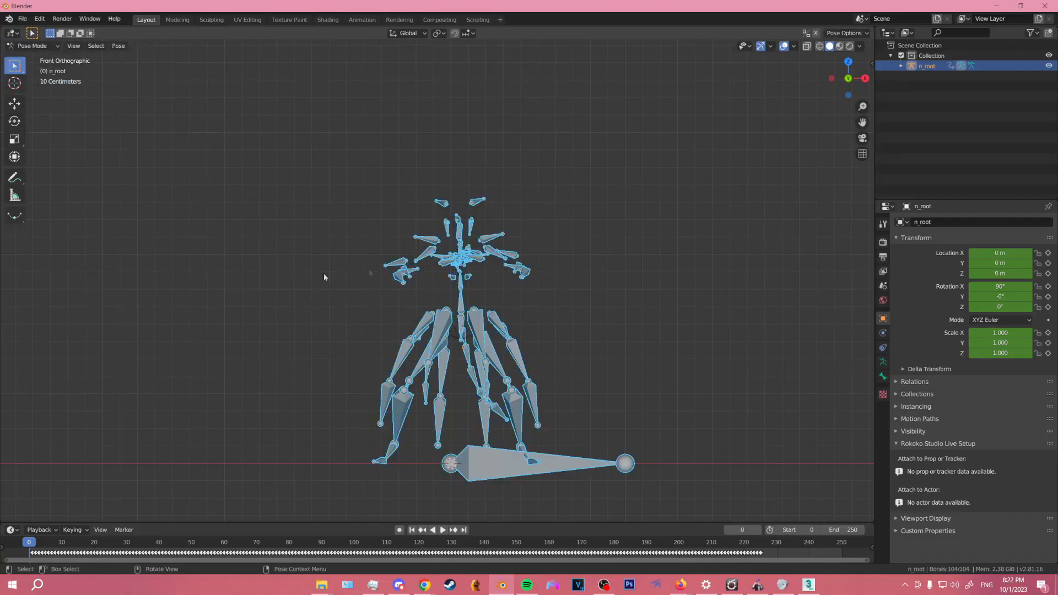
click(118, 46)
mouse_move(143, 68)
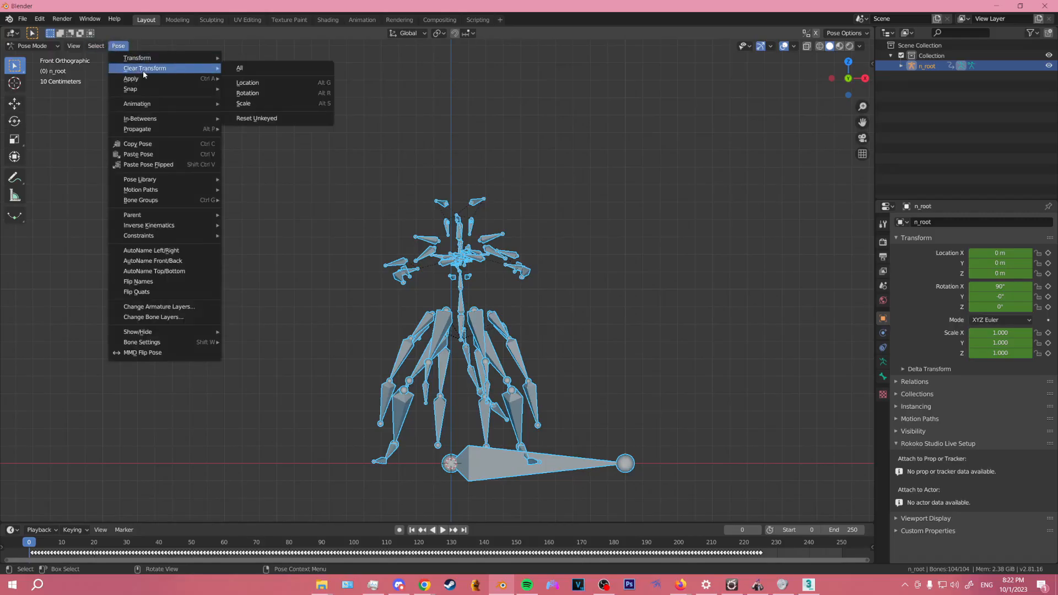
click(262, 67)
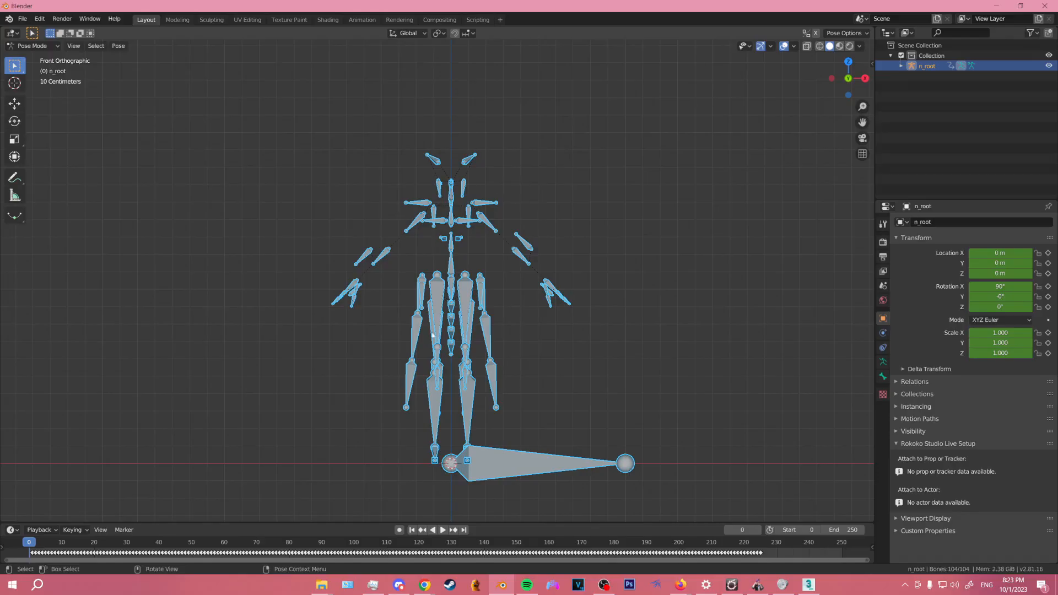
Insert a keyframe for the cleared pose at frame 0 and return to Object Mode.
key(i)
click(582, 201)
key(space)
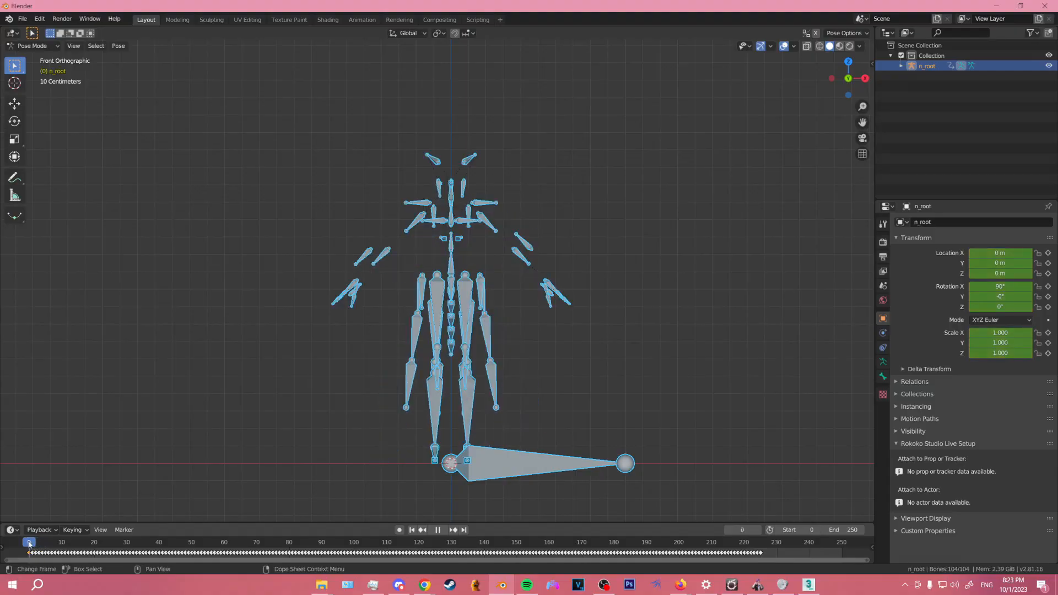
key(space)
click(33, 46)
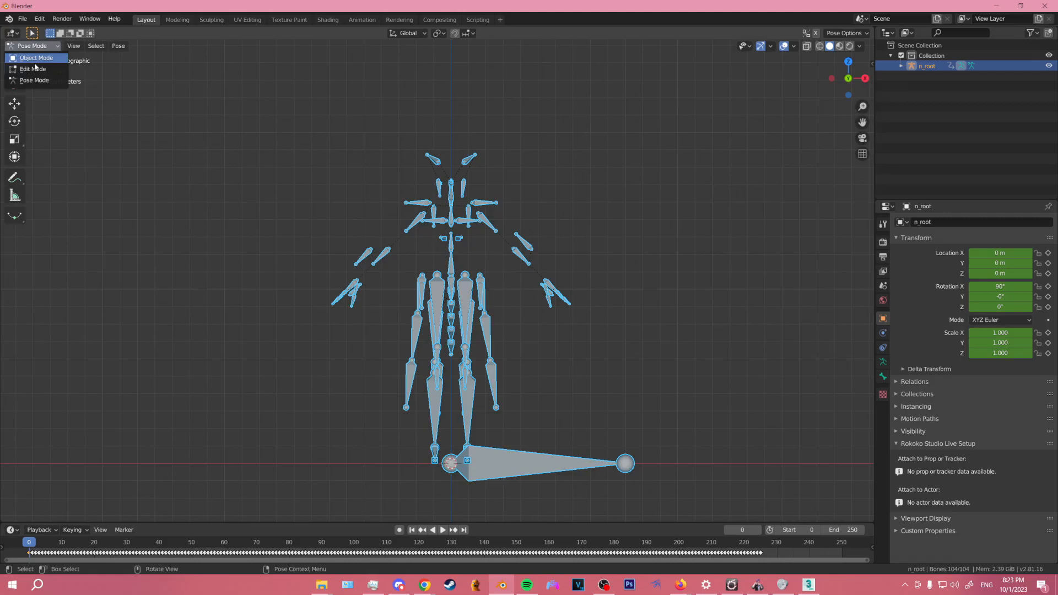
click(26, 55)
Import the exported T-pose FBX of the pl0100 model into the scene with the n_root armature.
click(22, 19)
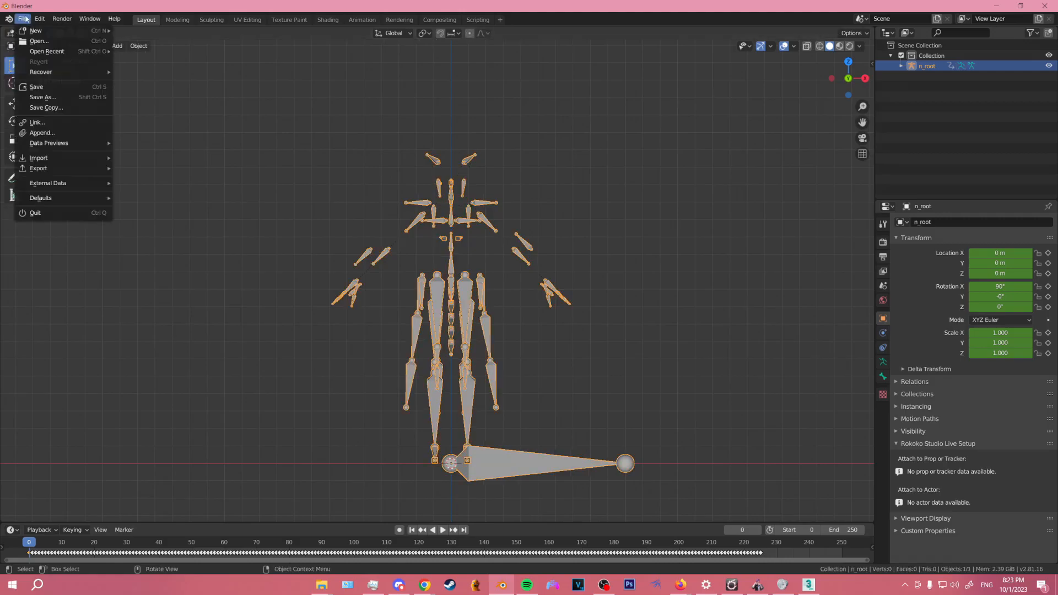
mouse_move(62, 162)
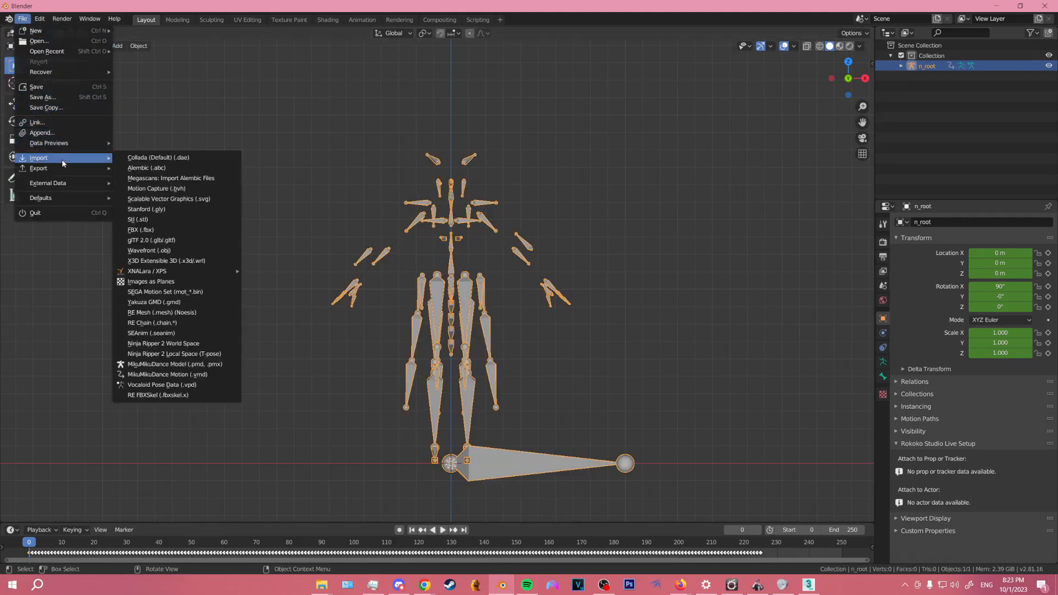
click(142, 230)
double_click(424, 210)
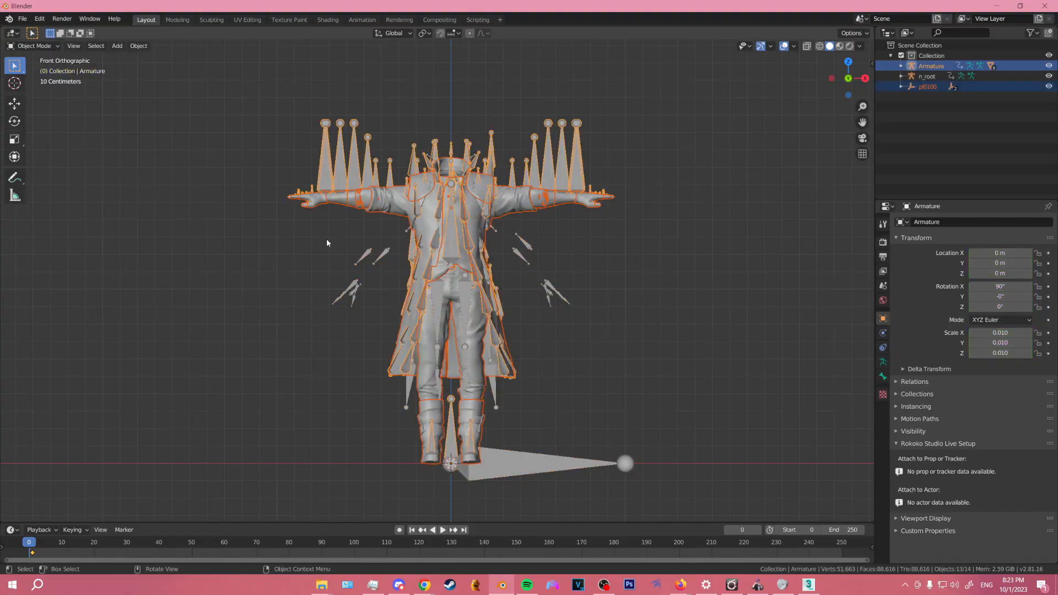
scroll(490, 197, up, 4)
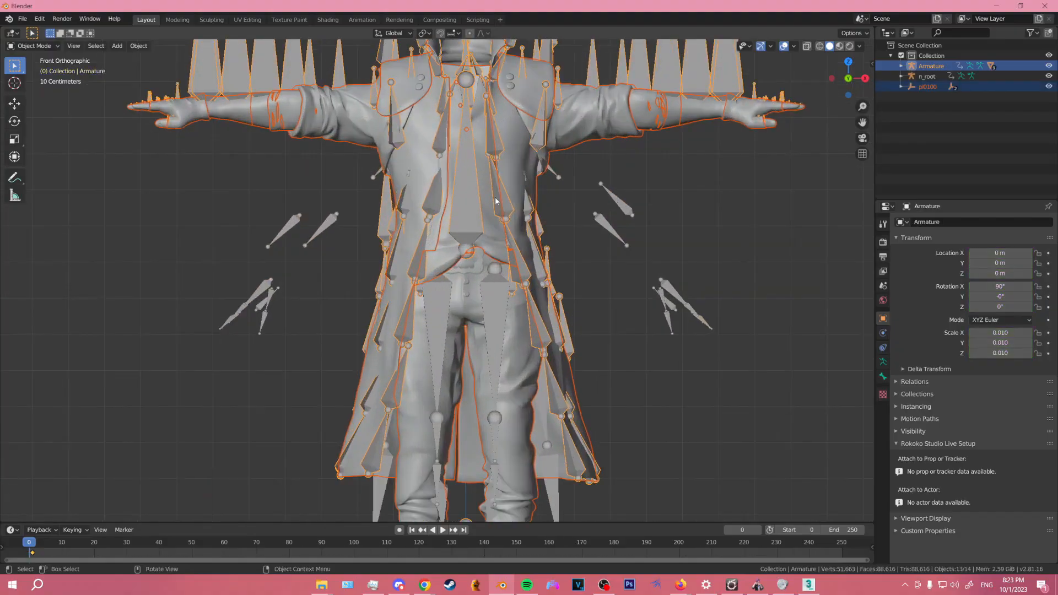
scroll(444, 255, down, 2)
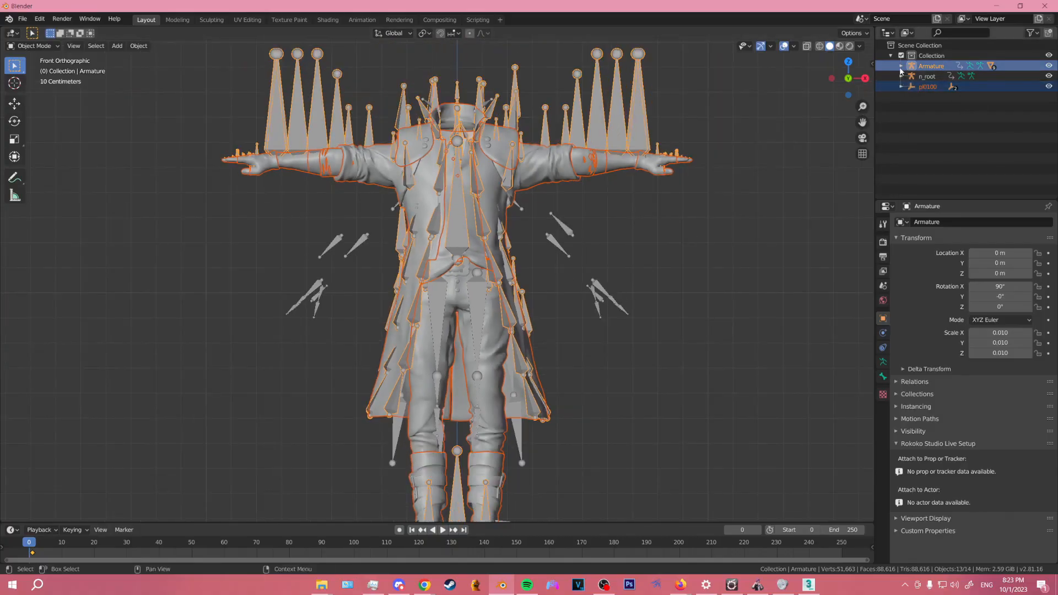
Join all the LOD_1 mesh parts under Armature into the LOD_1_Group_0_Sub_1__m_coat mesh.
click(901, 66)
click(961, 107)
shift+click(953, 187)
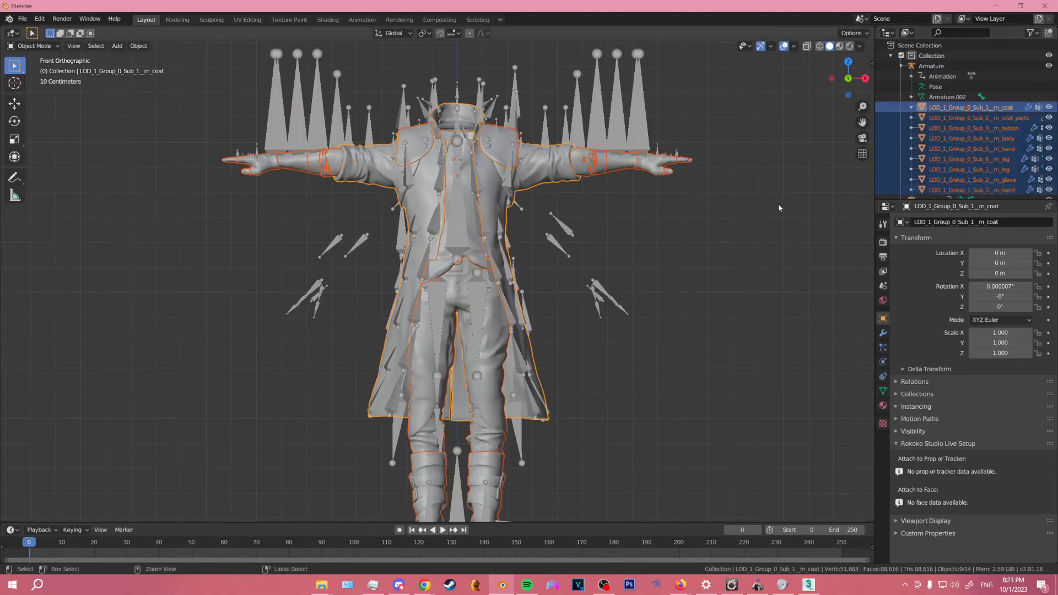
key(ctrl+j)
Delete the pl0100 empty together with its LOD_1_Group_0 and LOD_1_Group_1 child empties.
right_click(927, 130)
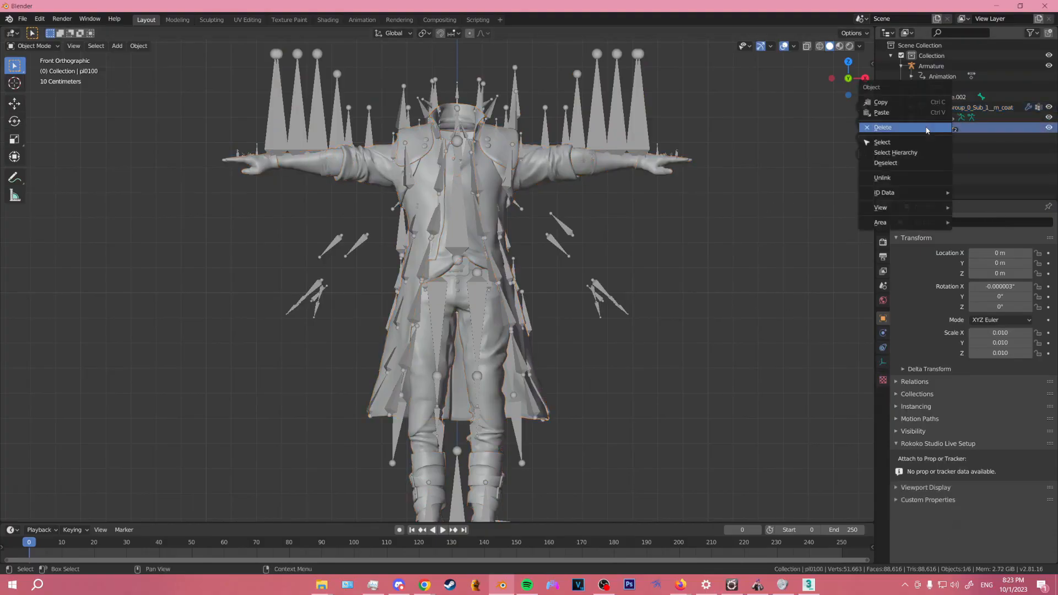
click(931, 130)
click(901, 128)
click(944, 148)
right_click(943, 148)
click(1003, 128)
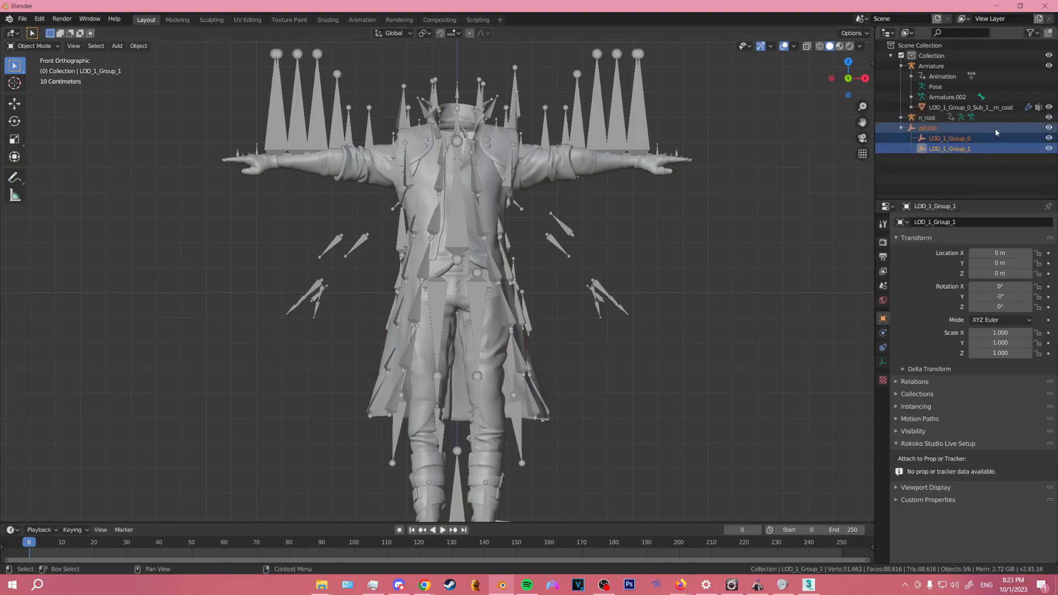
right_click(1002, 128)
click(992, 128)
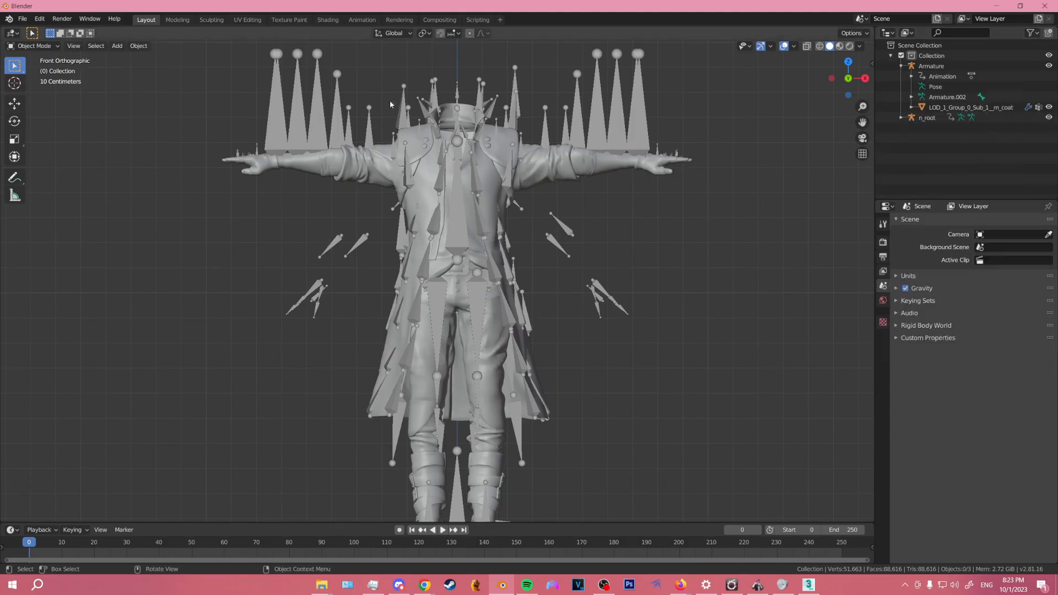
Enter Pose Mode on Armature, select the R_UpperArm bone and enable X-axis mirroring.
click(370, 135)
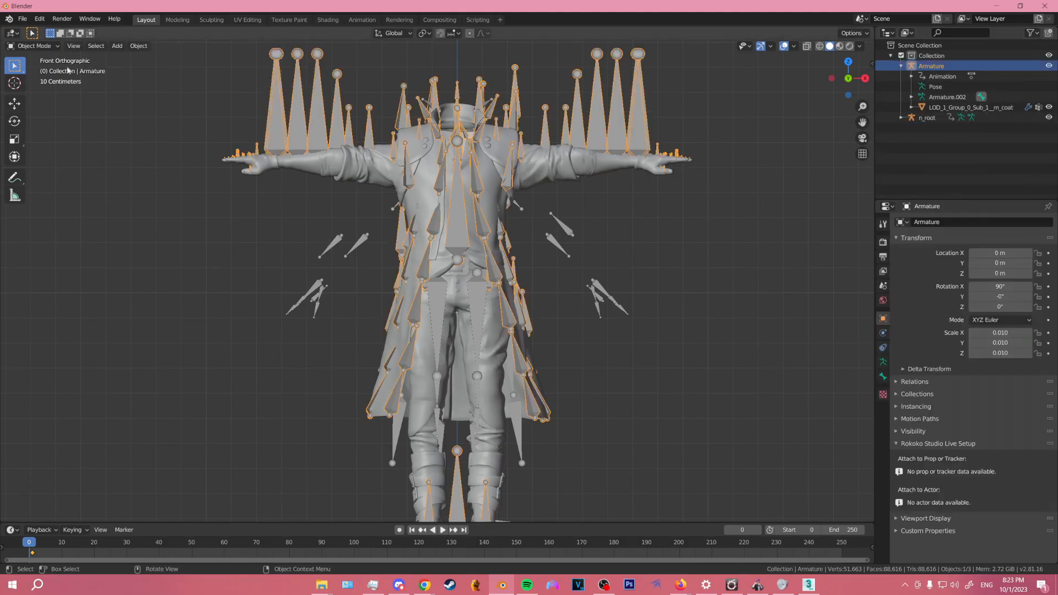
click(34, 48)
click(35, 84)
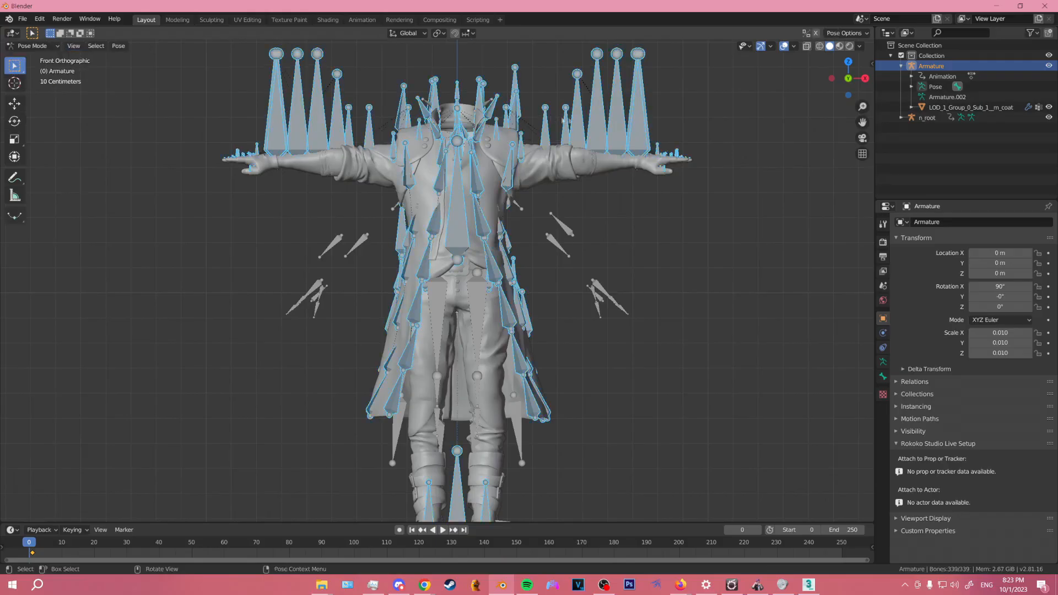
scroll(391, 94, up, 1)
click(403, 93)
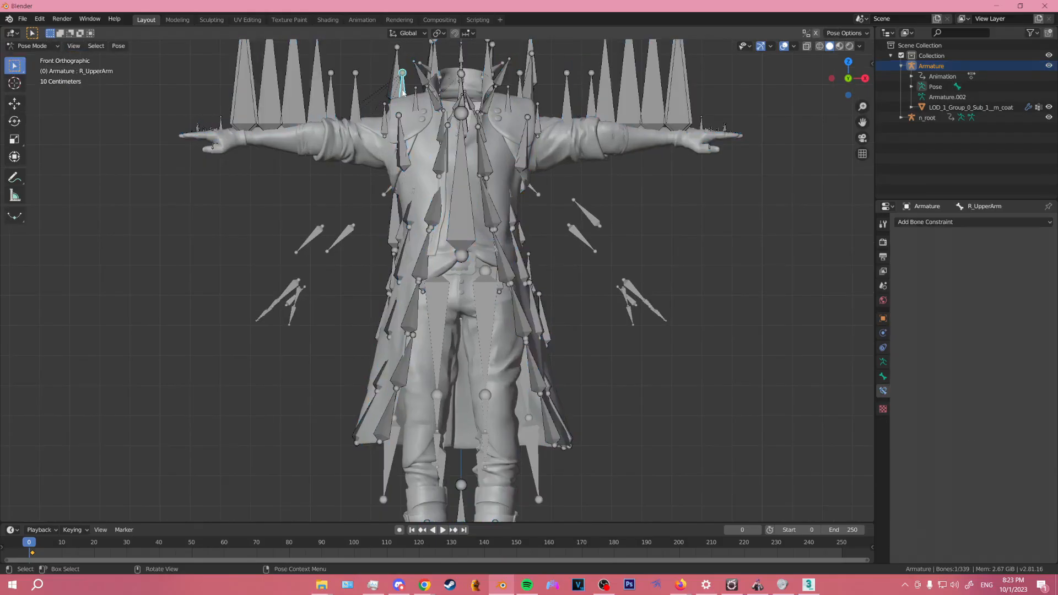
click(818, 35)
Rotate the mirrored upper arm bones -45° about the global Y axis and return to Object Mode.
key(r)
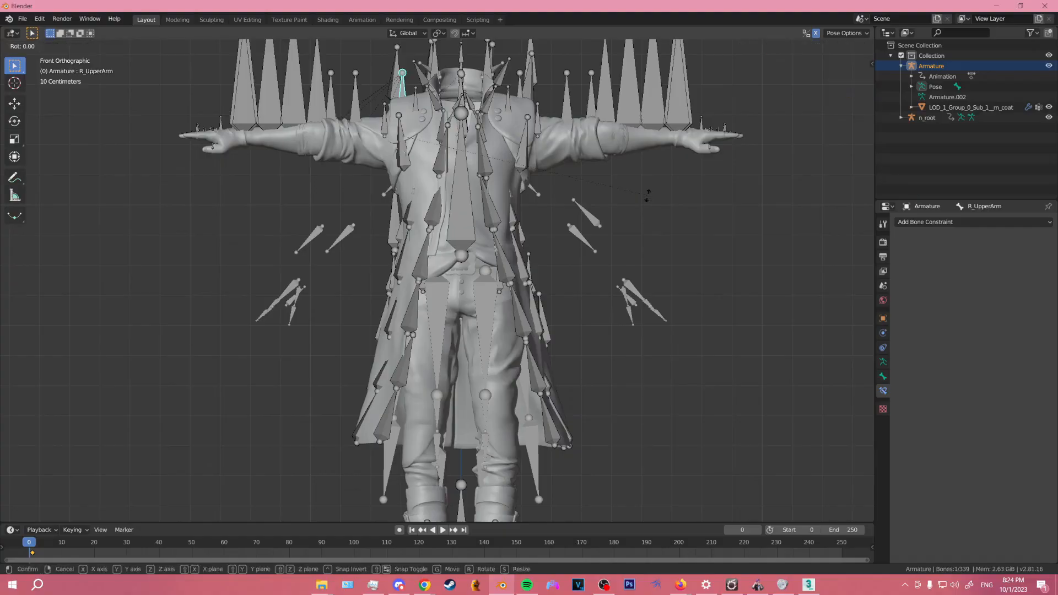
text(y)
text(45)
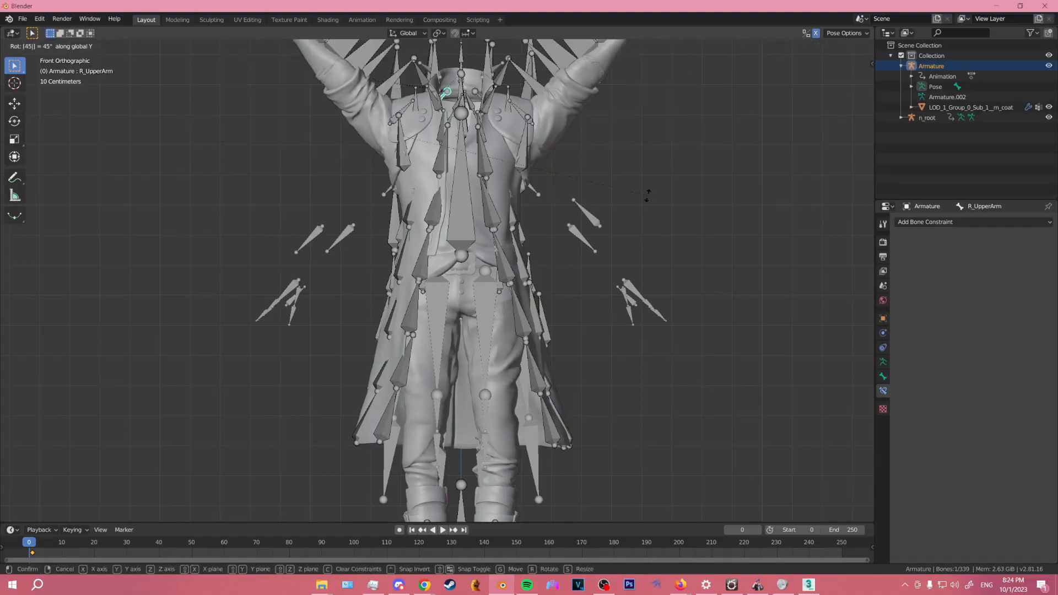
key(BackSpace)
key(BackSpace)
text(-45)
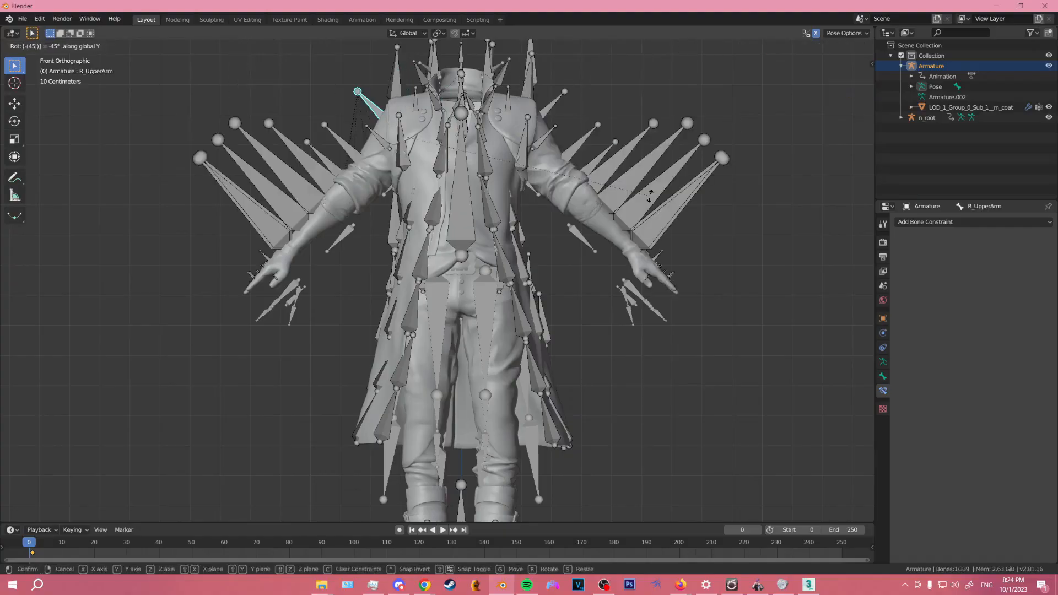
key(Return)
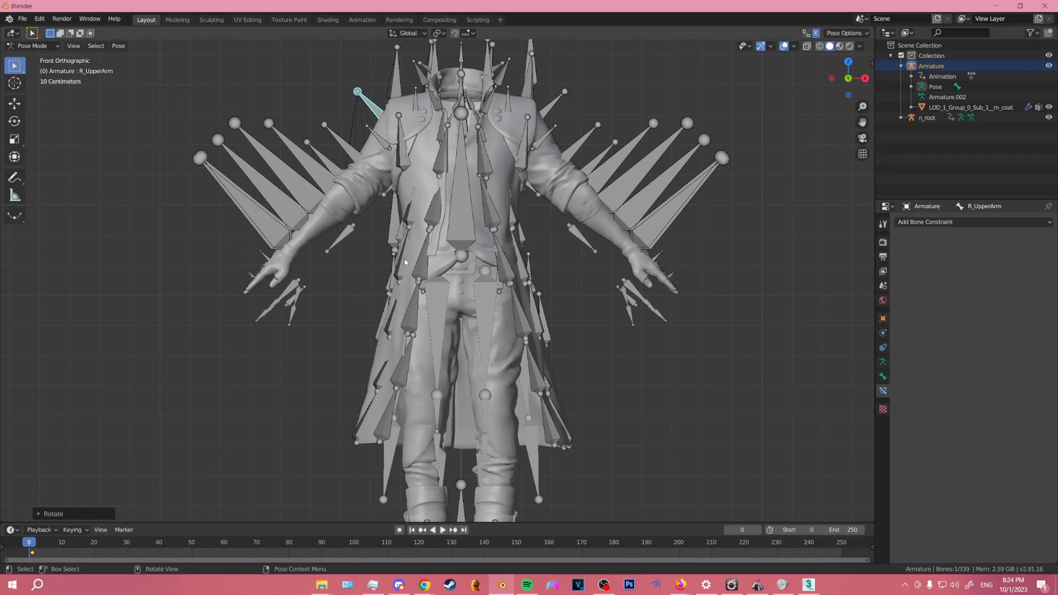
shift+click(547, 109)
click(32, 46)
click(32, 45)
click(33, 58)
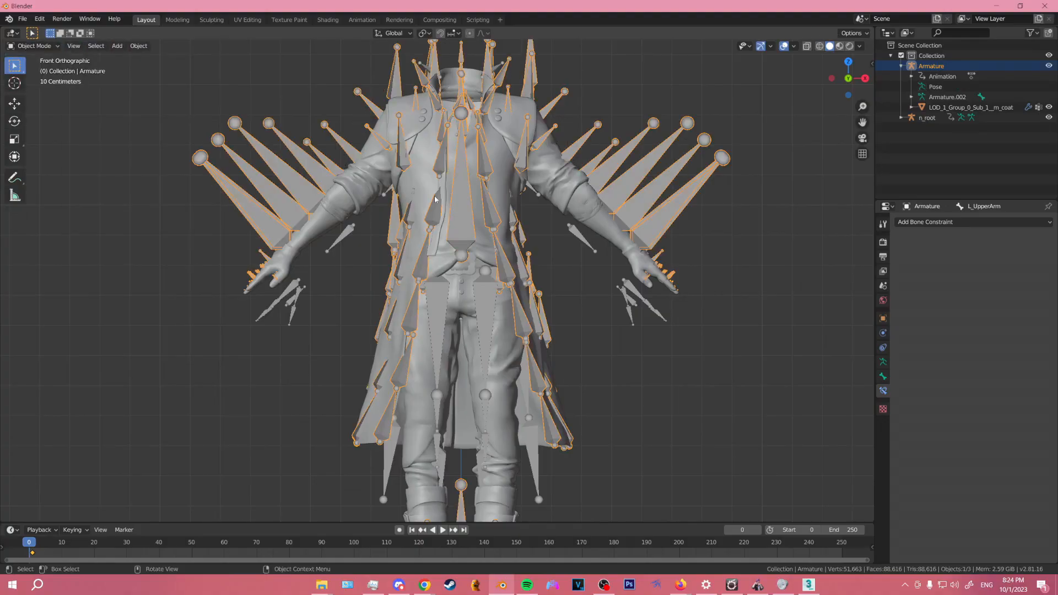
Duplicate the Armature modifier on the joined coat mesh and apply the copy.
click(408, 192)
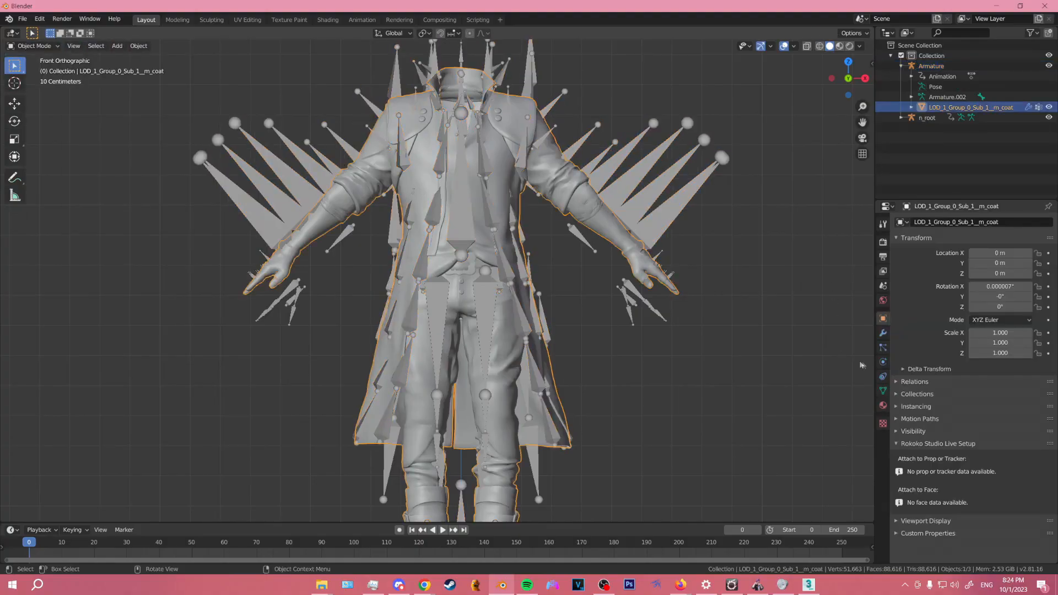
click(883, 333)
click(1014, 255)
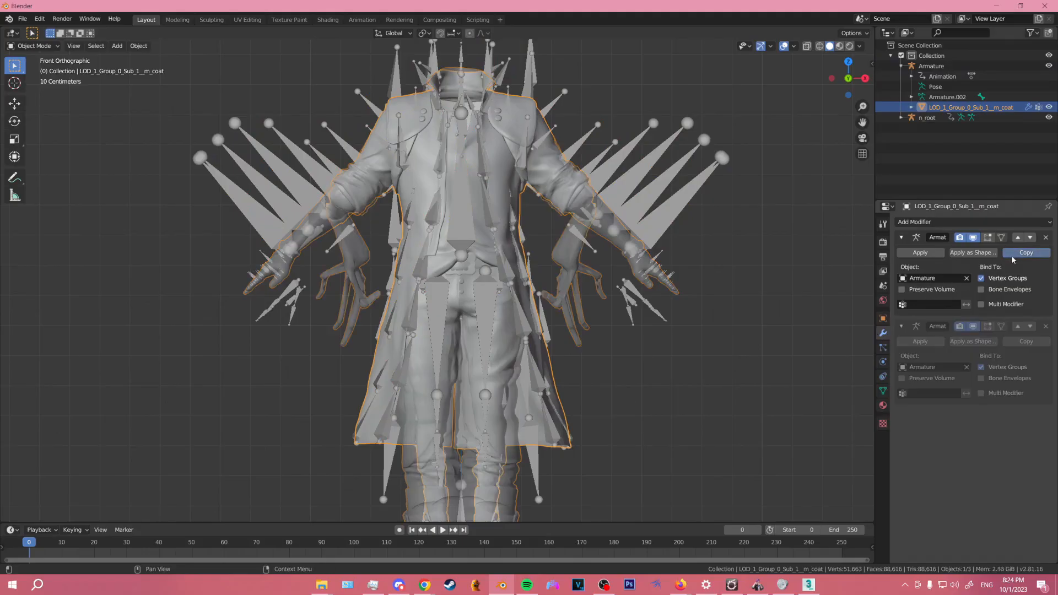
click(920, 341)
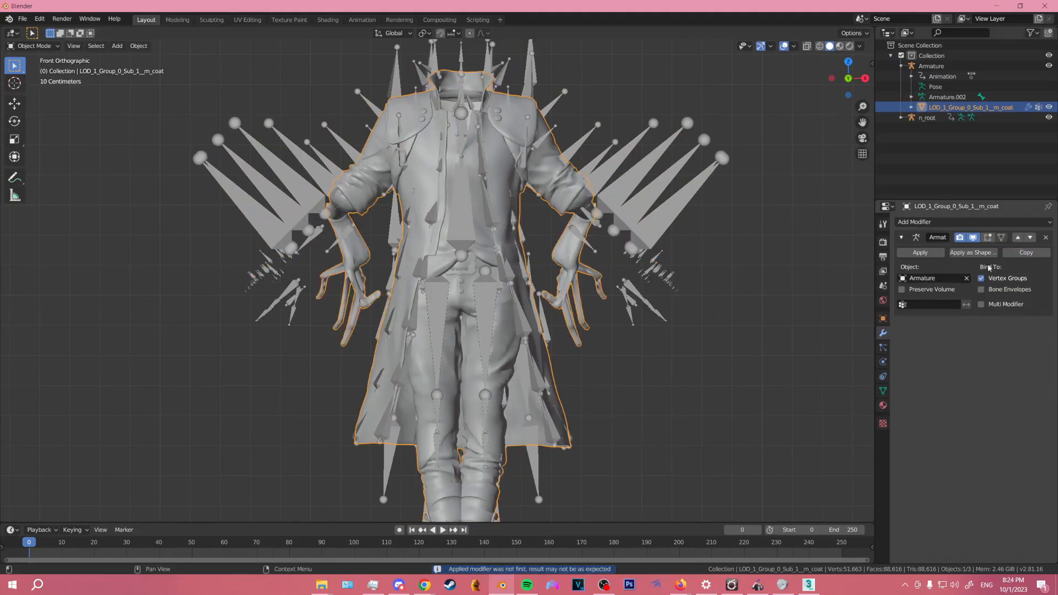
Apply the current pose of all Armature bones as the rest pose and return to Object Mode.
click(267, 178)
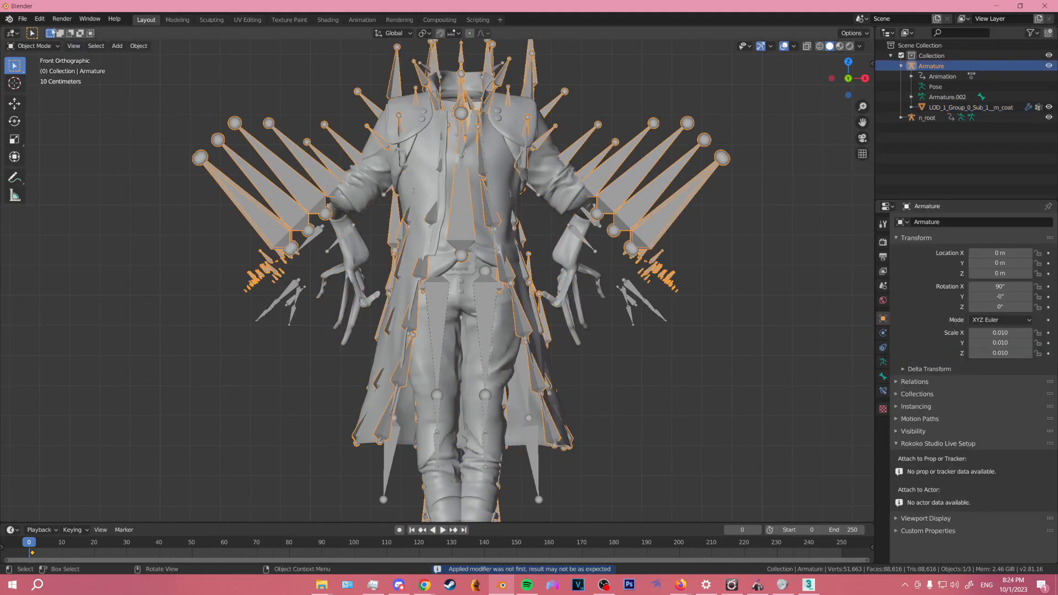
click(34, 45)
click(33, 80)
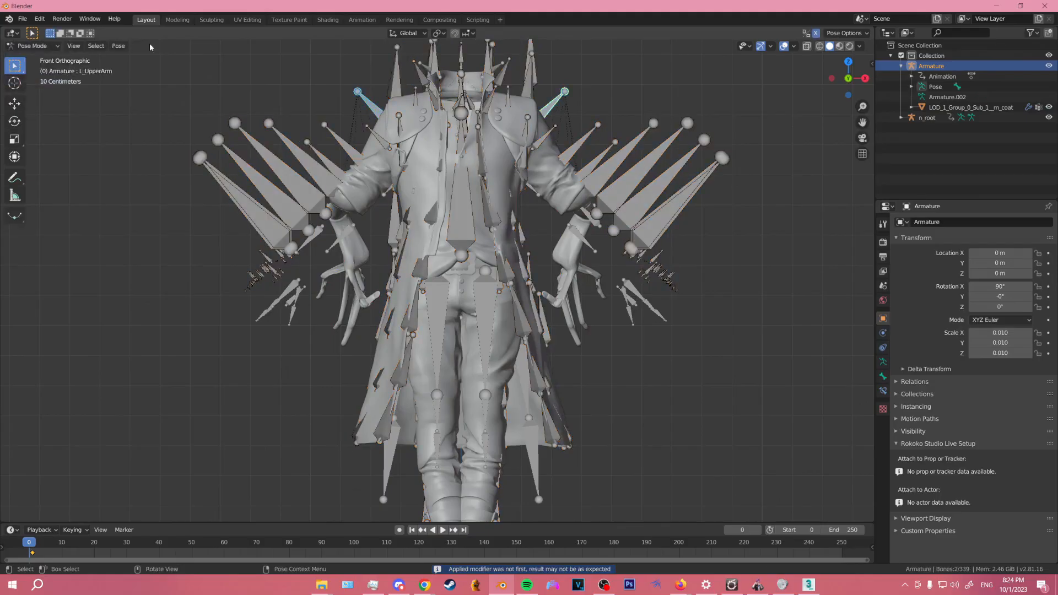
click(119, 46)
mouse_move(182, 78)
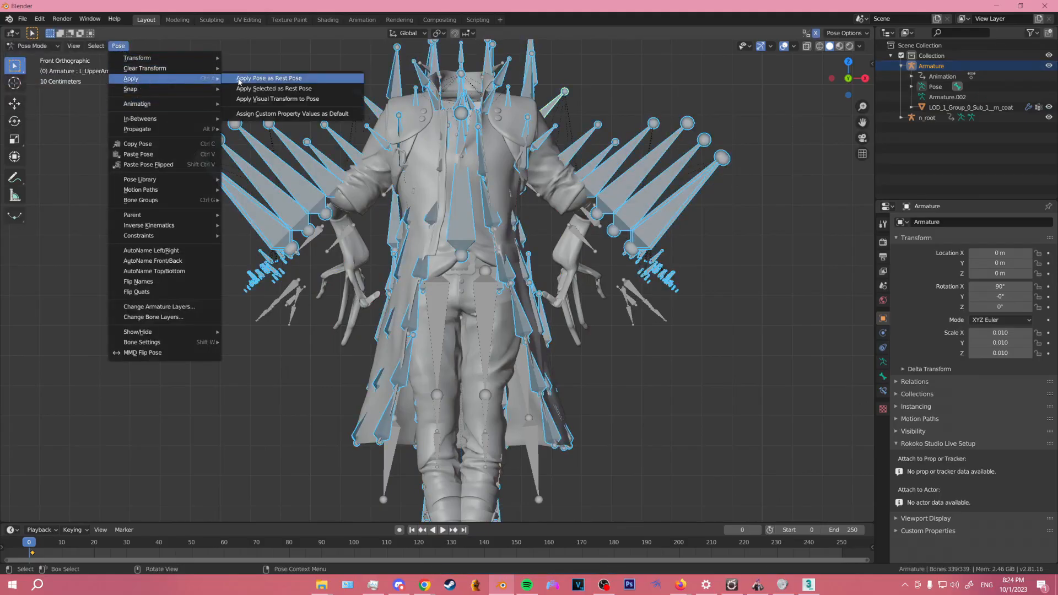
click(238, 82)
click(33, 46)
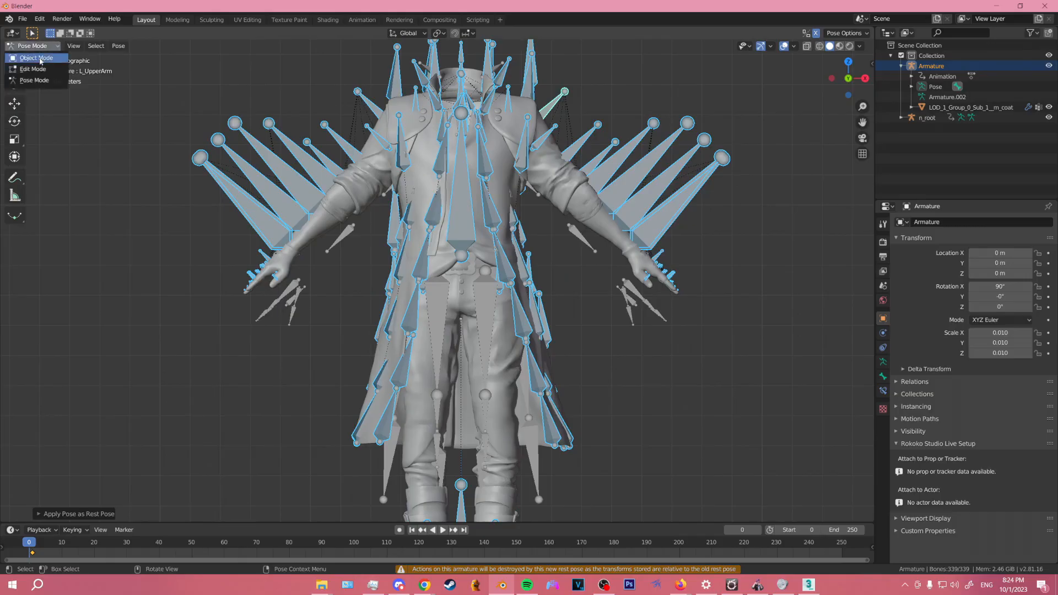
click(37, 58)
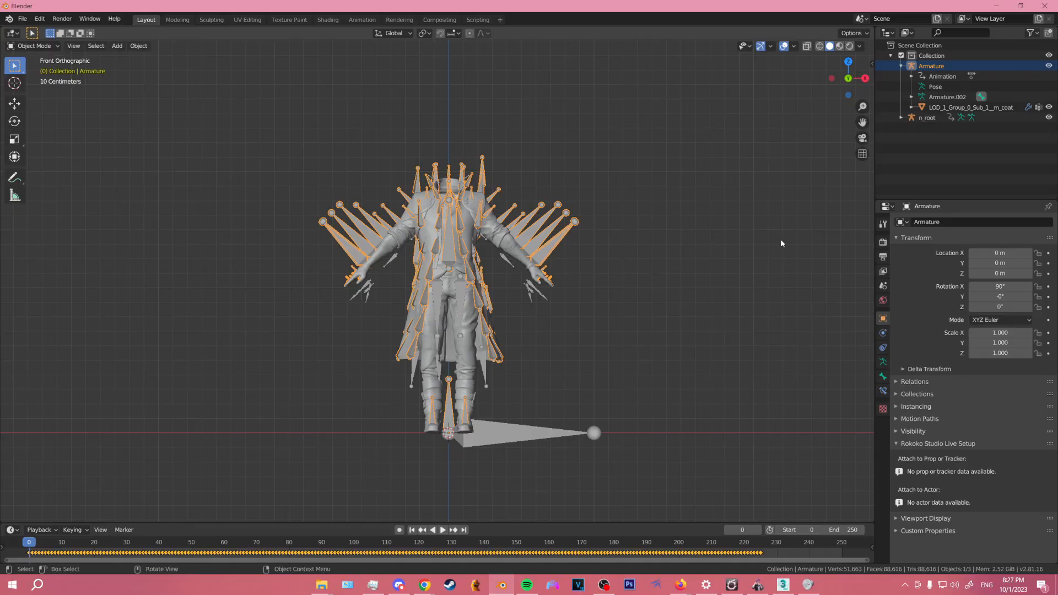
Set the Rokoko retargeting source to n_root and the target to Armature, and build the bone list.
click(608, 258)
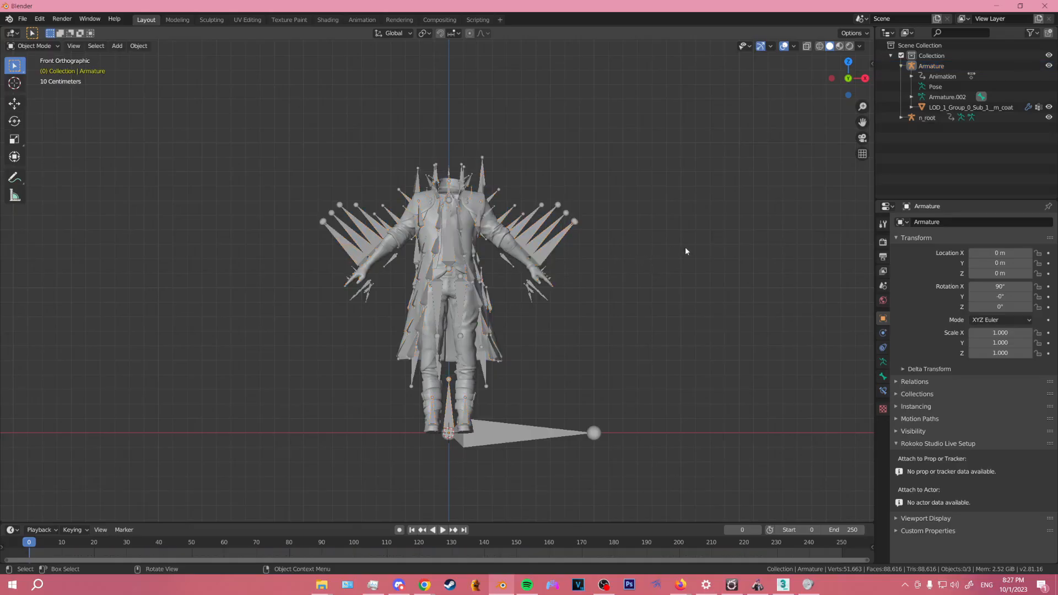
key(n)
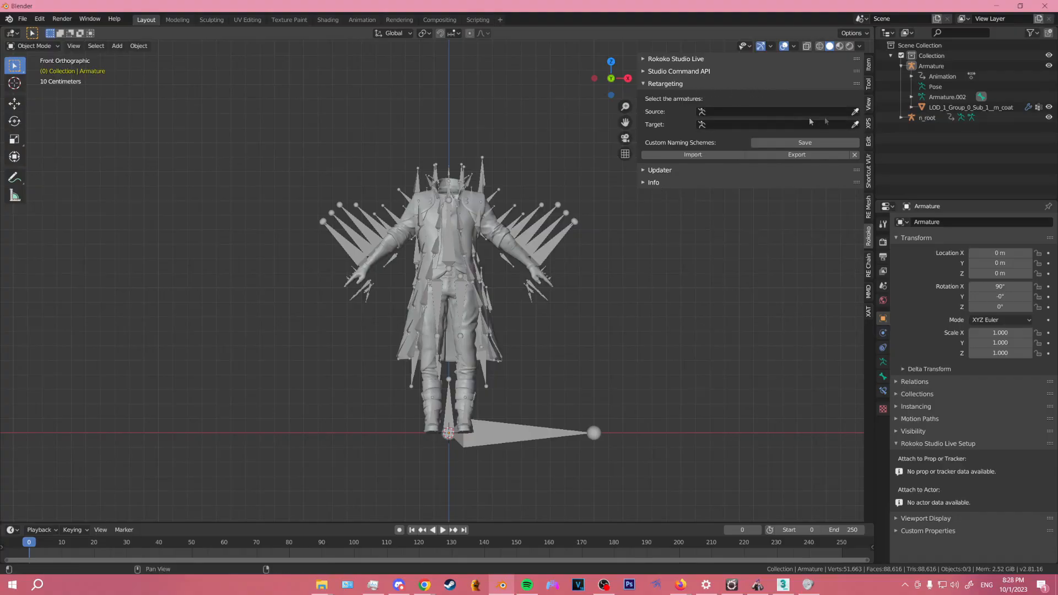
click(854, 111)
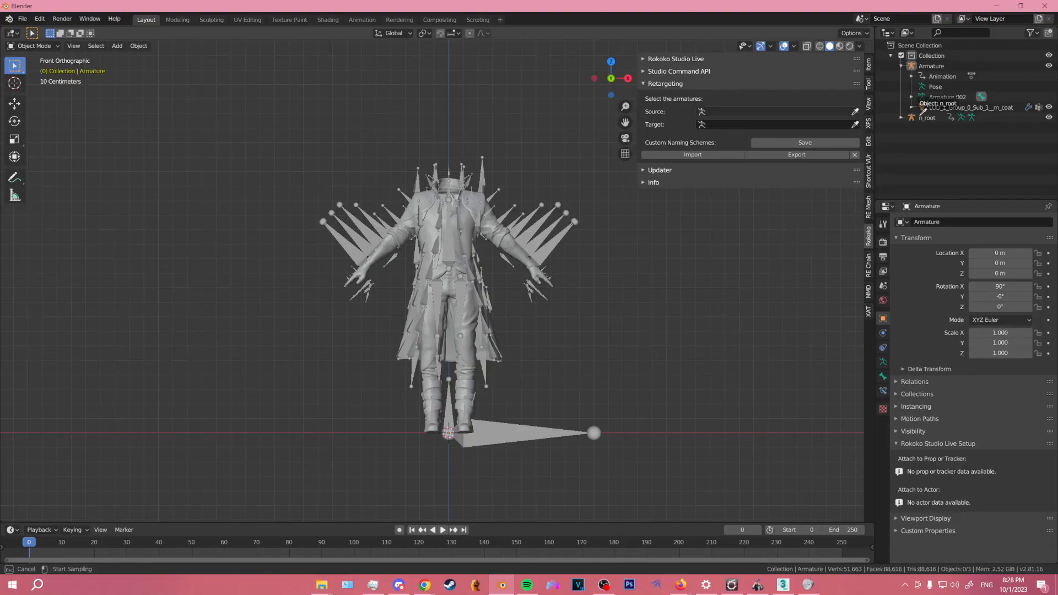
click(924, 115)
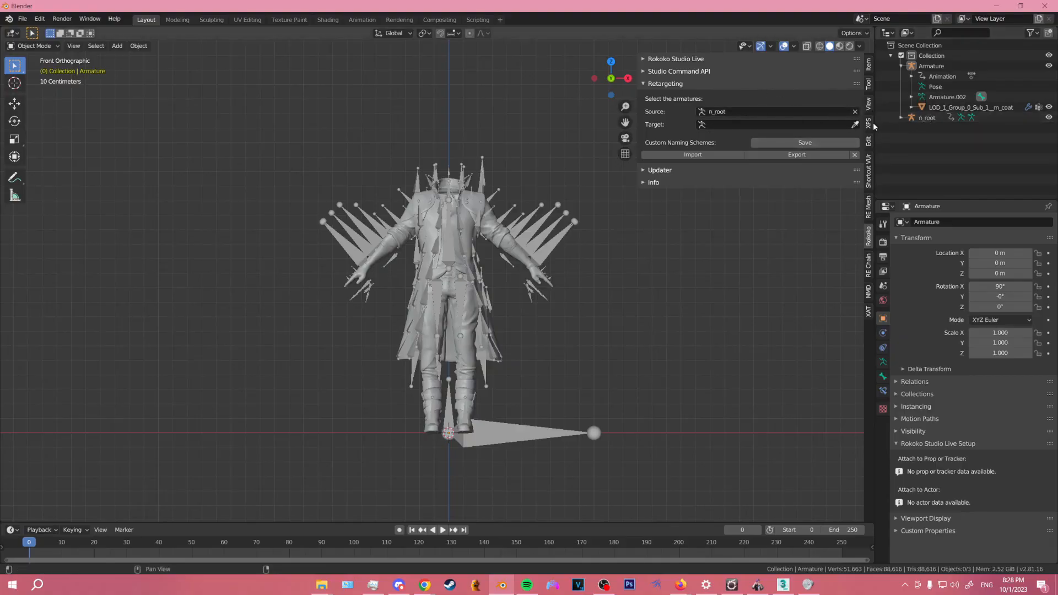
click(855, 124)
click(931, 62)
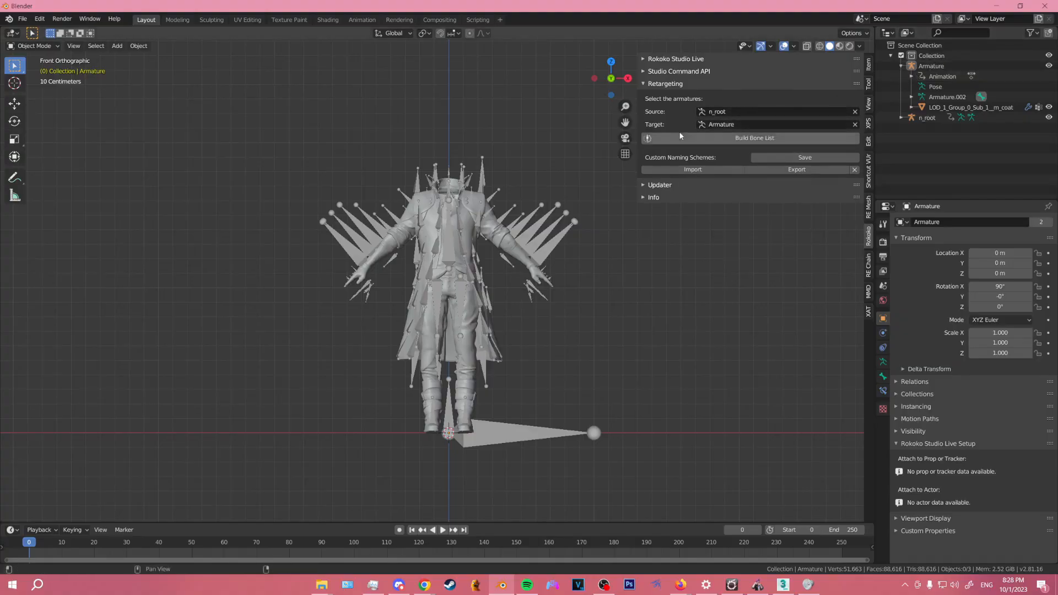
click(678, 139)
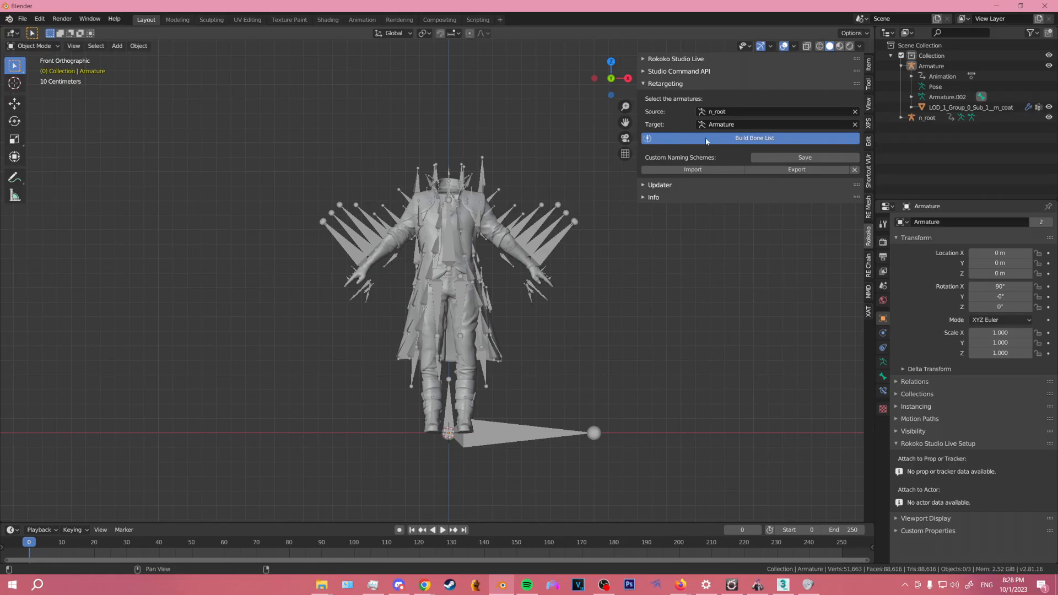
Review the retargeting bone list and clear the target bone assigned to n_hara.
scroll(816, 252, up, 6)
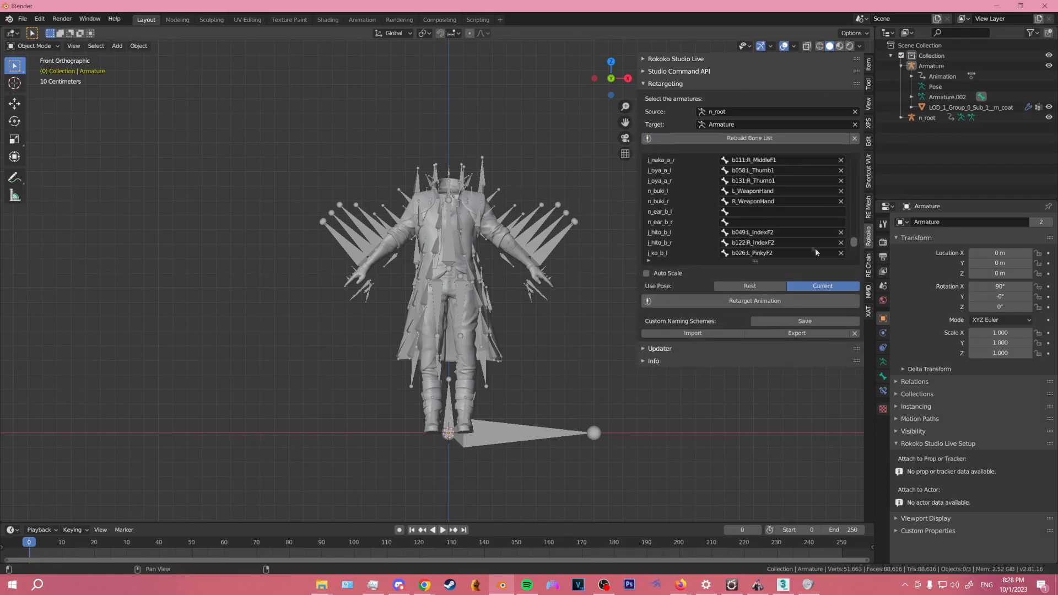
scroll(765, 227, up, 8)
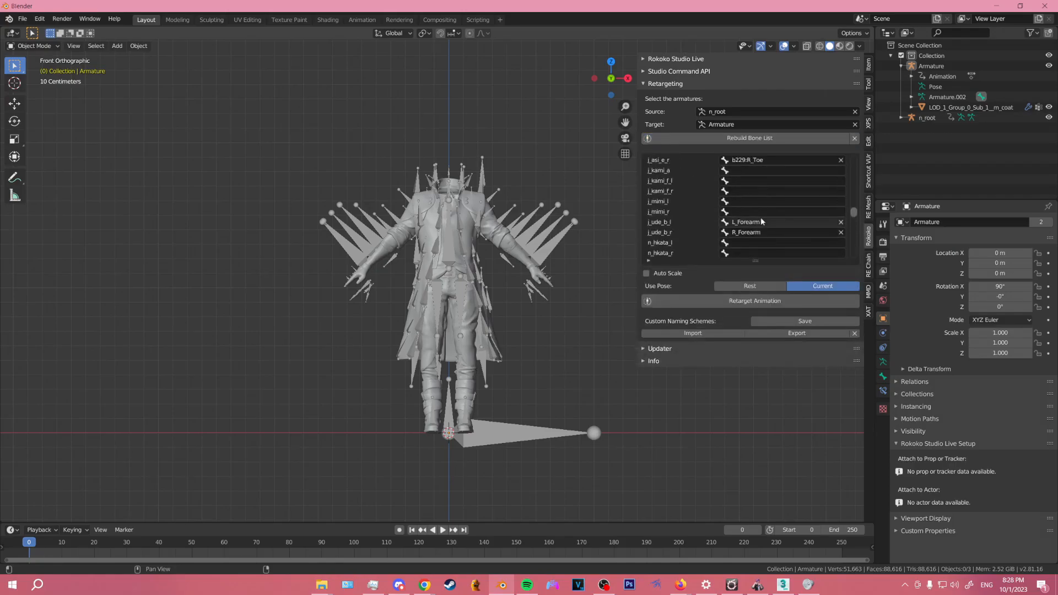
scroll(788, 209, up, 6)
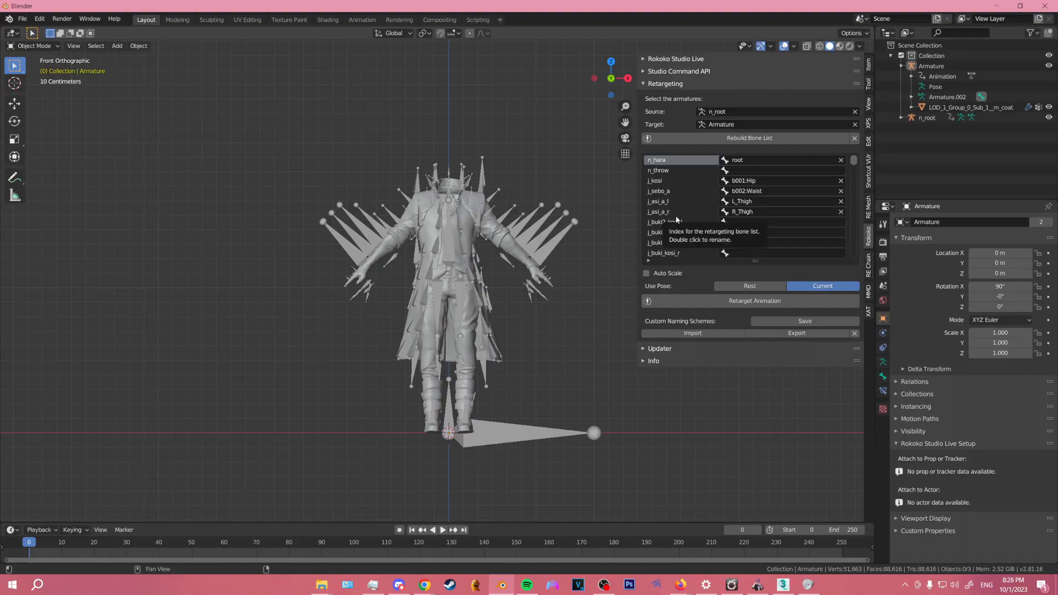
click(840, 160)
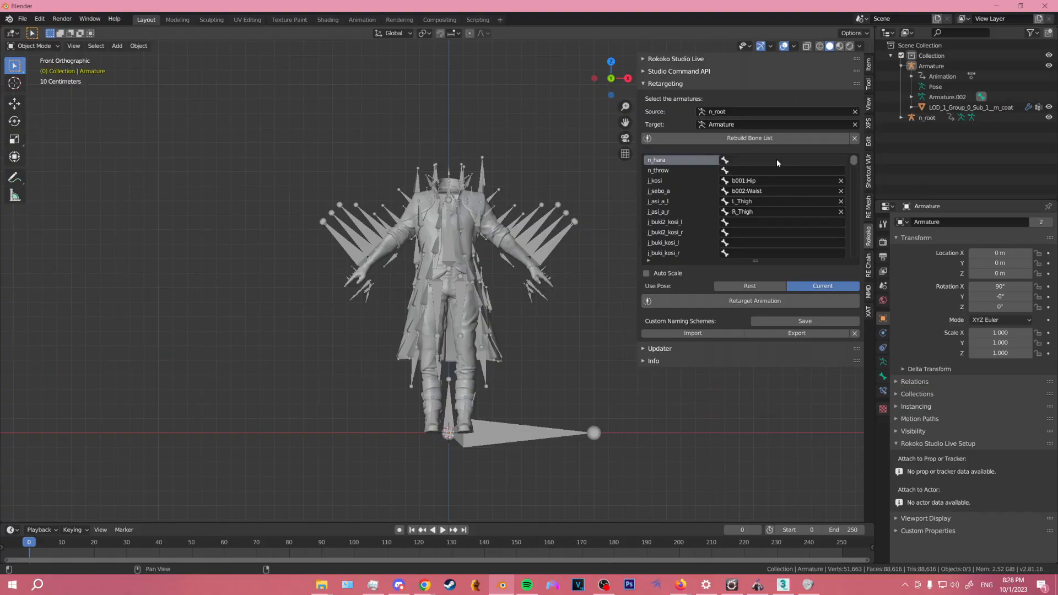
Retarget the animation onto the character armature and play it back from frame 4.
middle_drag(650, 309, 551, 326)
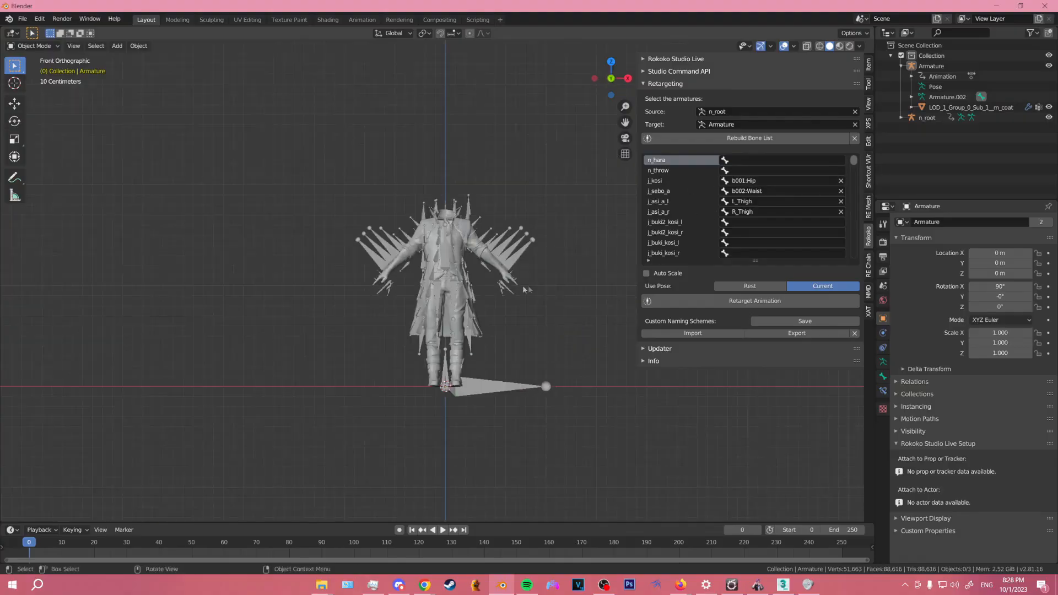
scroll(524, 308, up, 3)
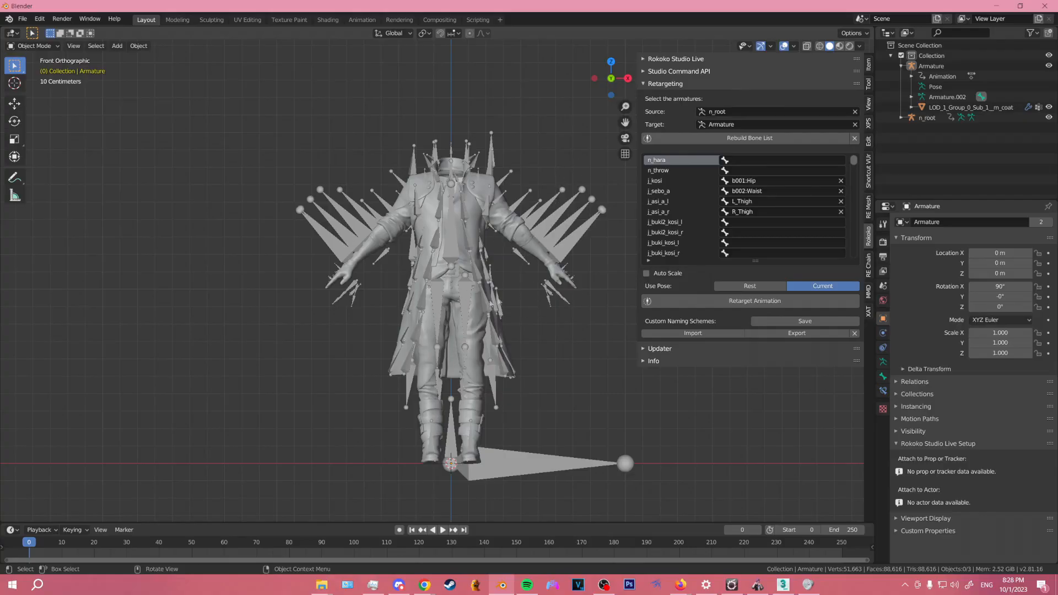
click(741, 305)
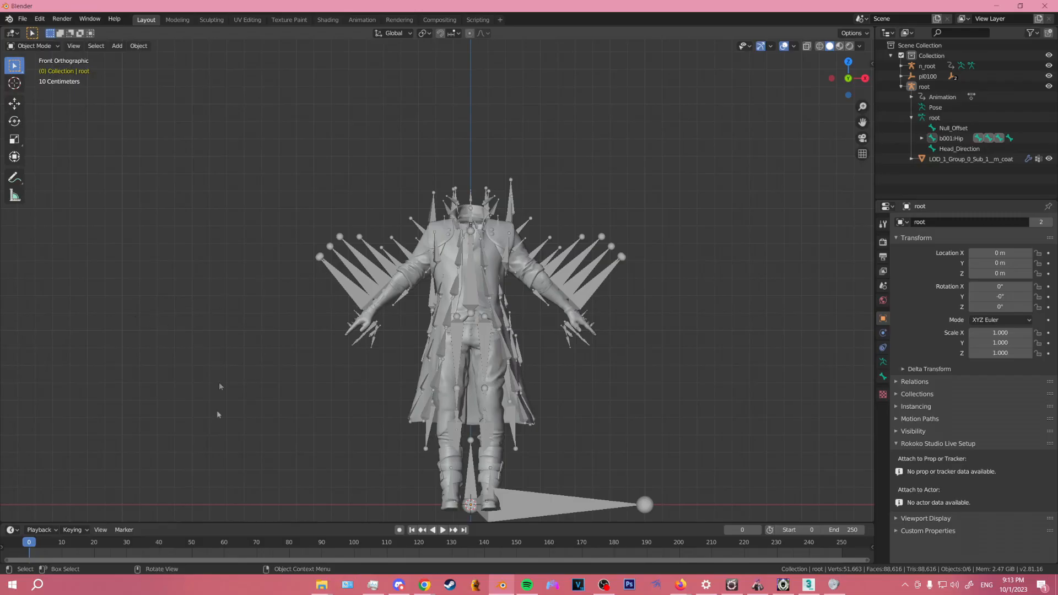
click(42, 550)
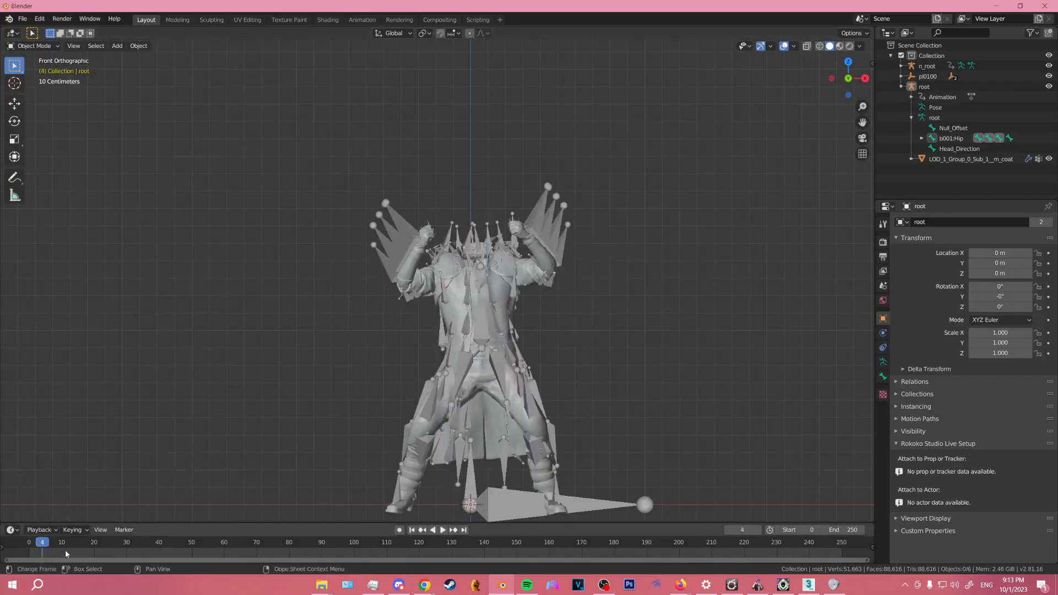
key(space)
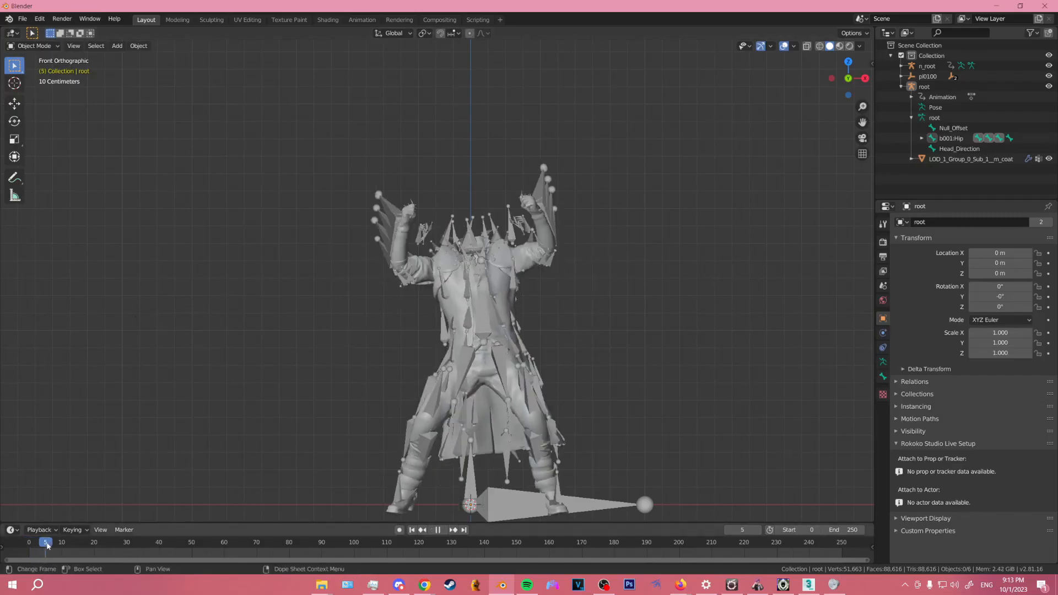
Stop the playback and delete the root armature's keyframes at frame 0.
drag(231, 548, 779, 537)
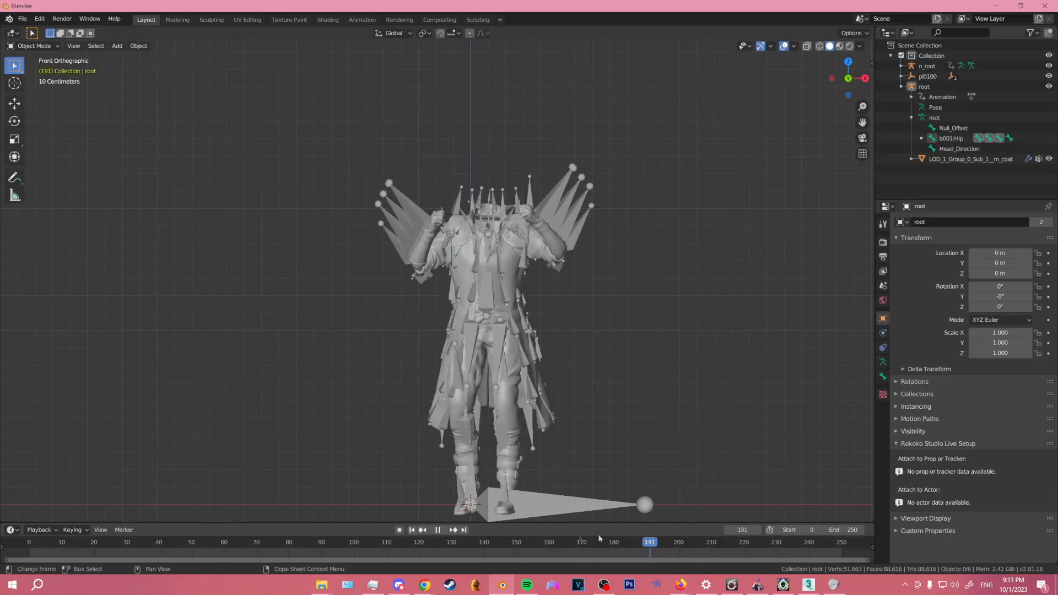
key(Escape)
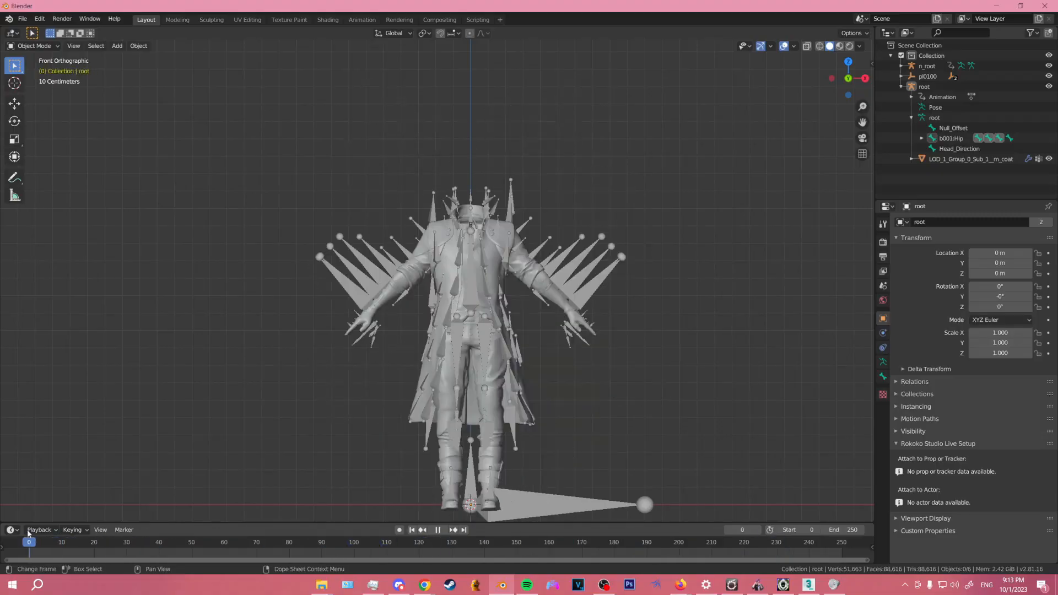
click(355, 276)
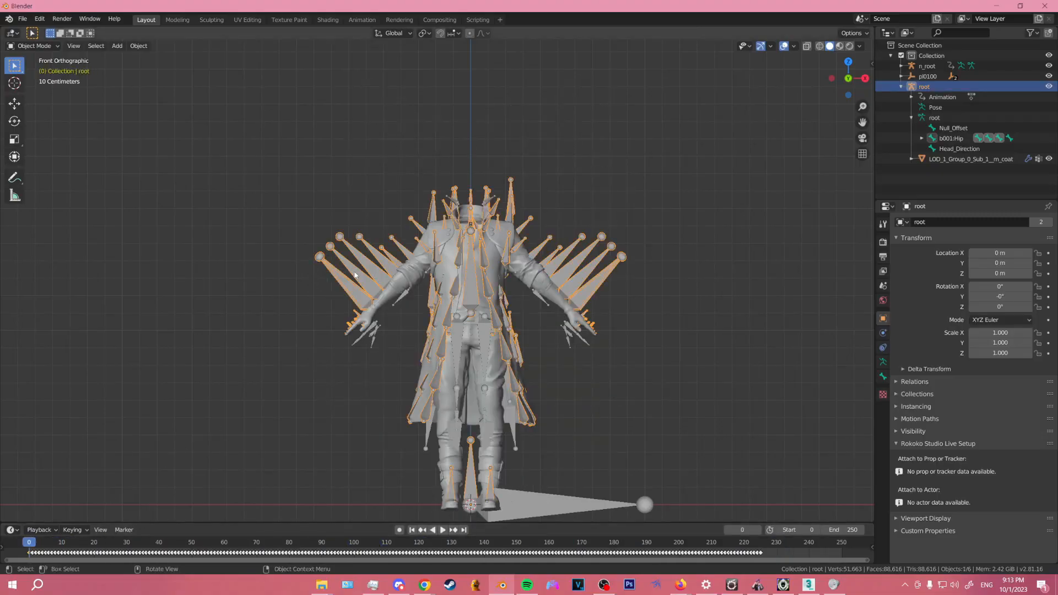
click(30, 556)
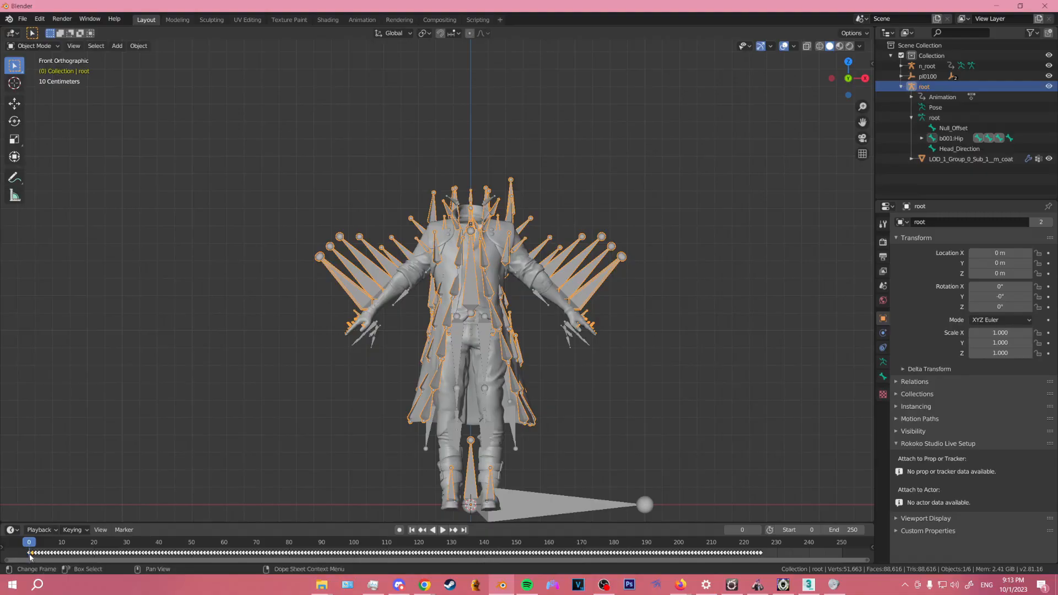
click(27, 553)
right_click(28, 553)
click(32, 543)
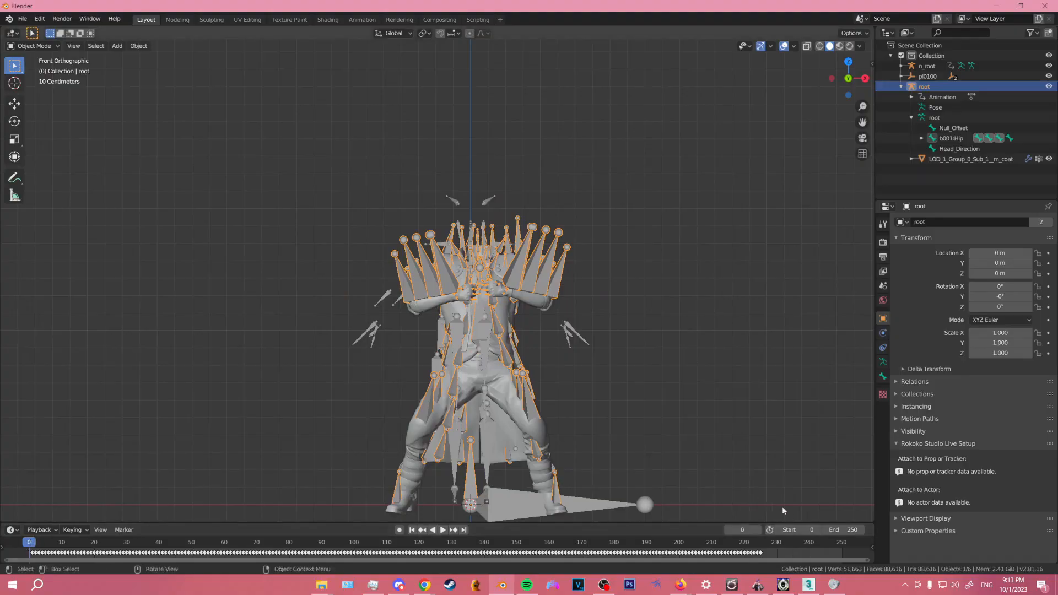
Set the scene's start frame to 1, play the animation from there, and stop it at frame 15.
click(817, 529)
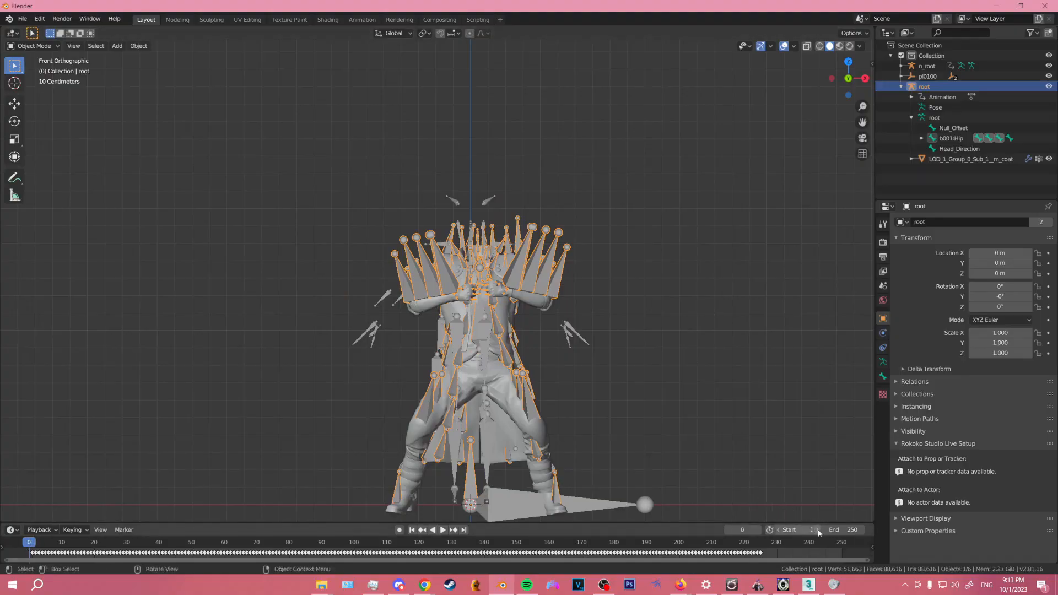
click(757, 529)
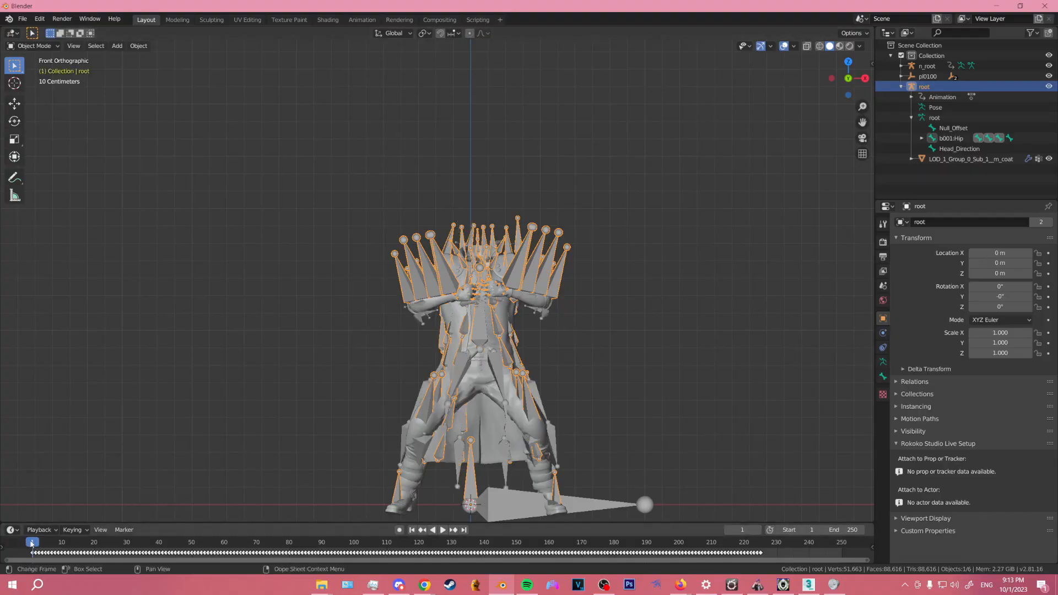
key(space)
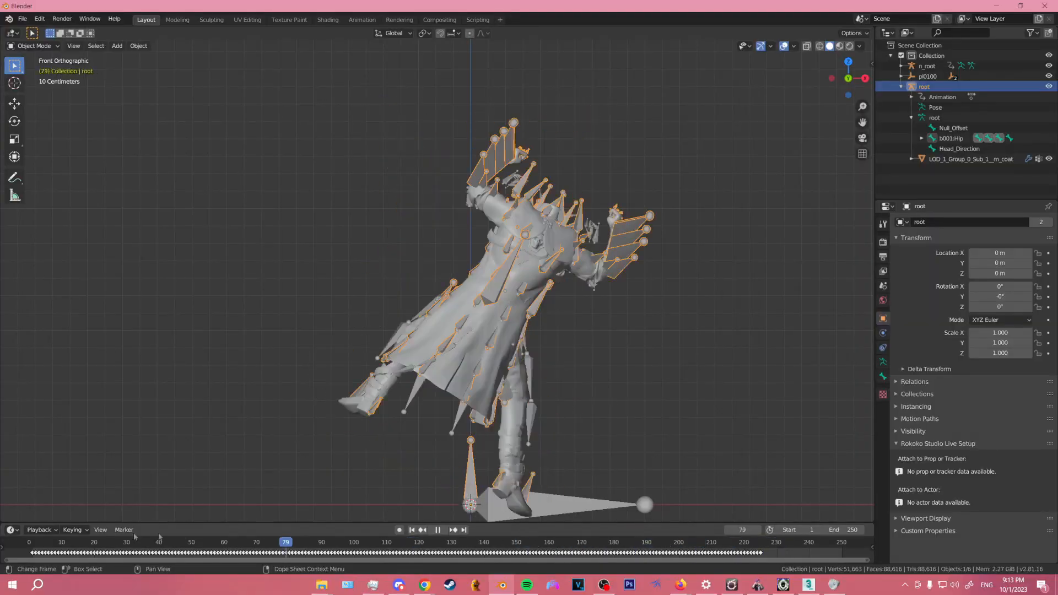
click(78, 542)
key(space)
Export the root armature as moonrise dance.fbx to the animation tutorial folder, with Selected Objects, Armature object type only, Bake Animation on and leaf bones off.
key(a)
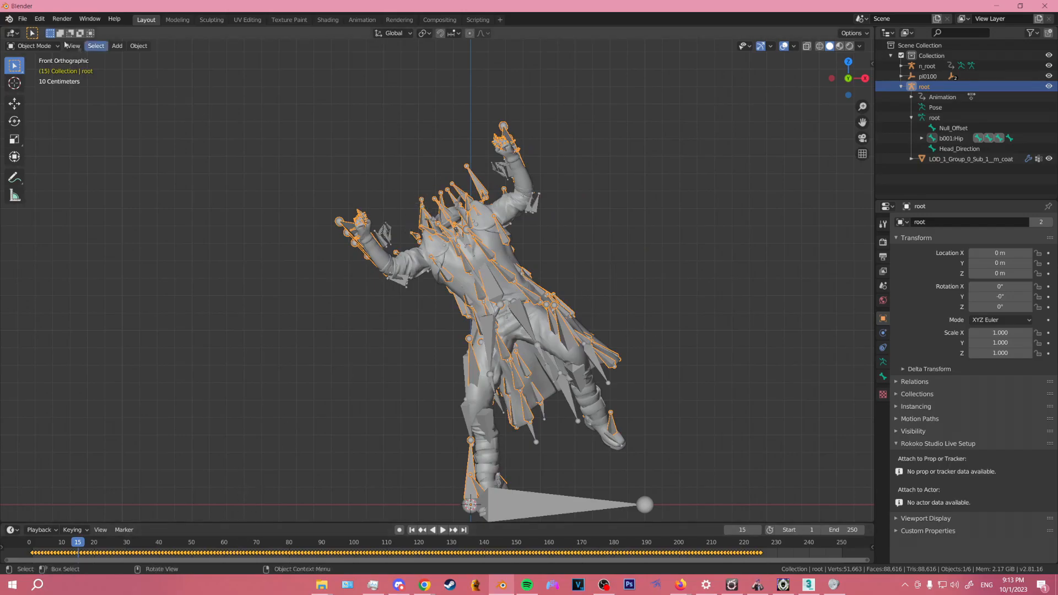
click(22, 18)
mouse_move(51, 168)
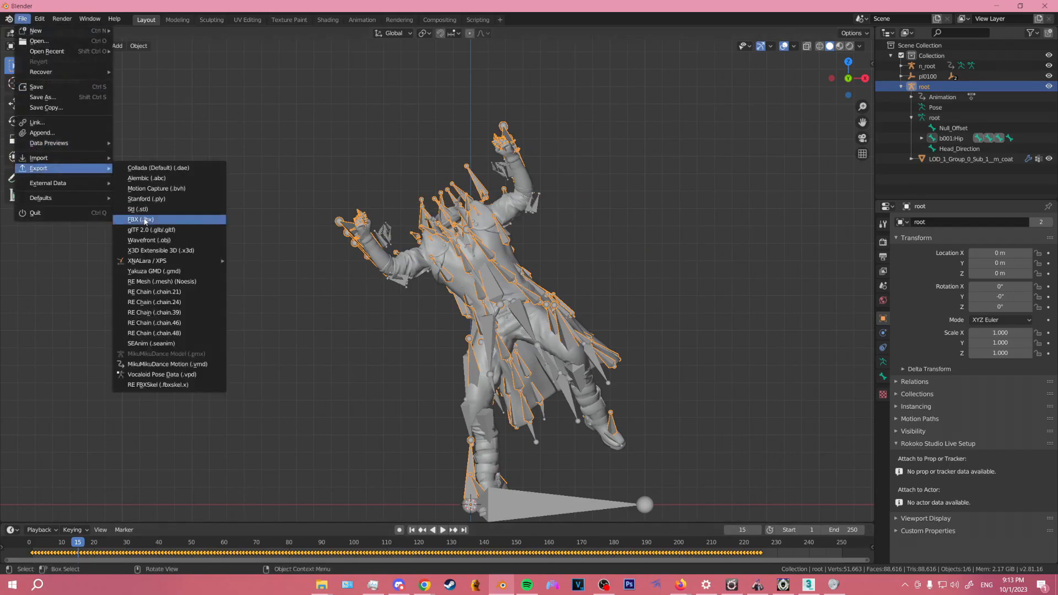
click(141, 220)
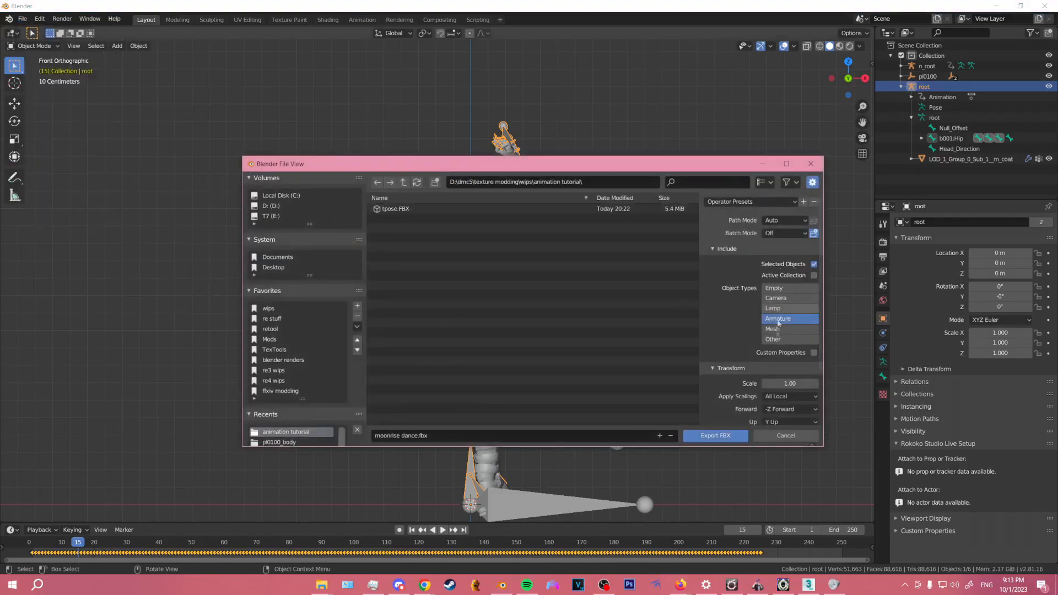
scroll(756, 336, down, 3)
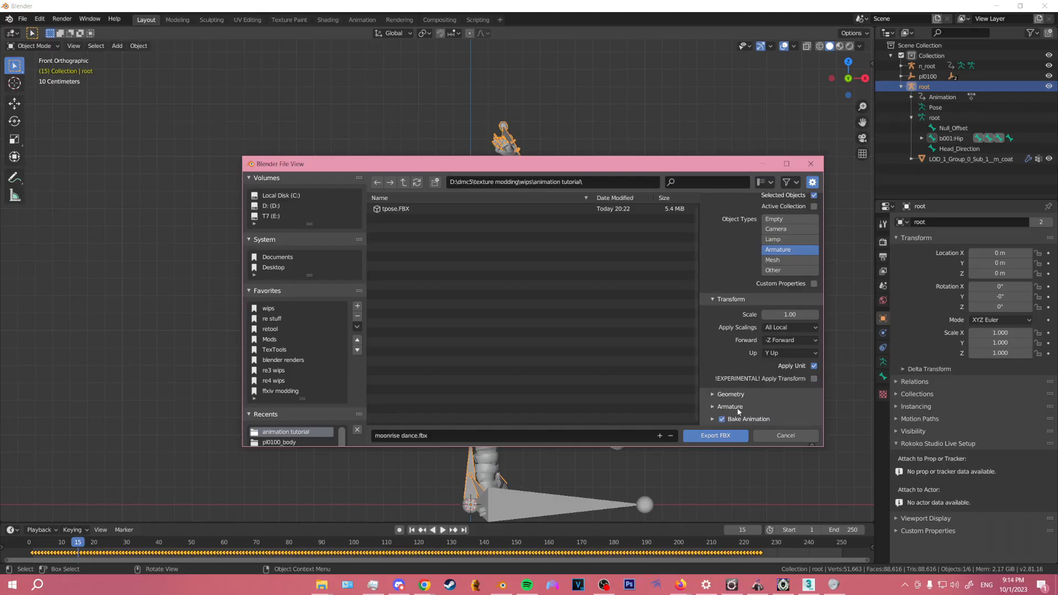
scroll(738, 411, up, 3)
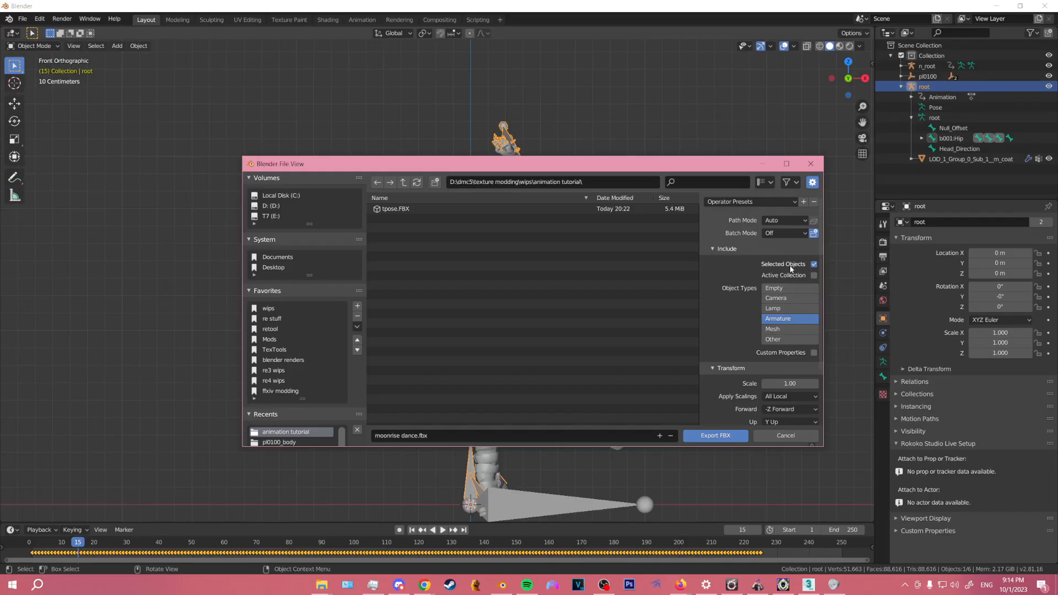
scroll(790, 319, down, 3)
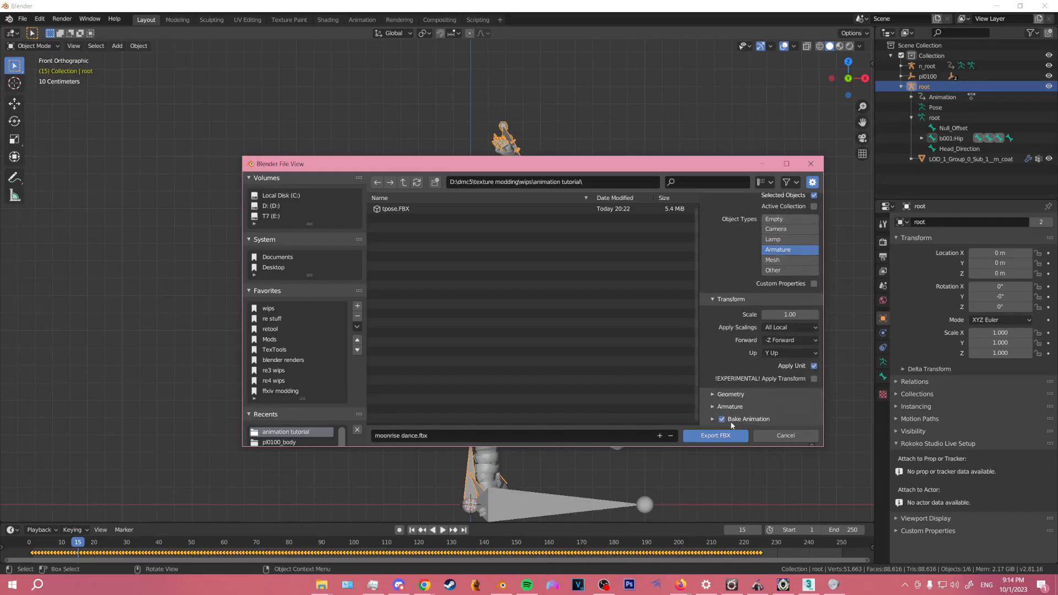
click(730, 407)
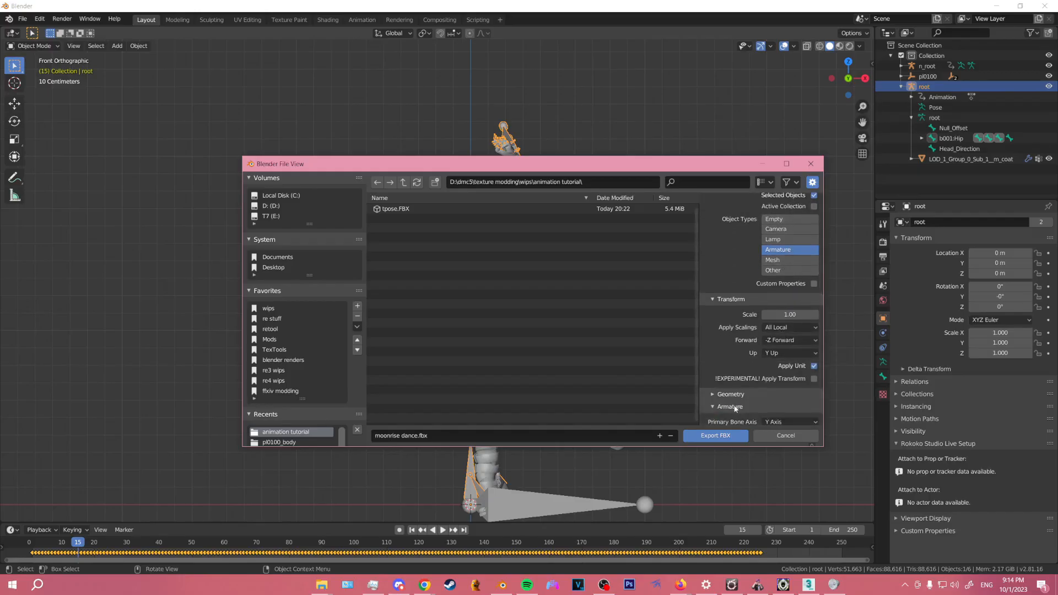
scroll(734, 408, down, 2)
scroll(734, 408, down, 2)
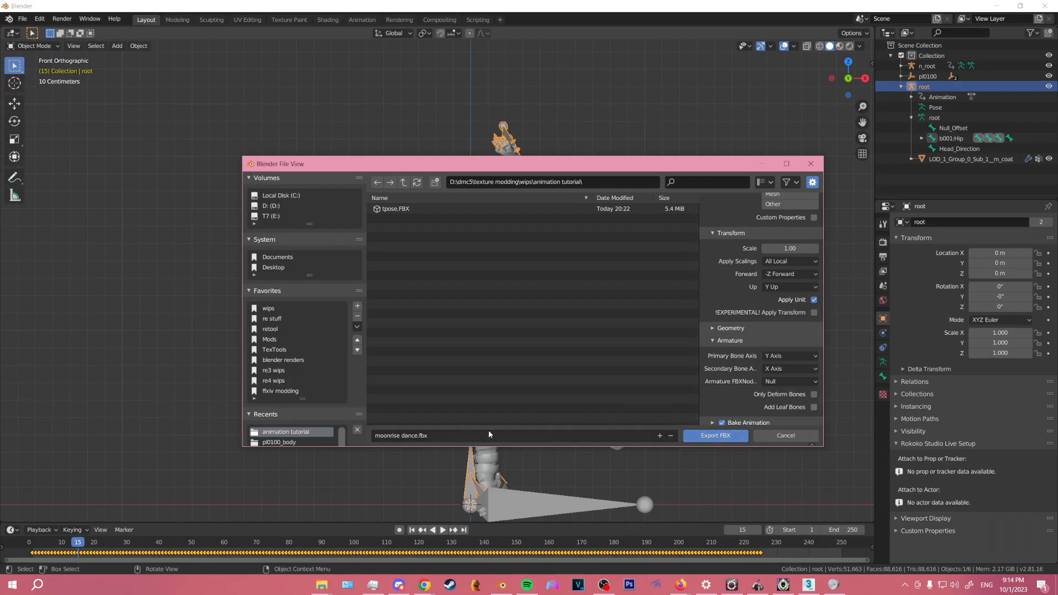
click(726, 435)
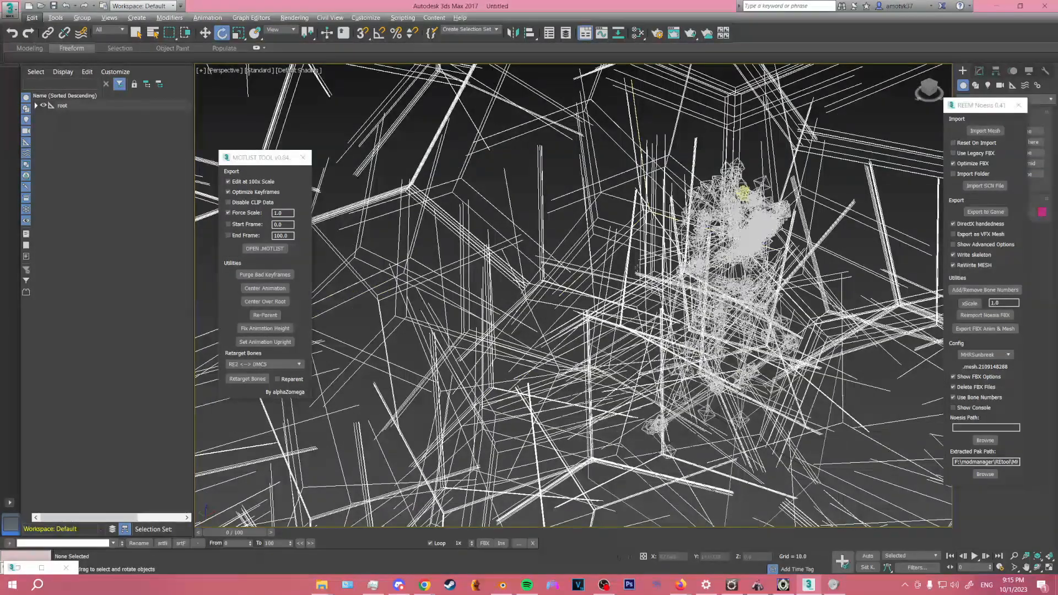
Switch to 3ds Max and inspect the imported skeleton's animation at frame 56.
middle_drag(650, 242, 522, 260)
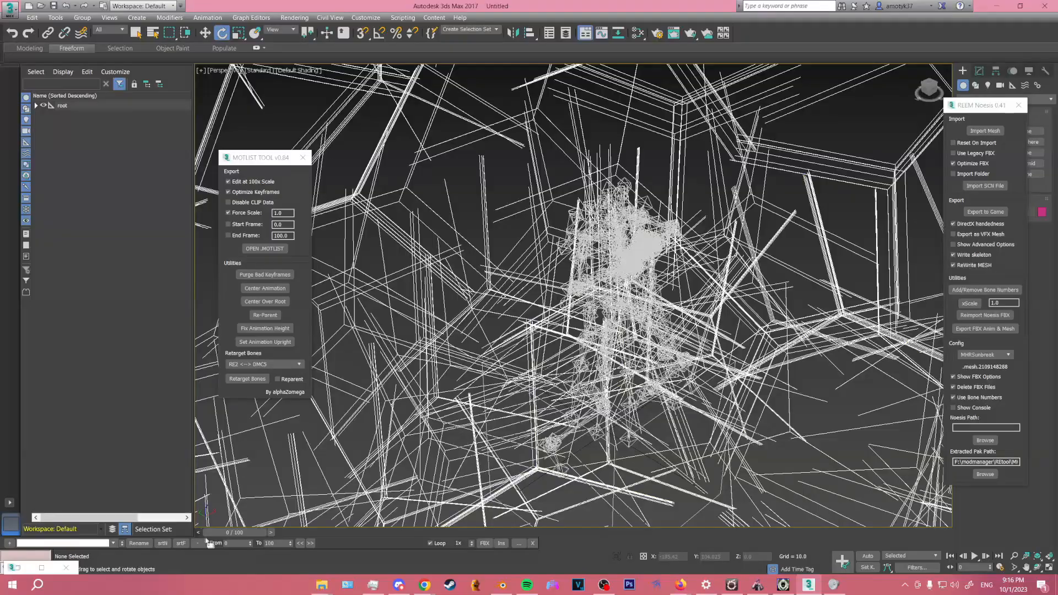
drag(234, 532, 601, 502)
key(e)
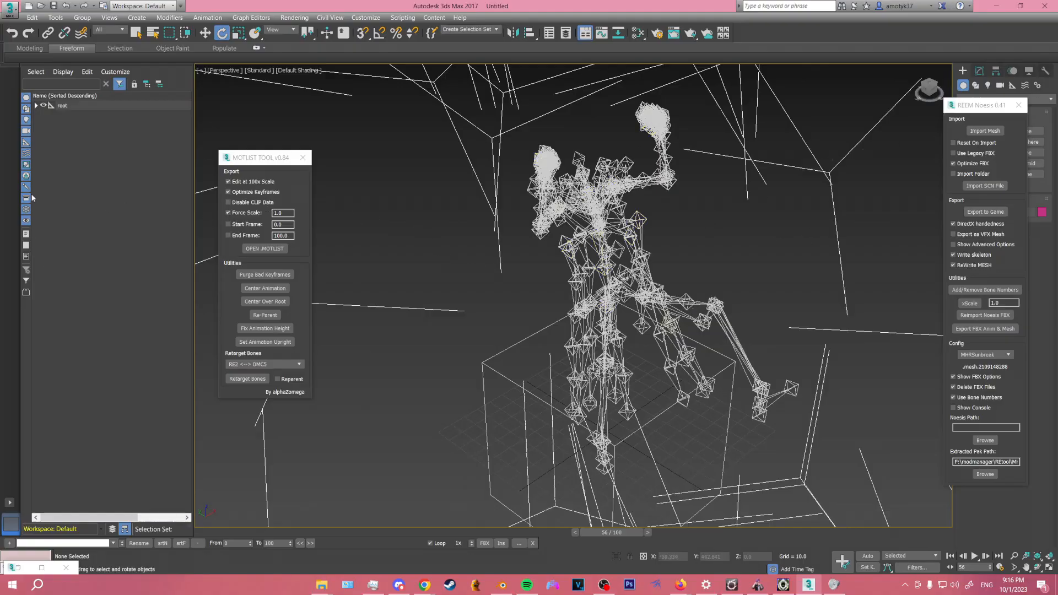
Unparent b001:Hip from root and select it together with all its child bones.
click(37, 105)
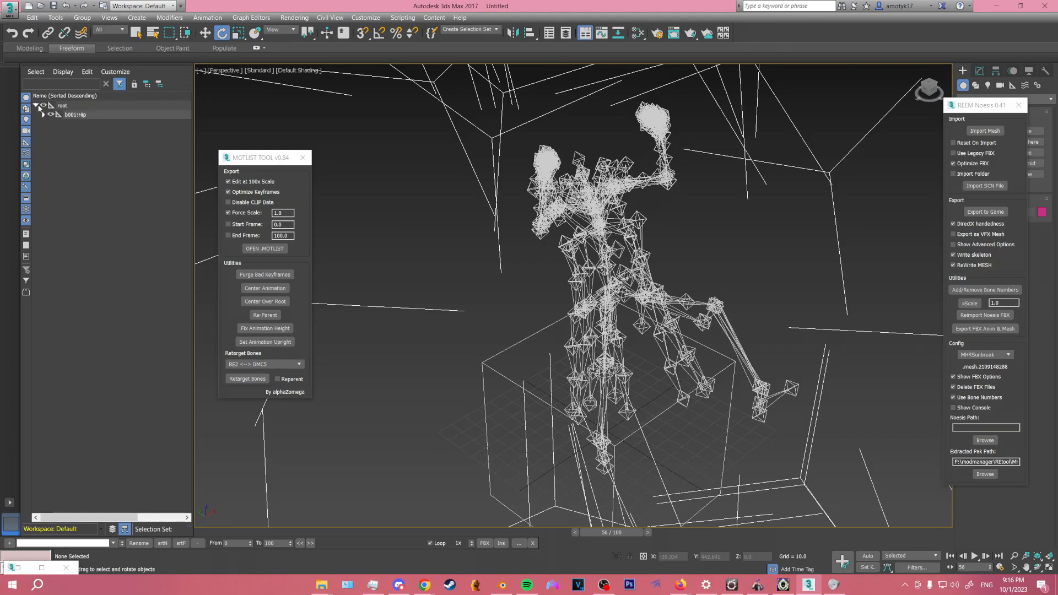
click(81, 116)
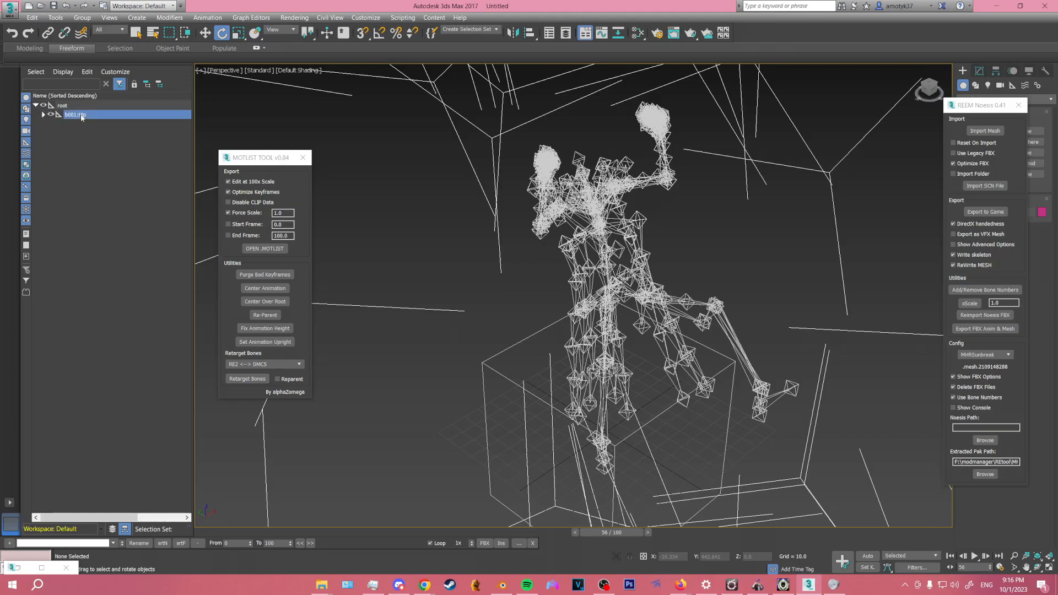
drag(81, 118, 82, 95)
click(73, 114)
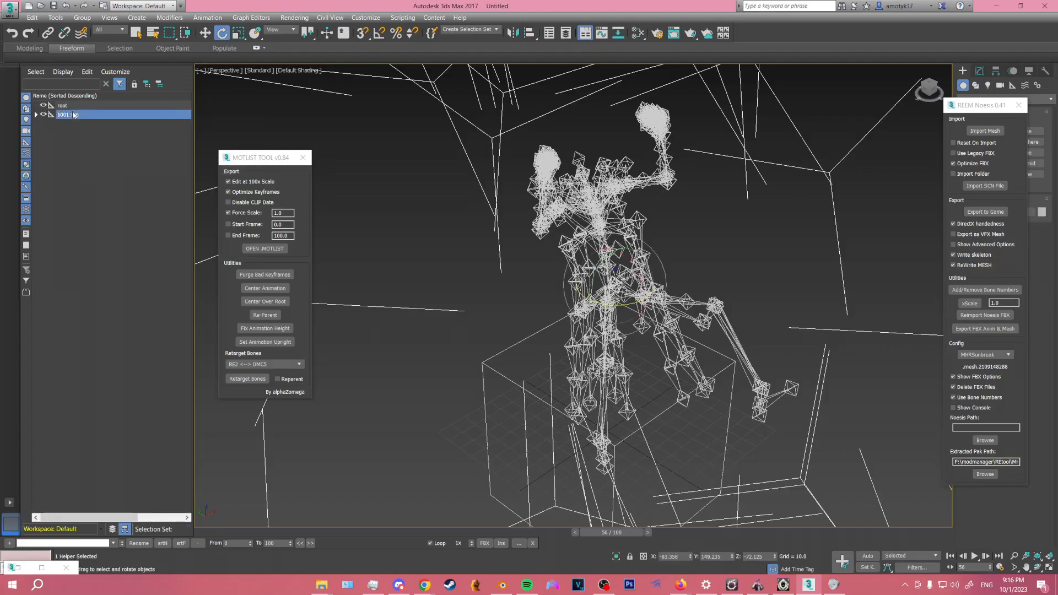
right_click(73, 114)
click(110, 120)
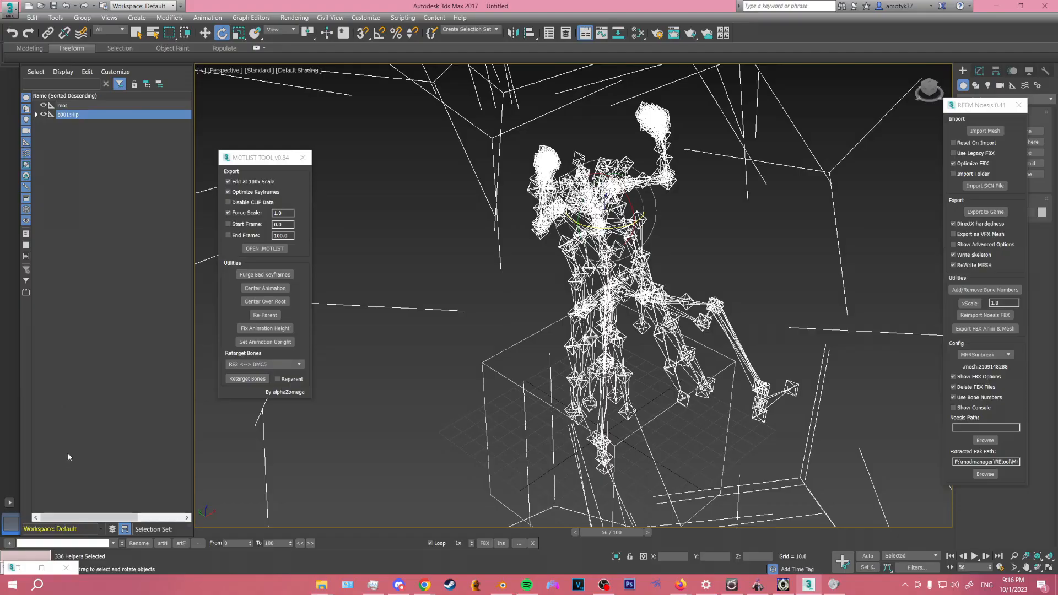
Run "for bone in selection do resetscale bone" in the MAXScript Listener on the selected bones and minimize the listener.
click(41, 568)
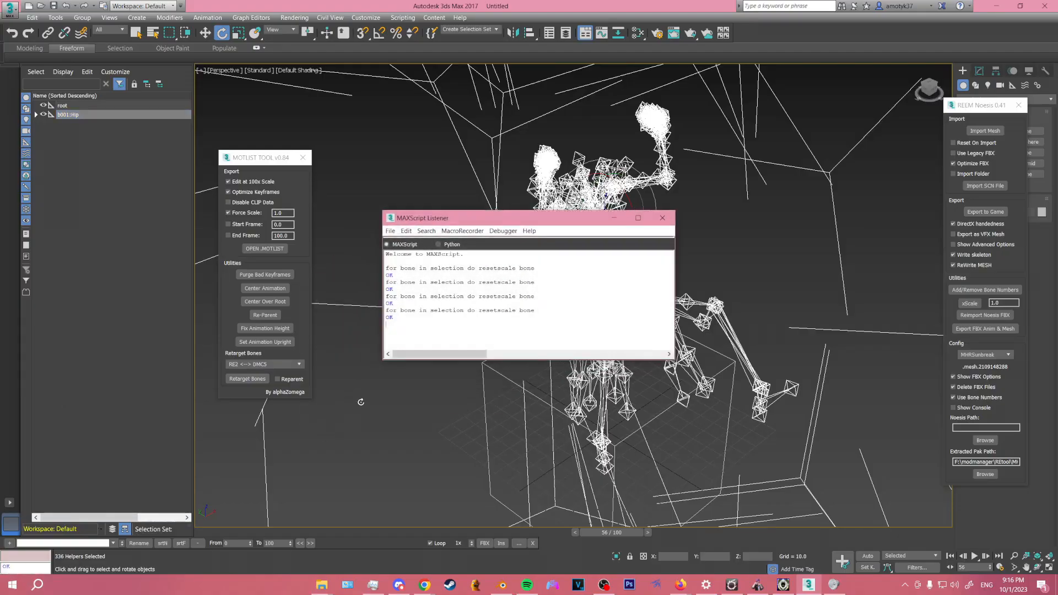
drag(539, 309, 384, 312)
key(ctrl+c)
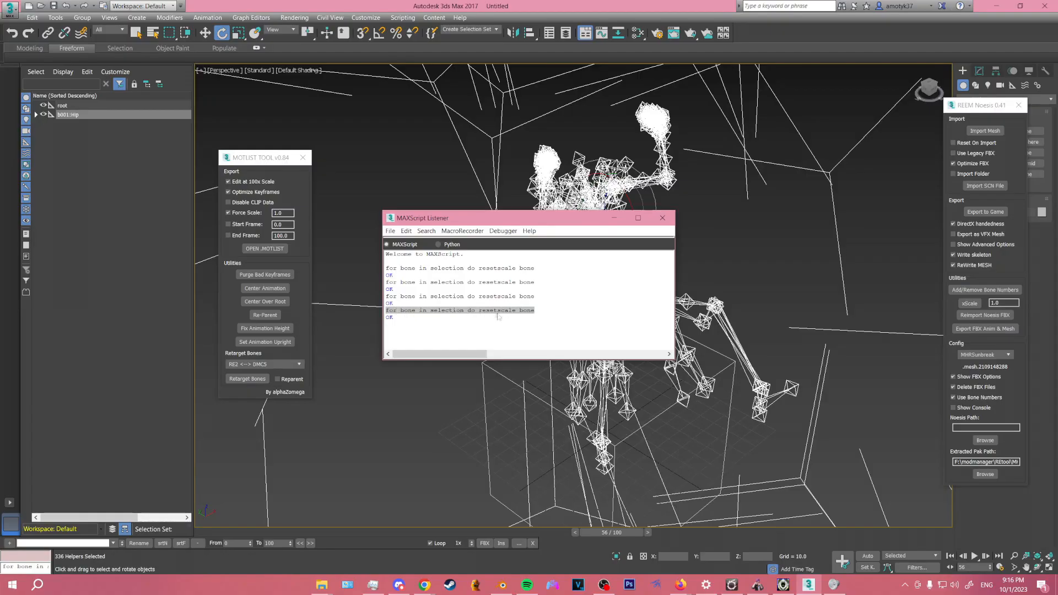
click(390, 328)
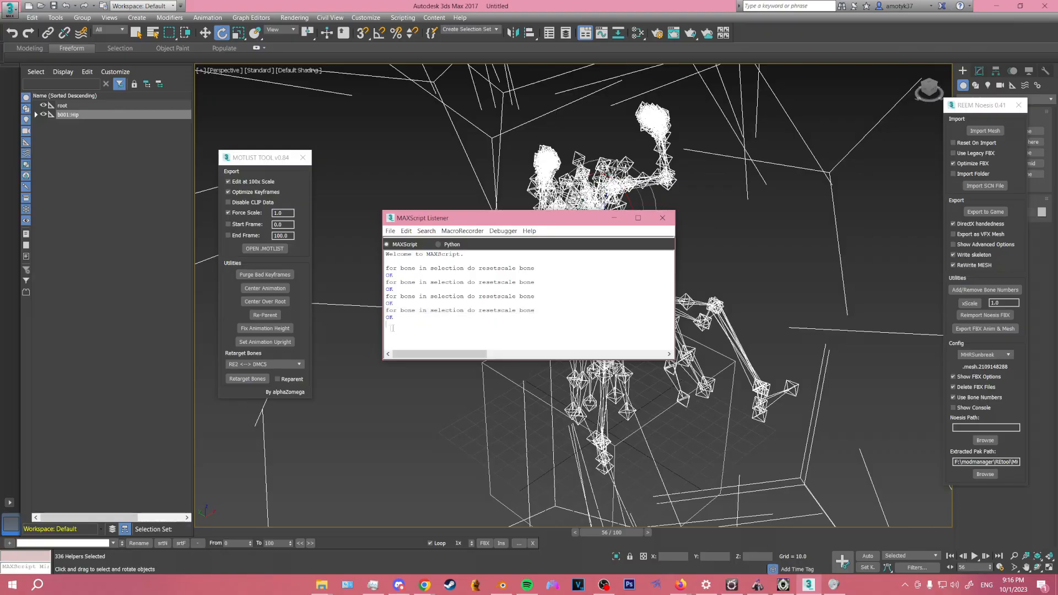
key(ctrl+v)
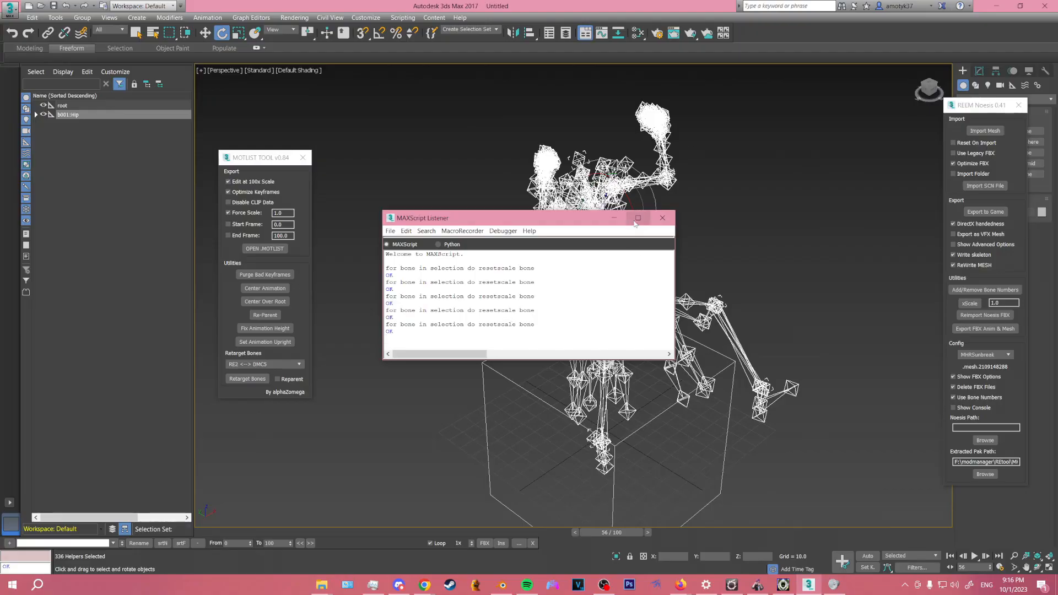
click(614, 217)
Parent b001:Hip back under root in the scene hierarchy.
click(71, 129)
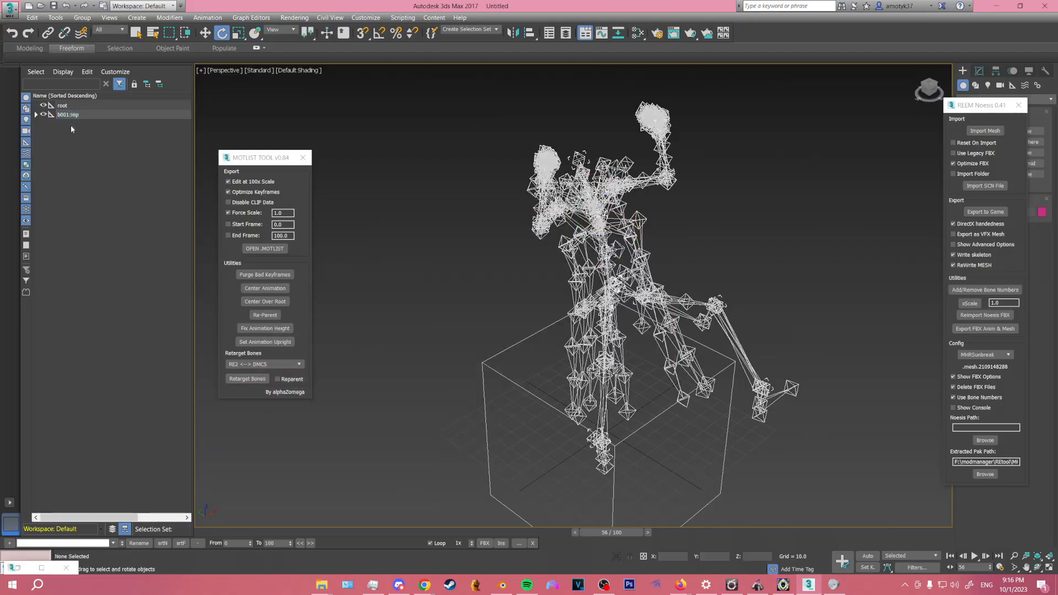
click(78, 113)
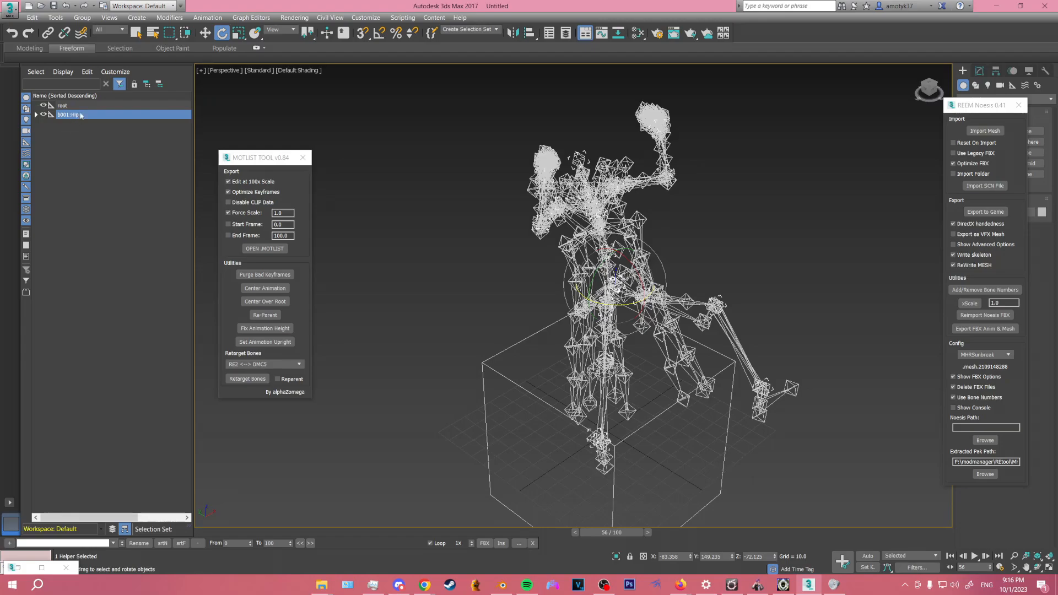
click(71, 117)
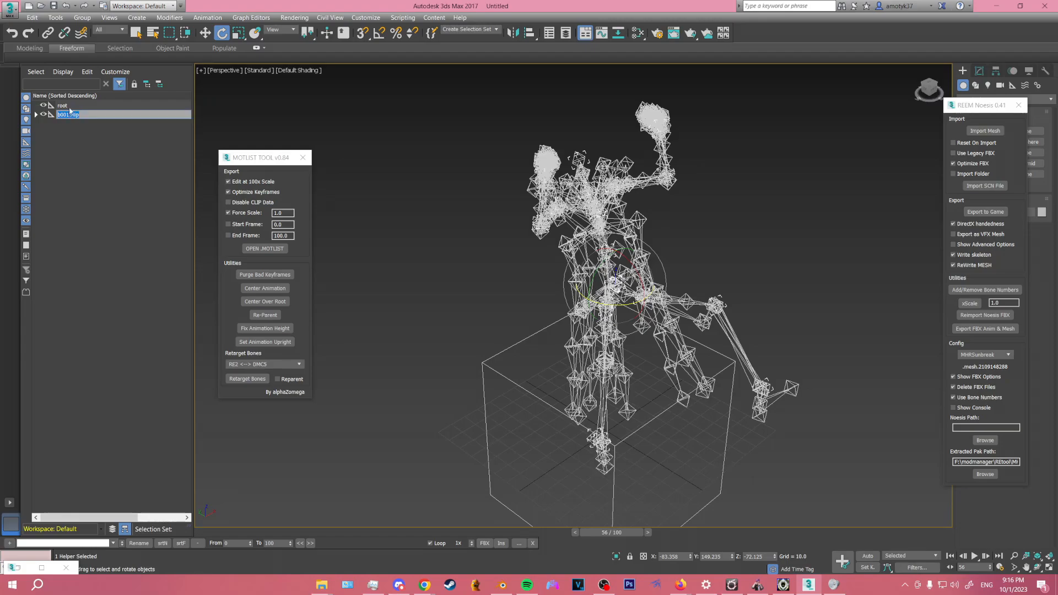
drag(69, 107, 68, 114)
key(ctrl+z)
click(62, 116)
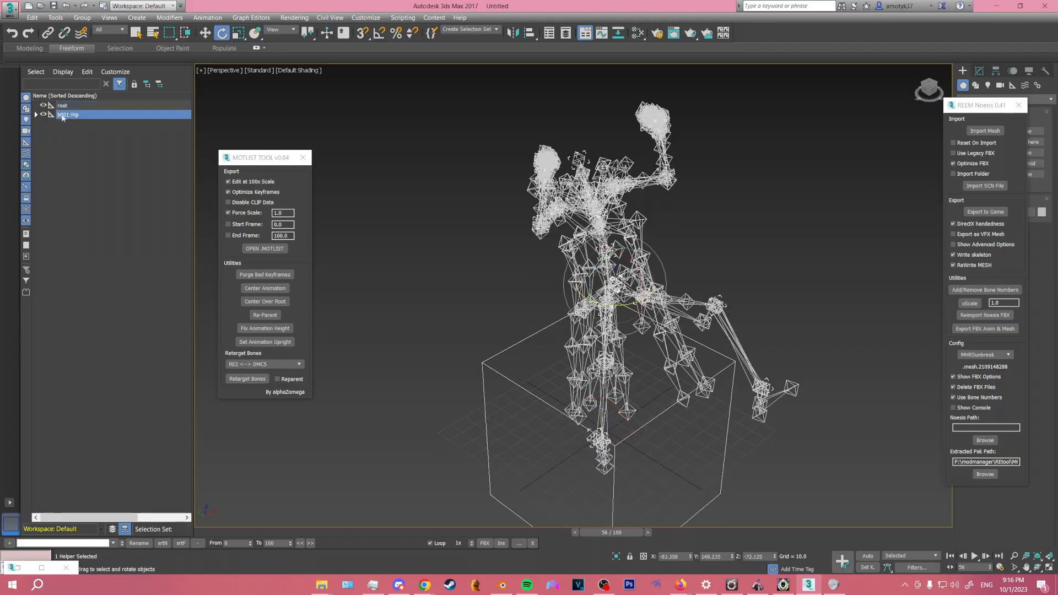
drag(63, 118, 66, 106)
Clone the root helper as a copy and select the duplicate.
click(76, 106)
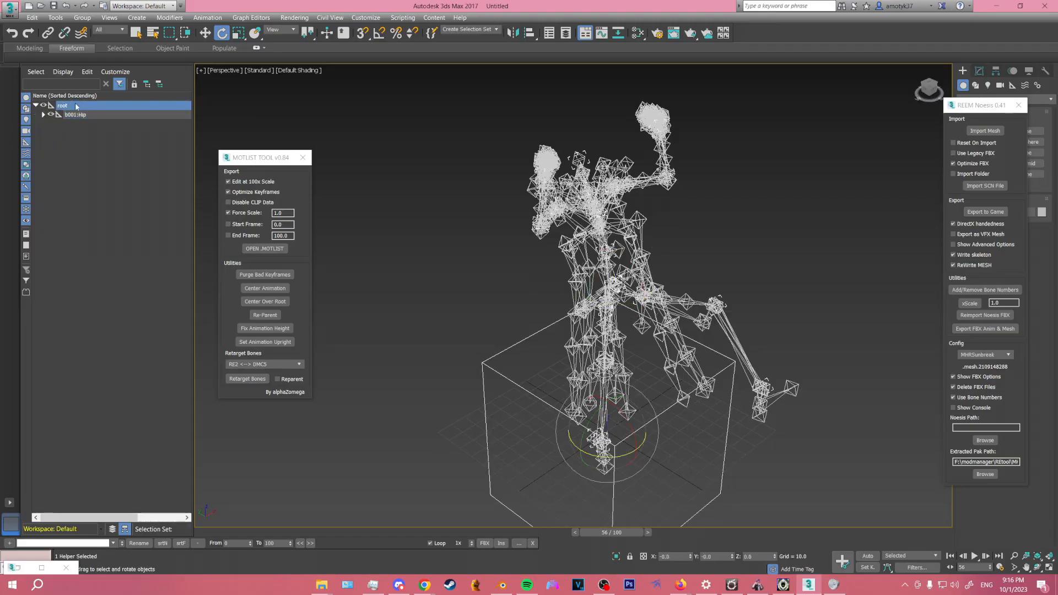
right_click(97, 105)
click(110, 137)
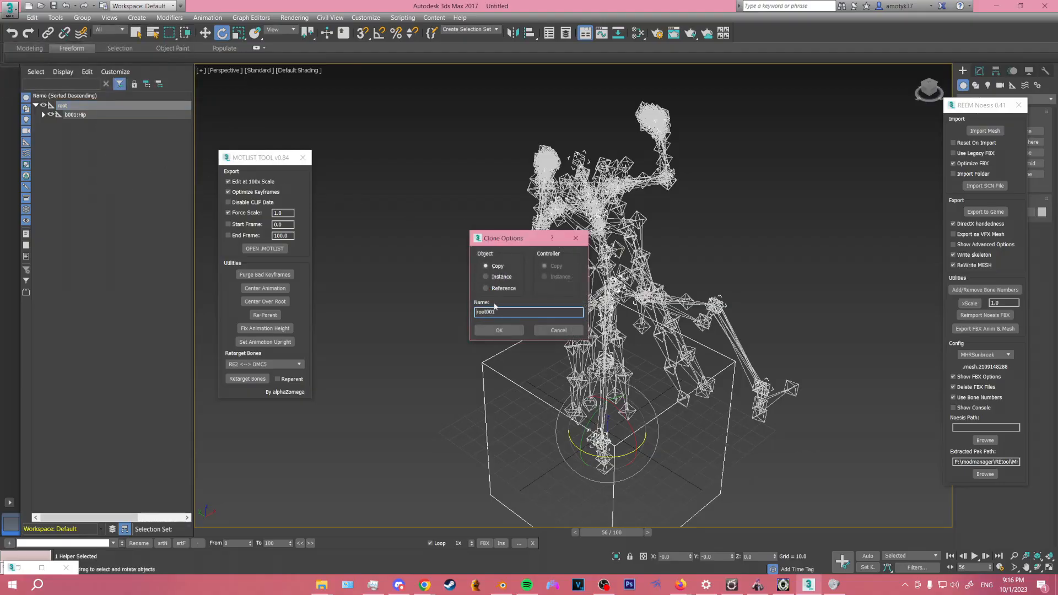
click(495, 333)
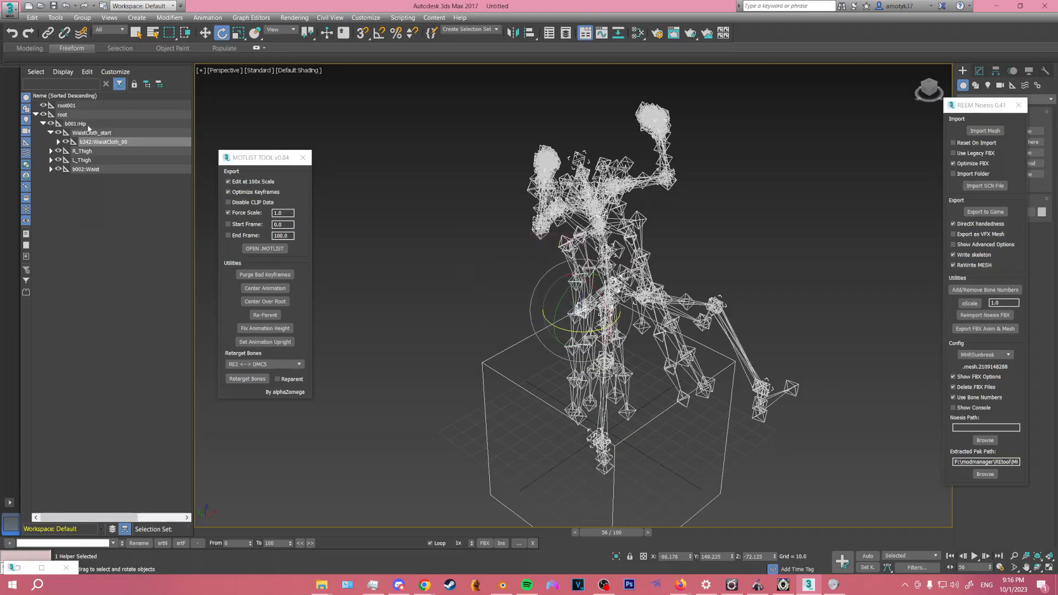
click(70, 106)
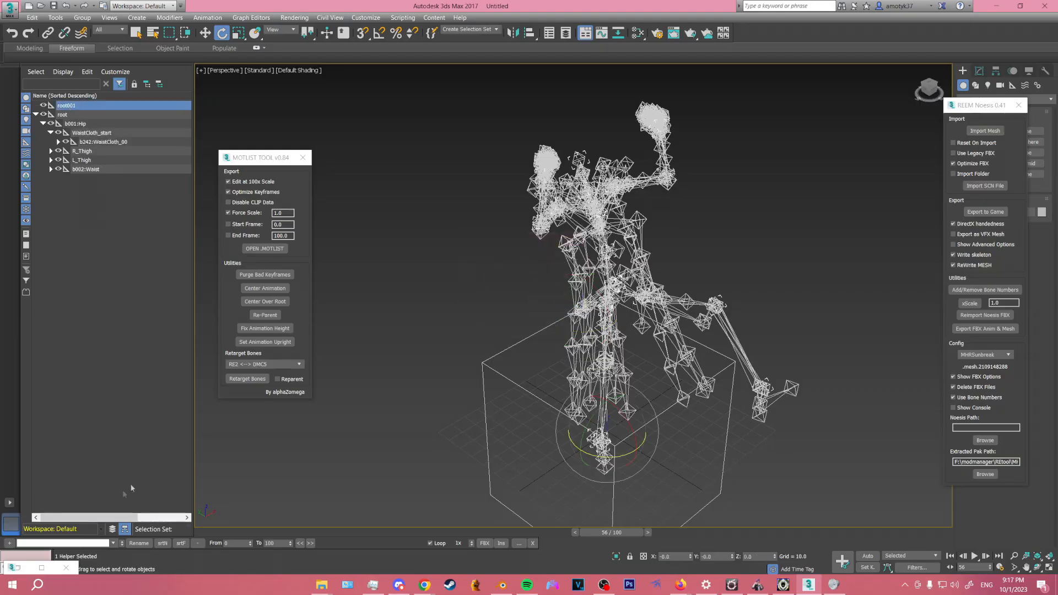
Run "for bone in selection do resetscale bone" in the MAXScript Listener on the duplicated root and minimize the listener.
click(22, 567)
key(ctrl+v)
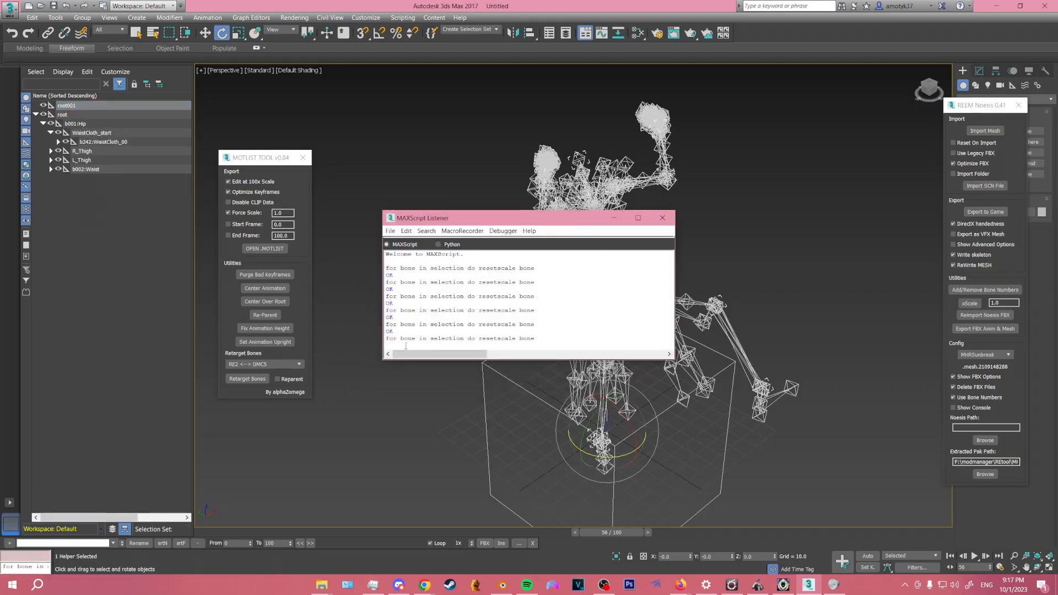
key(Return)
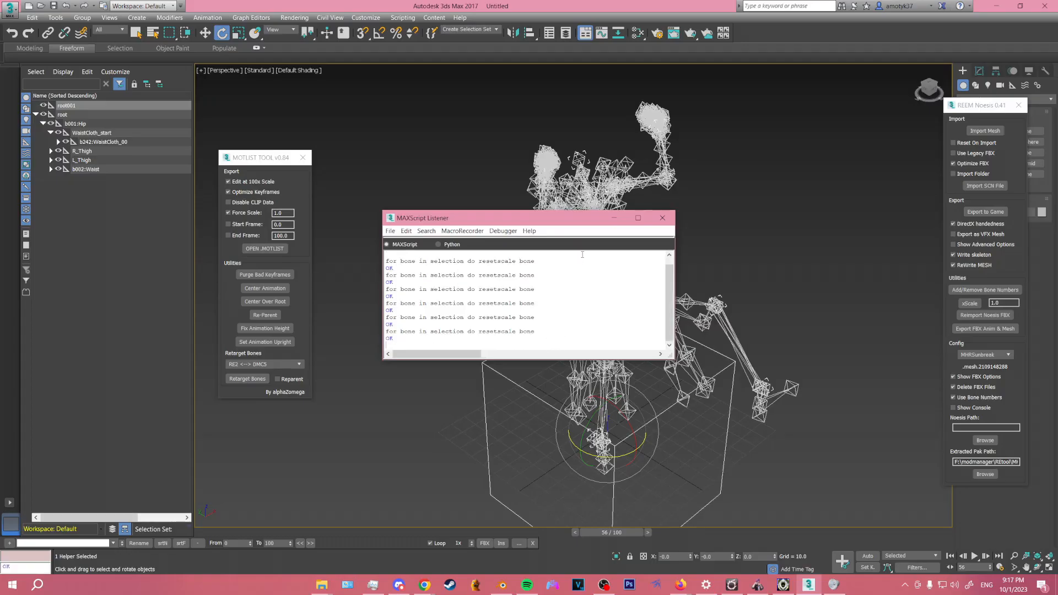
click(614, 218)
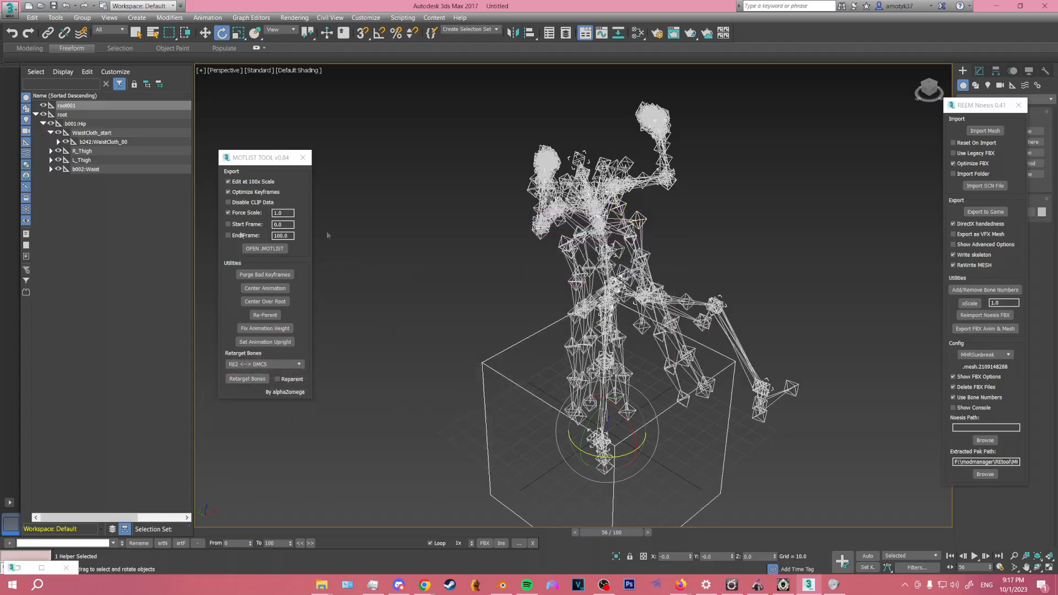
Re-parent b001:Hip to root001 with the motlist tool and set the timeline to frame 0.
click(43, 124)
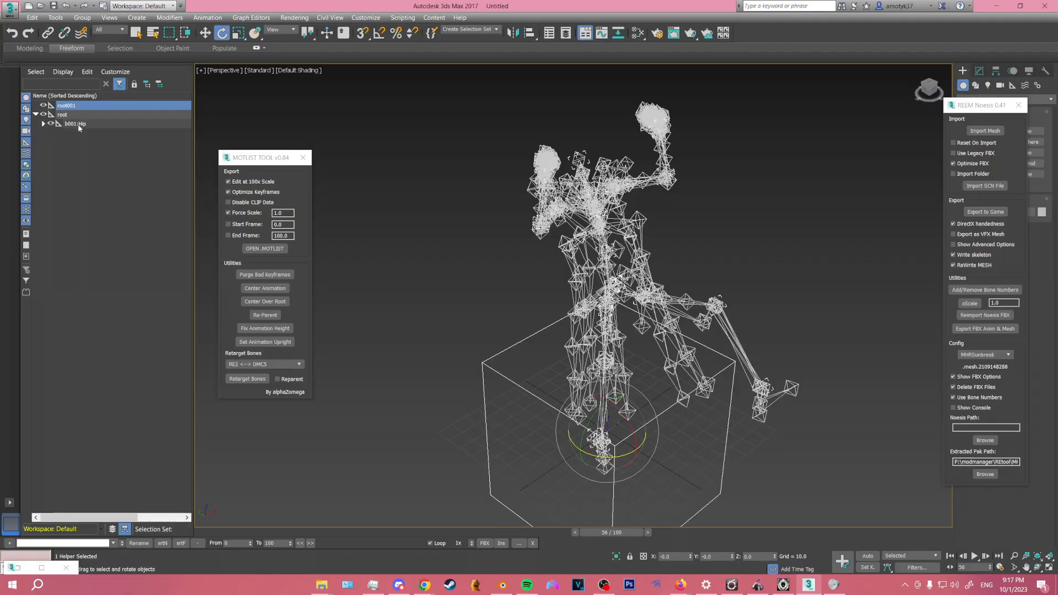
ctrl+click(78, 124)
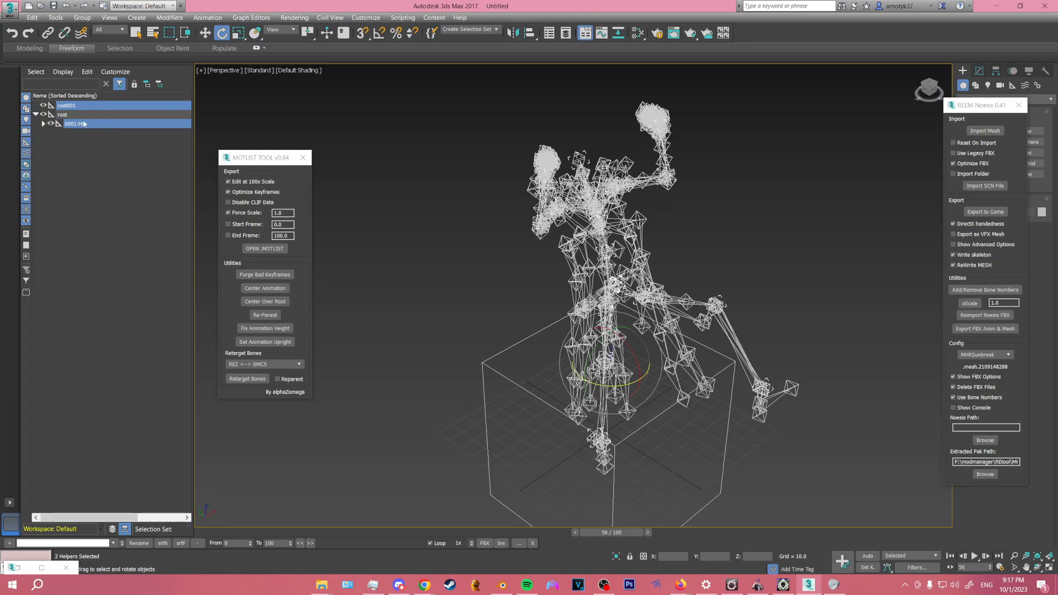
click(264, 314)
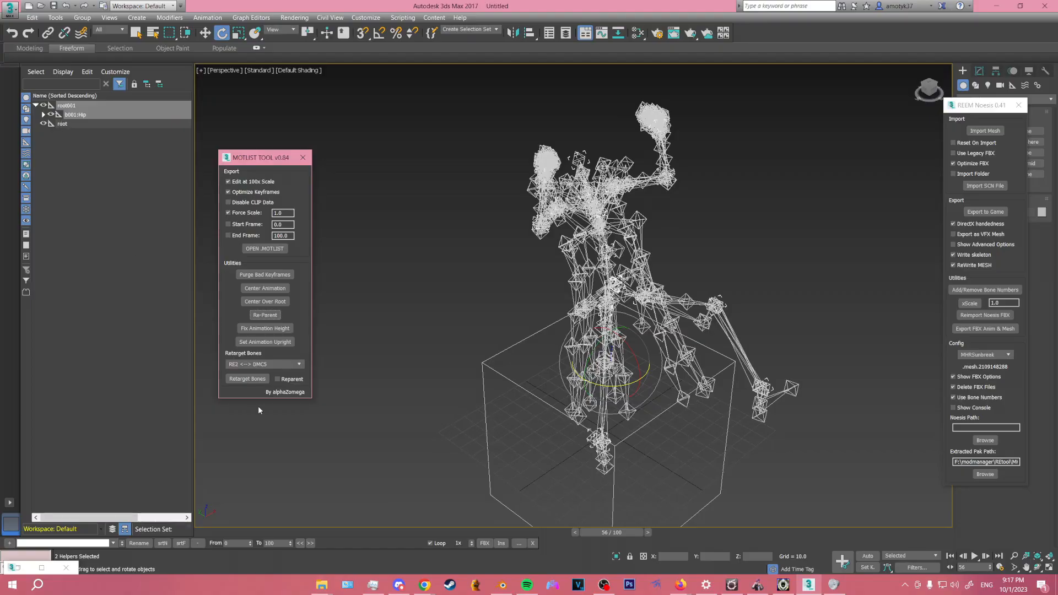
drag(614, 532, 190, 523)
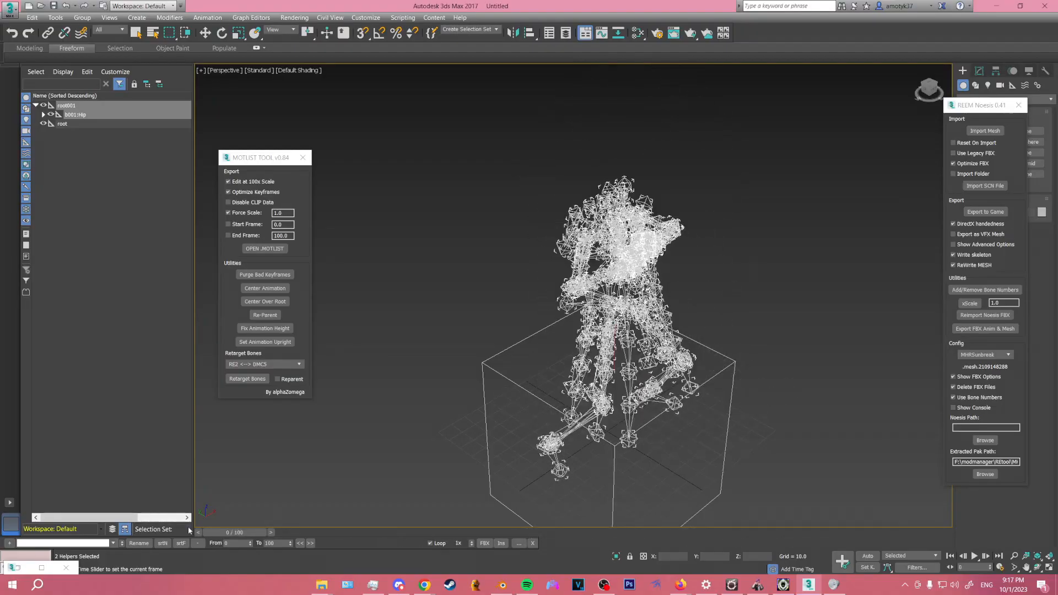
Delete the original, now childless root helper and rename root001 to root.
right_click(75, 127)
click(84, 177)
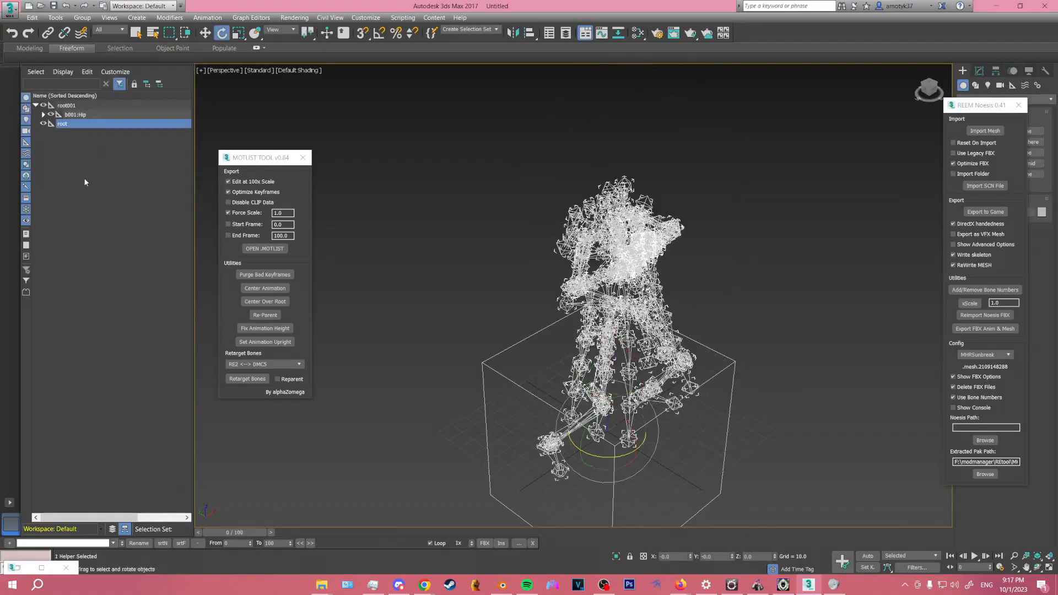
click(83, 105)
right_click(99, 104)
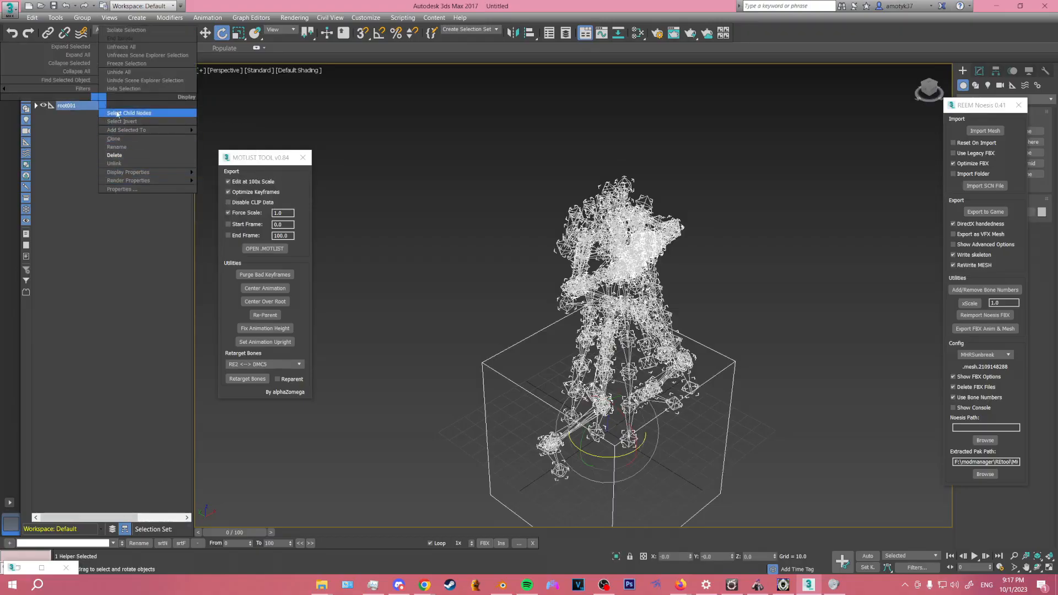
click(116, 147)
click(98, 105)
key(BackSpace)
key(Return)
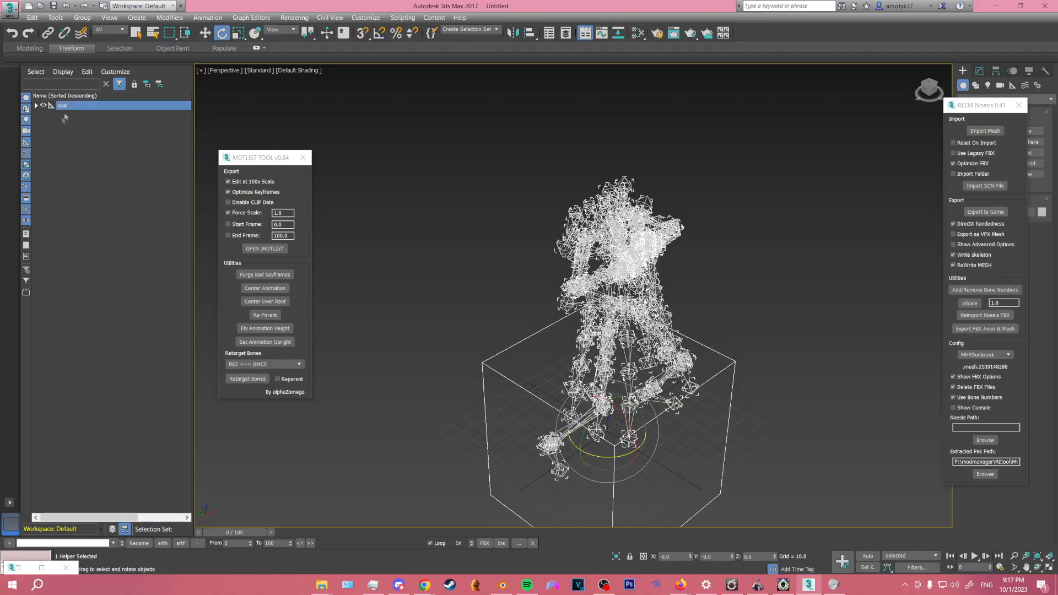
Select root with all its child nodes and turn on Bone On for them in Bone Tools.
click(36, 105)
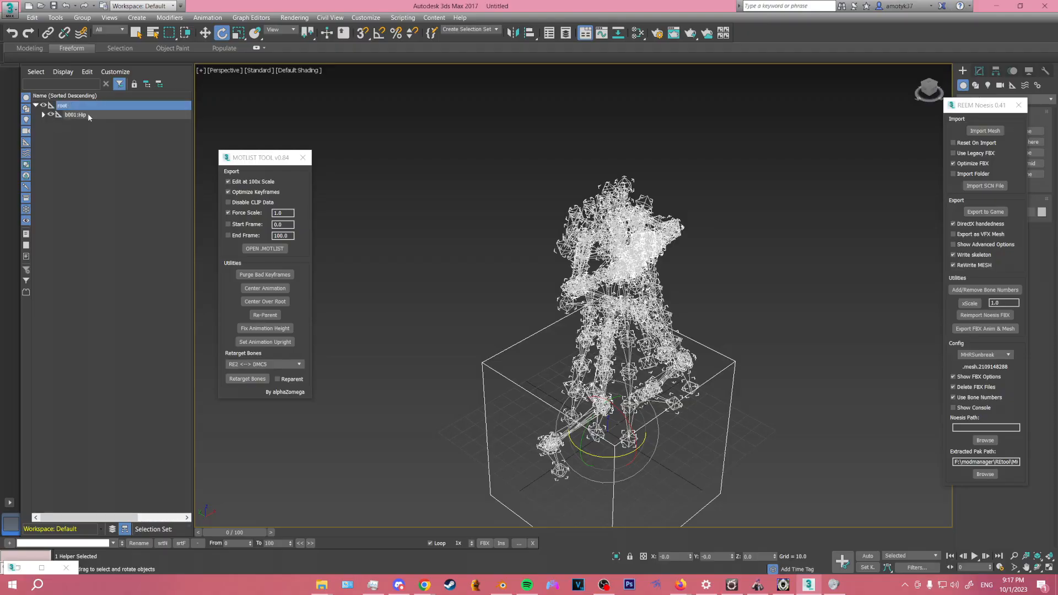
right_click(102, 104)
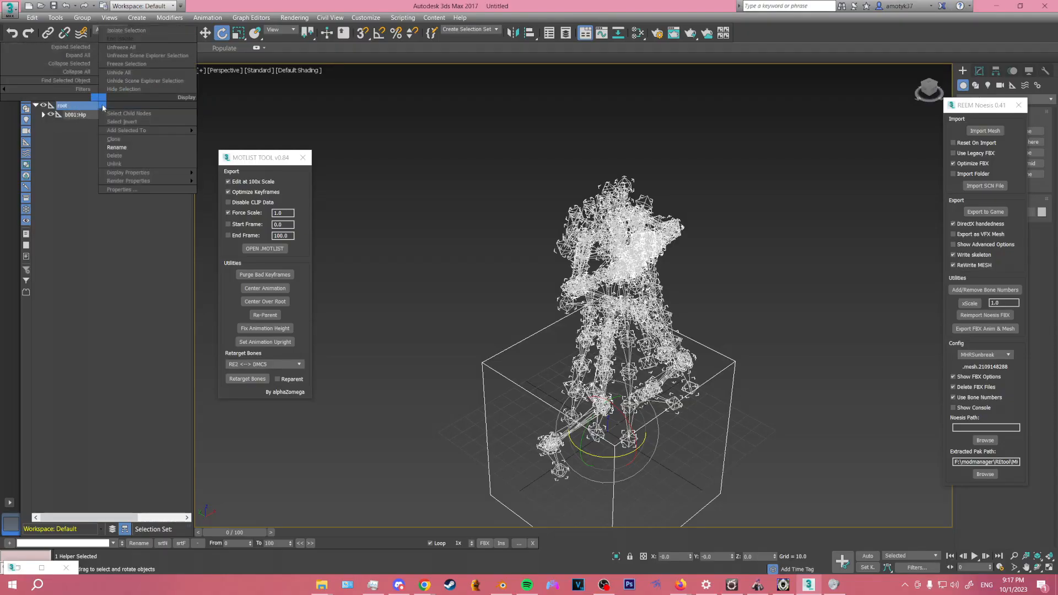
click(110, 113)
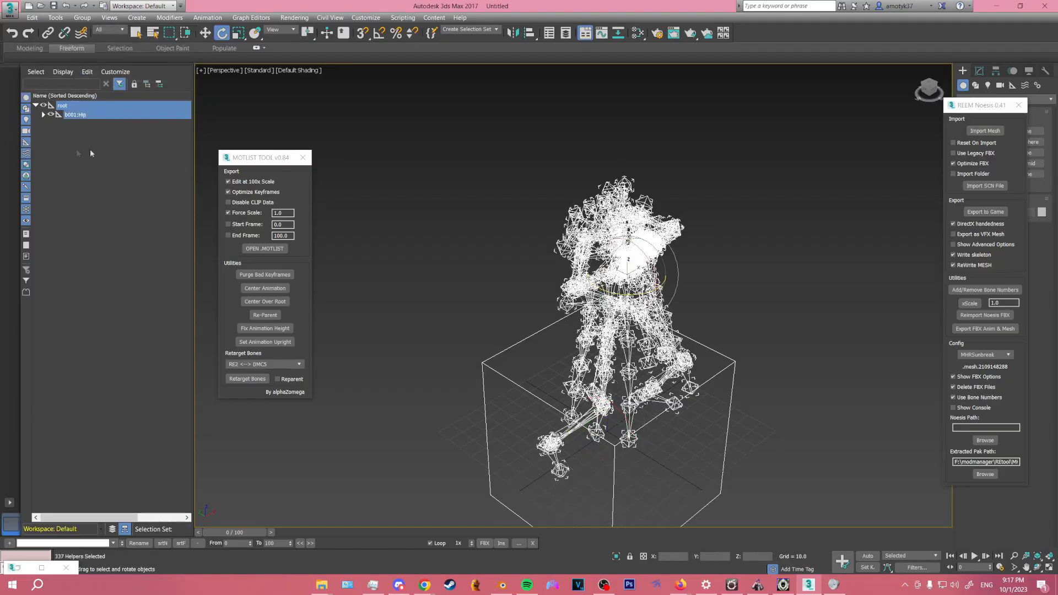
click(207, 17)
click(221, 220)
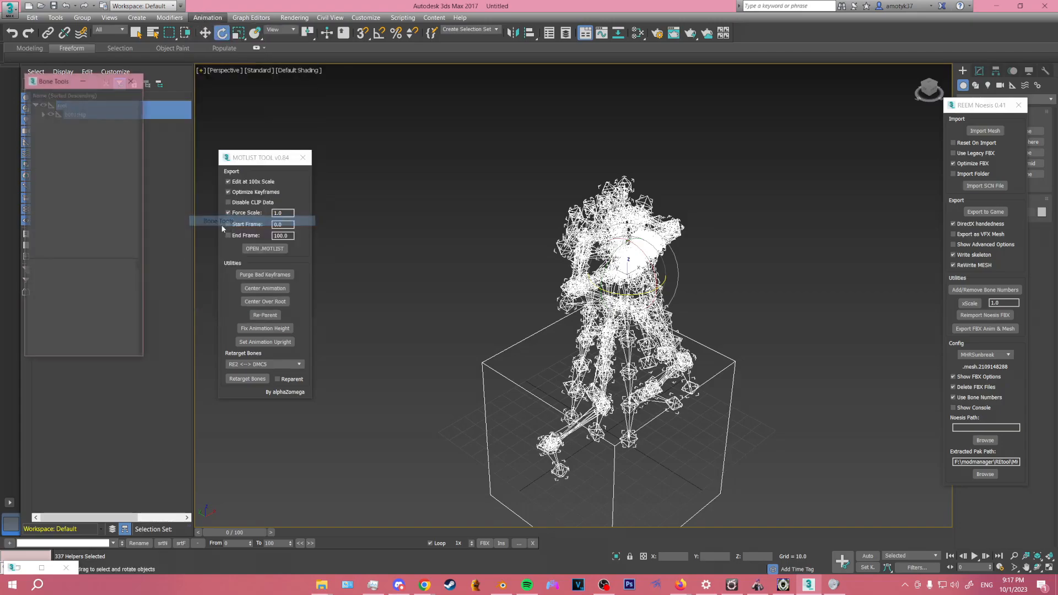
click(39, 277)
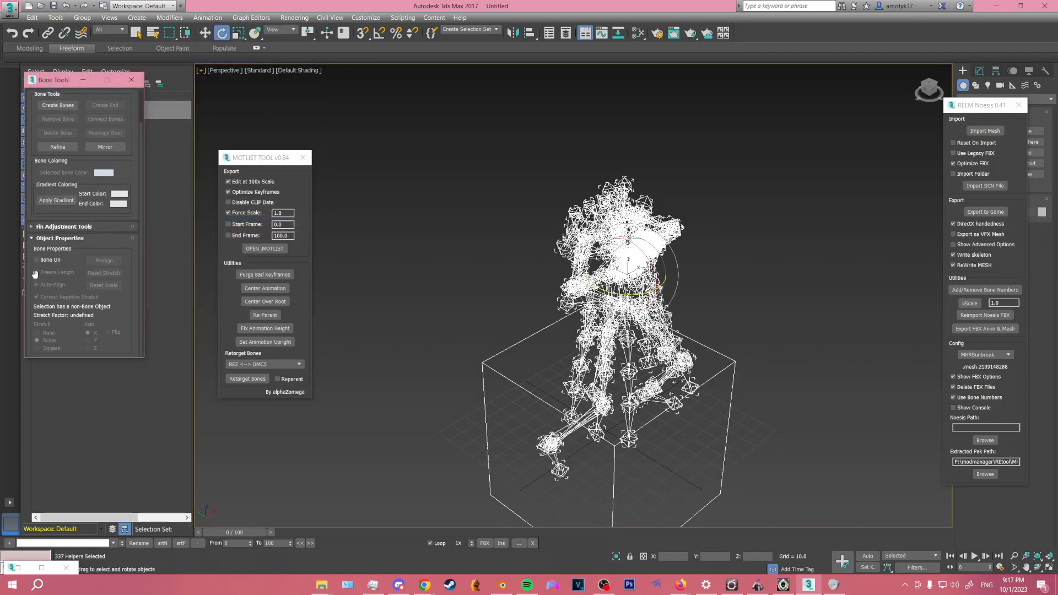
click(41, 260)
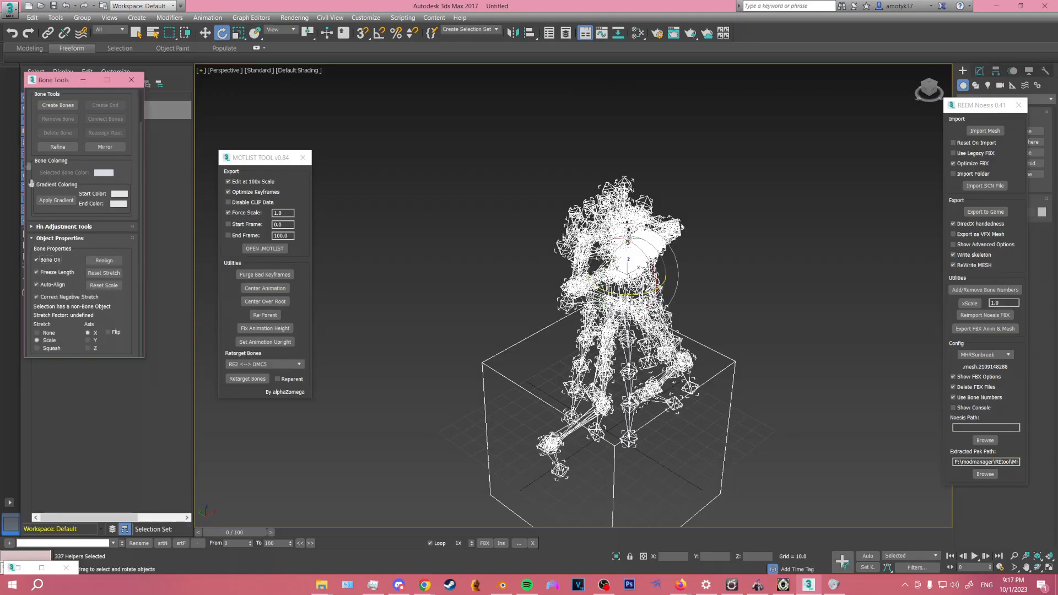
Export the scene as an FBX named "moonrise dance scaled" in the animation tutorial folder using the default FBX export options.
click(12, 11)
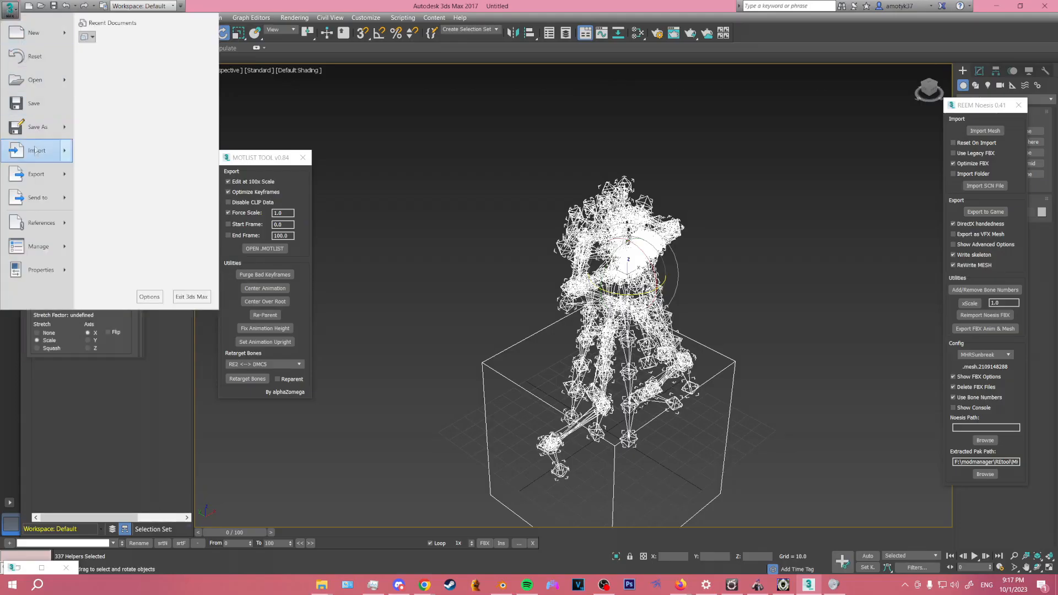
click(36, 174)
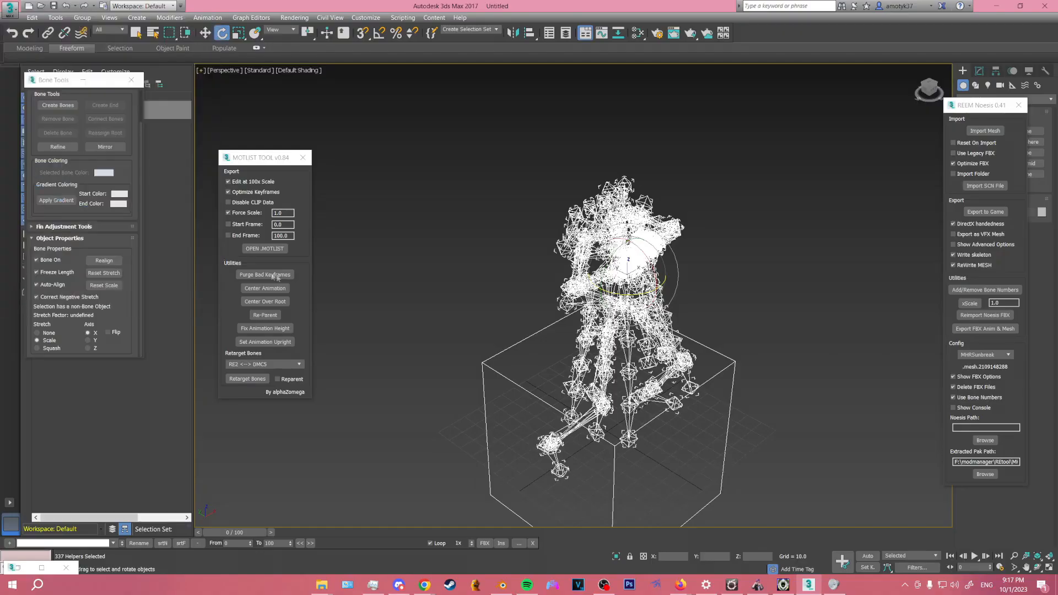
click(121, 23)
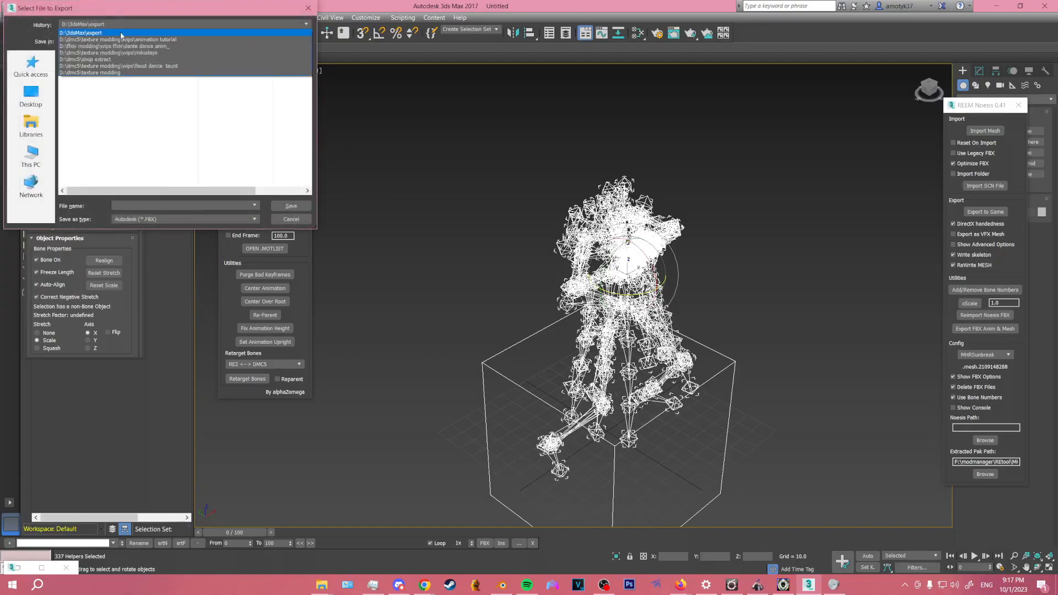
click(121, 37)
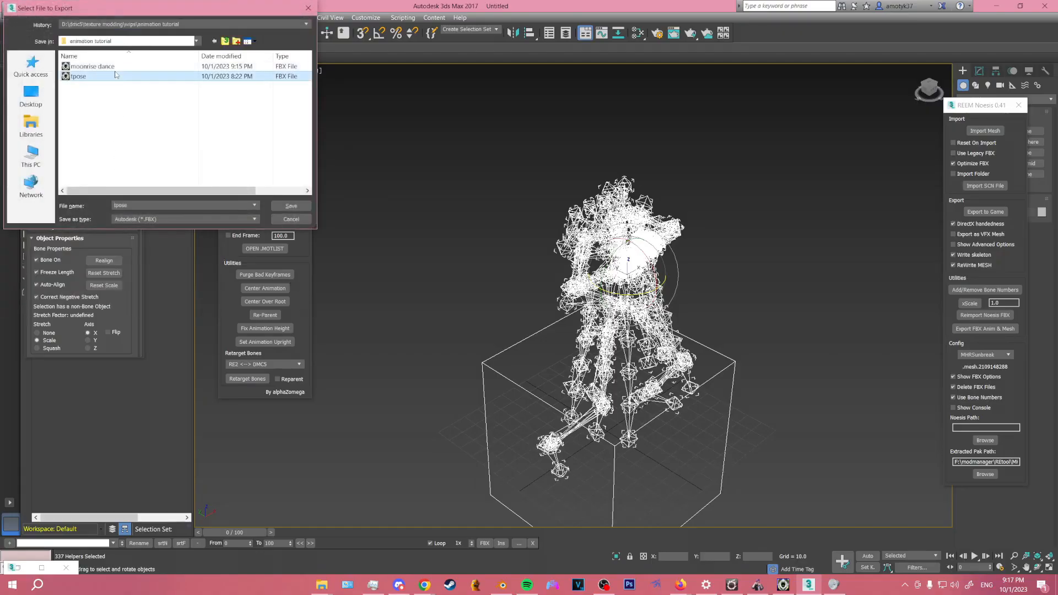
click(93, 66)
click(153, 205)
key(BackSpace)
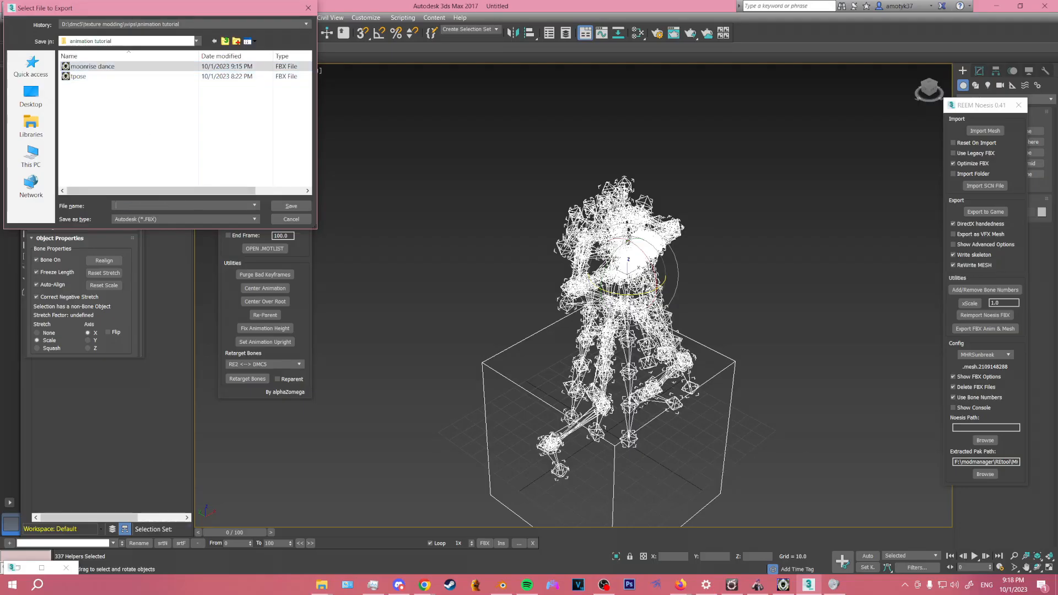
text(moonrise dance scaled)
key(Return)
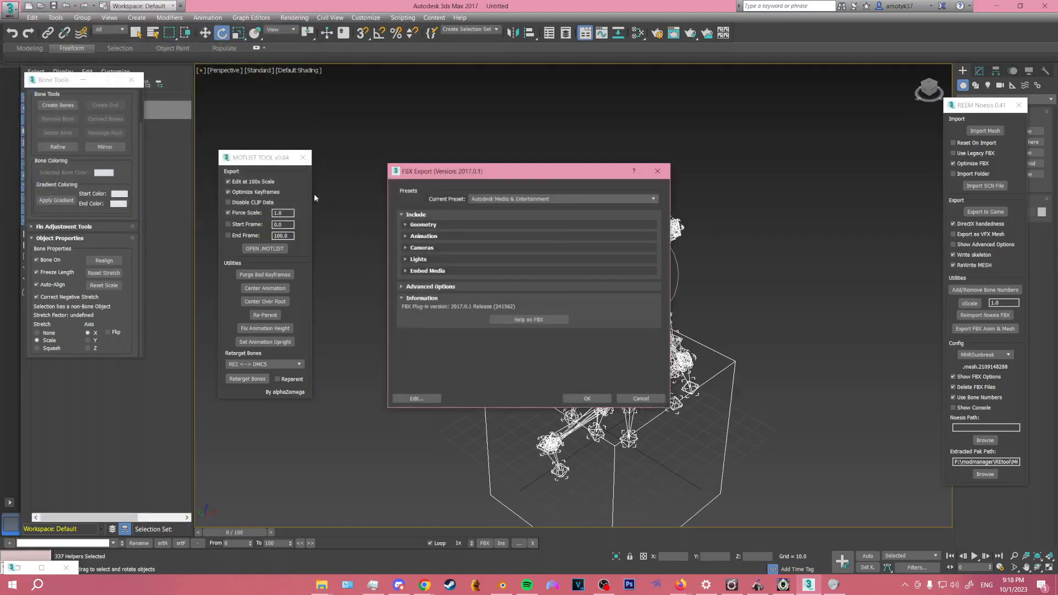
click(587, 398)
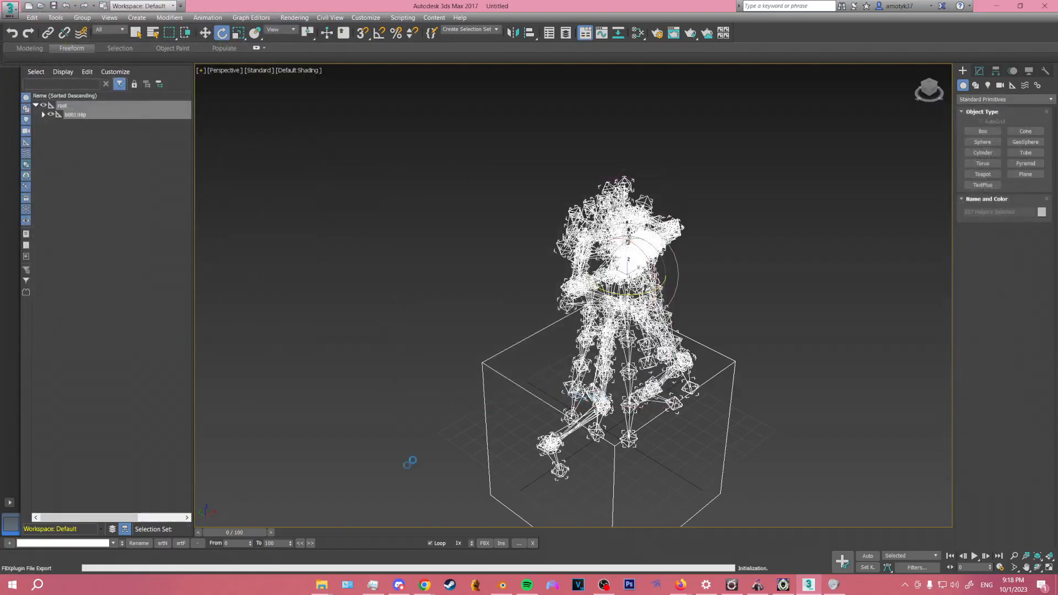
Start a fresh empty scene, discarding the unsaved changes.
click(41, 6)
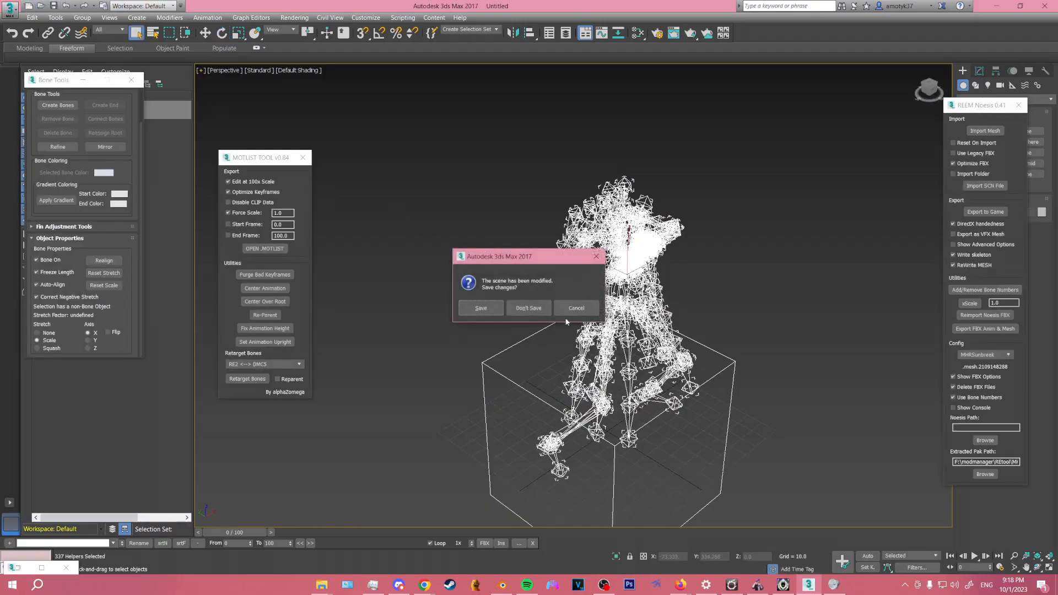
click(529, 308)
click(515, 321)
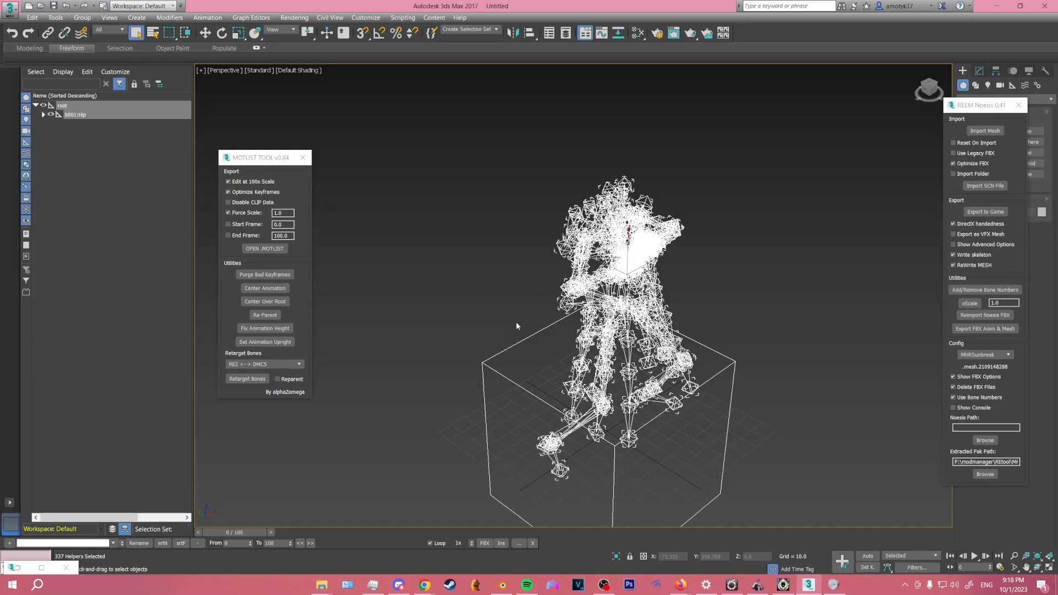
Set the REEM Noesis tool's Noesis path to Noesis64 in D:\dmc5\texture modding\noesis, with all file types shown.
click(985, 441)
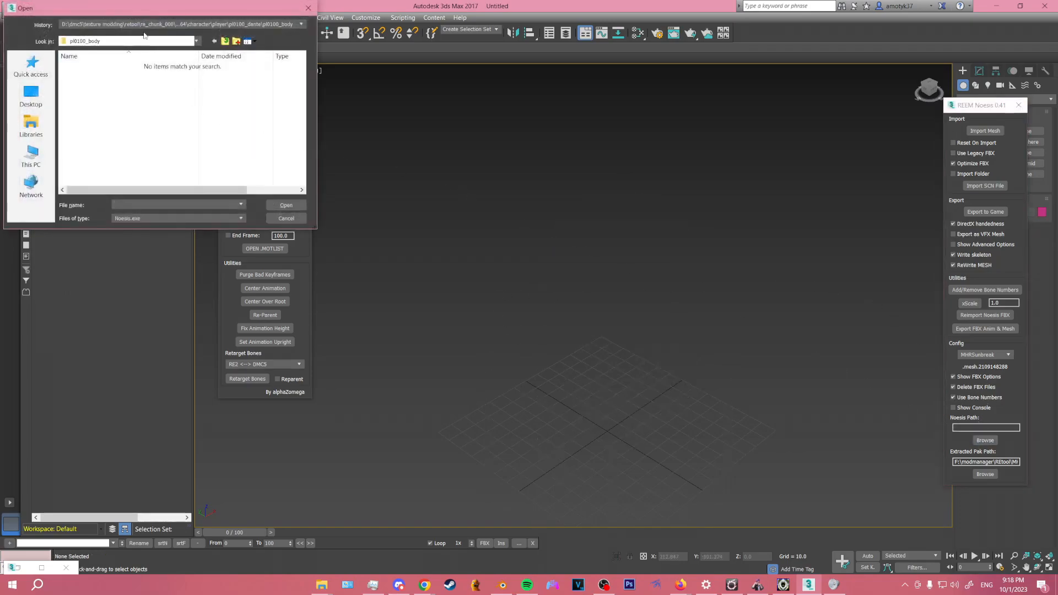
click(144, 24)
click(141, 37)
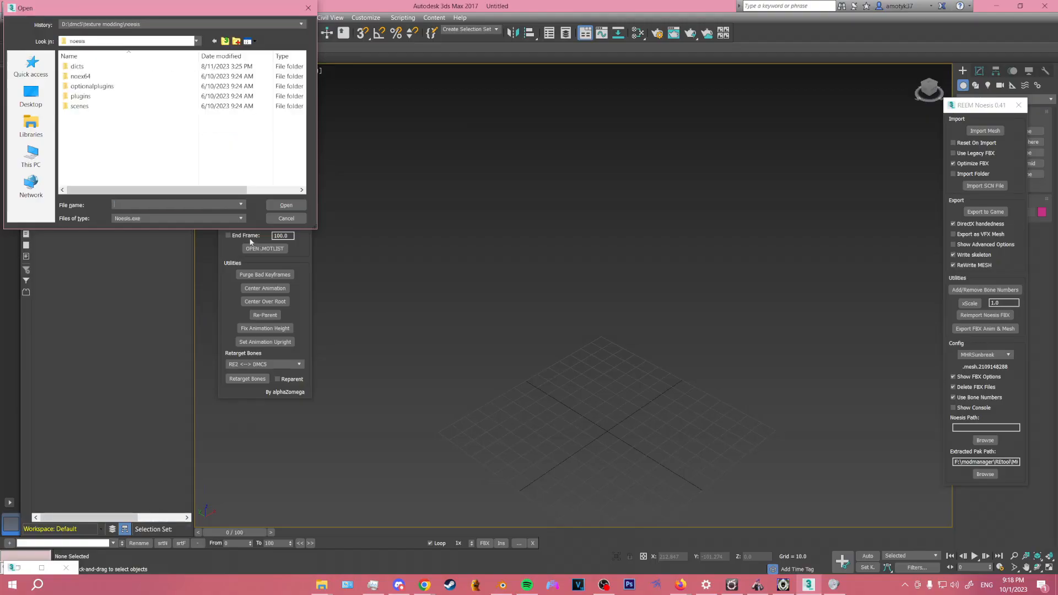
click(202, 219)
click(118, 233)
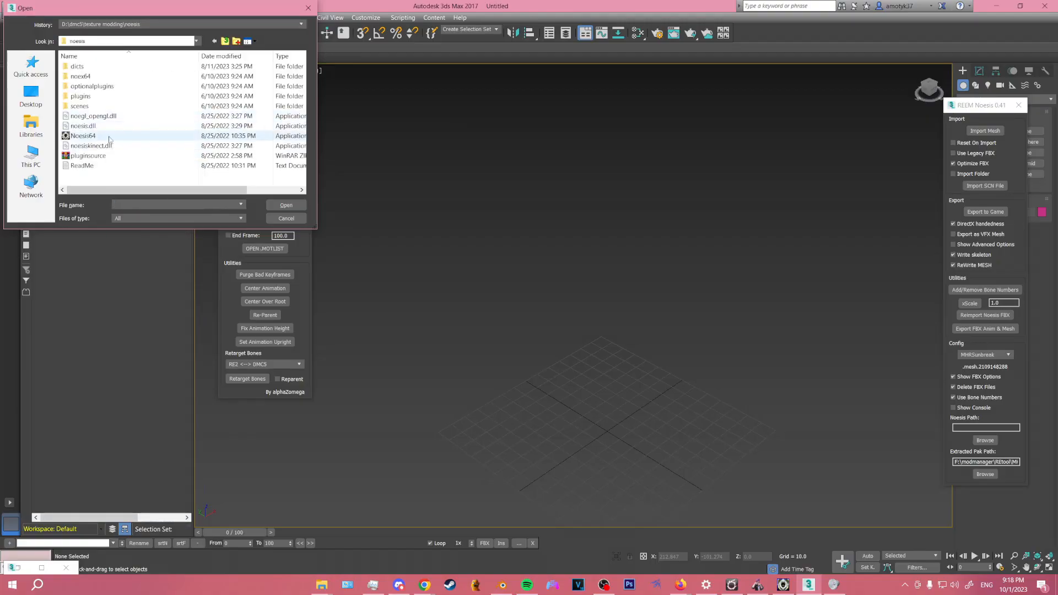
double_click(108, 138)
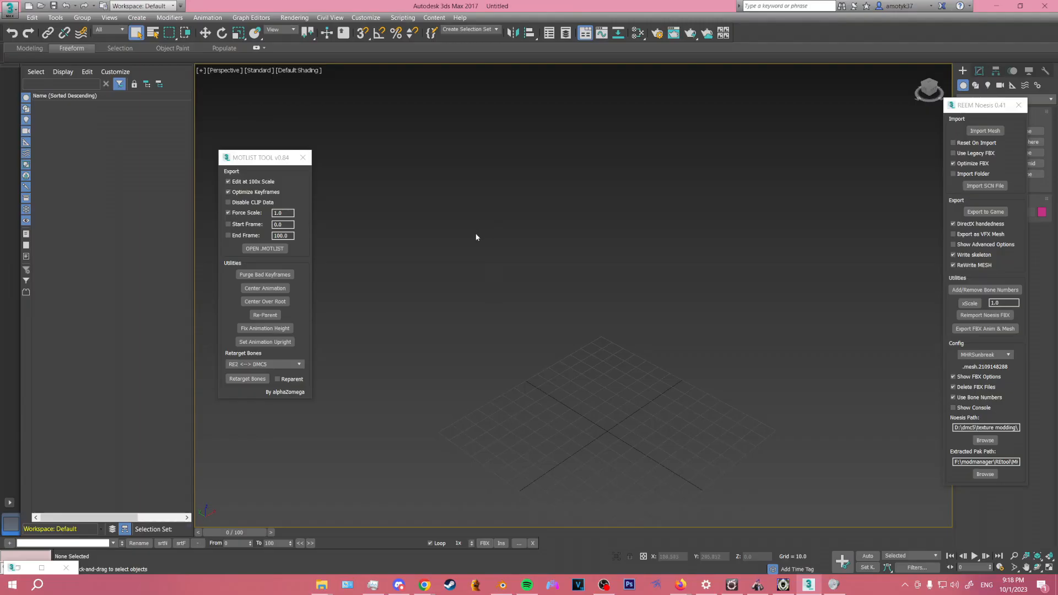
Import pl0100.mesh from the pl0100_body folder through the REEM Noesis tool, accepting the FBX import options.
click(985, 131)
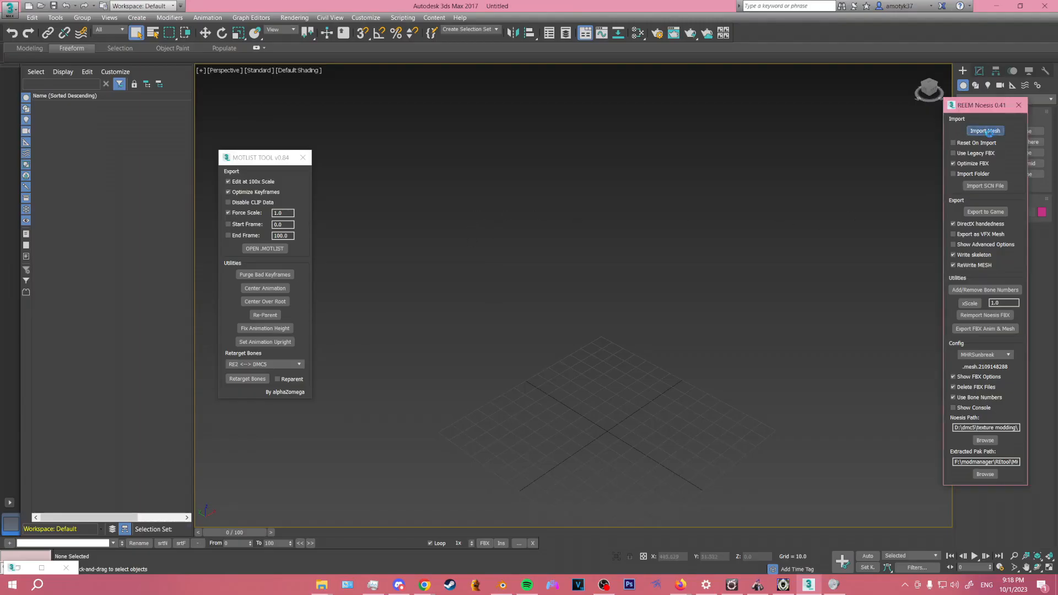
click(126, 25)
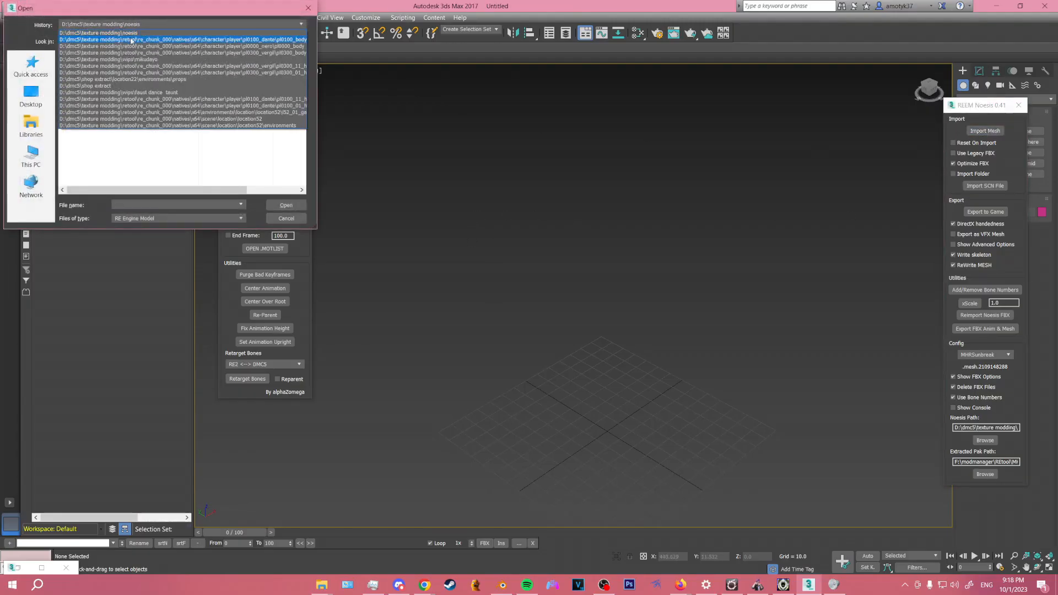
click(132, 40)
key(Return)
double_click(148, 66)
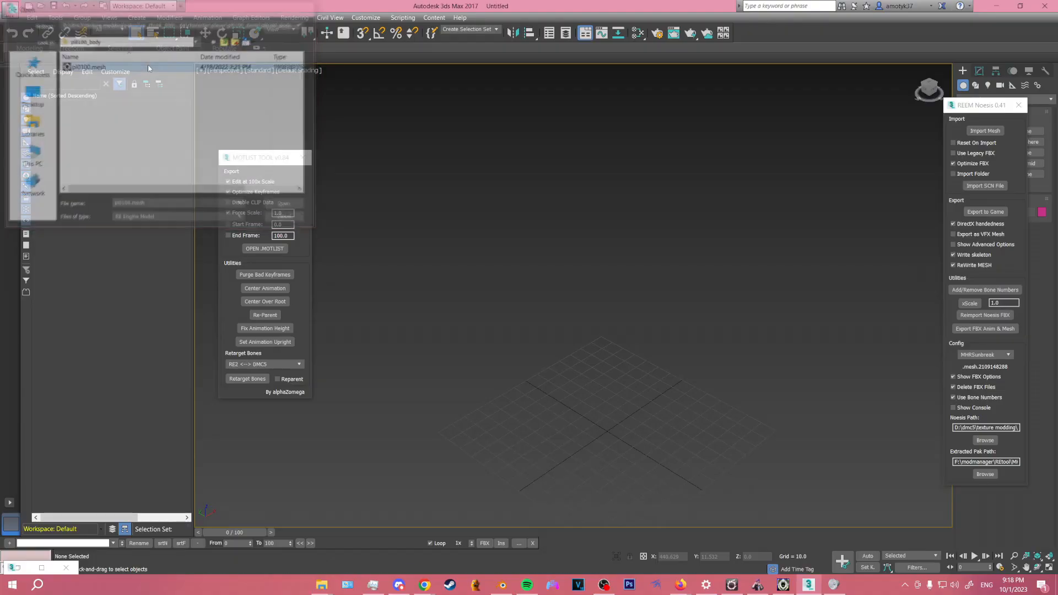
click(116, 342)
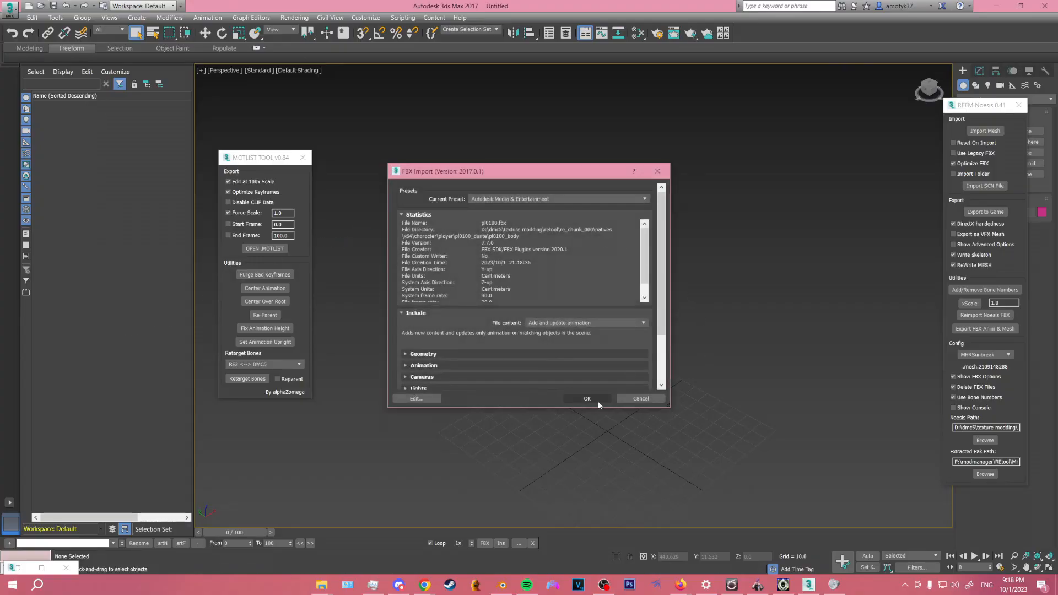
click(598, 401)
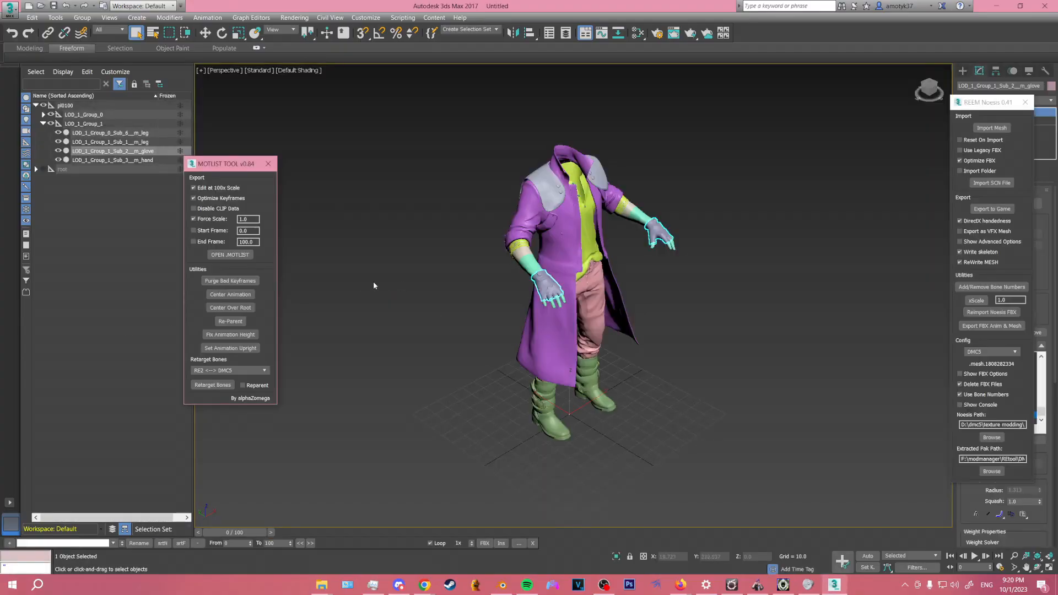
Import "moonrise dance scaled" FBX from the animation tutorial folder, adding and updating the animation on matching objects.
click(11, 12)
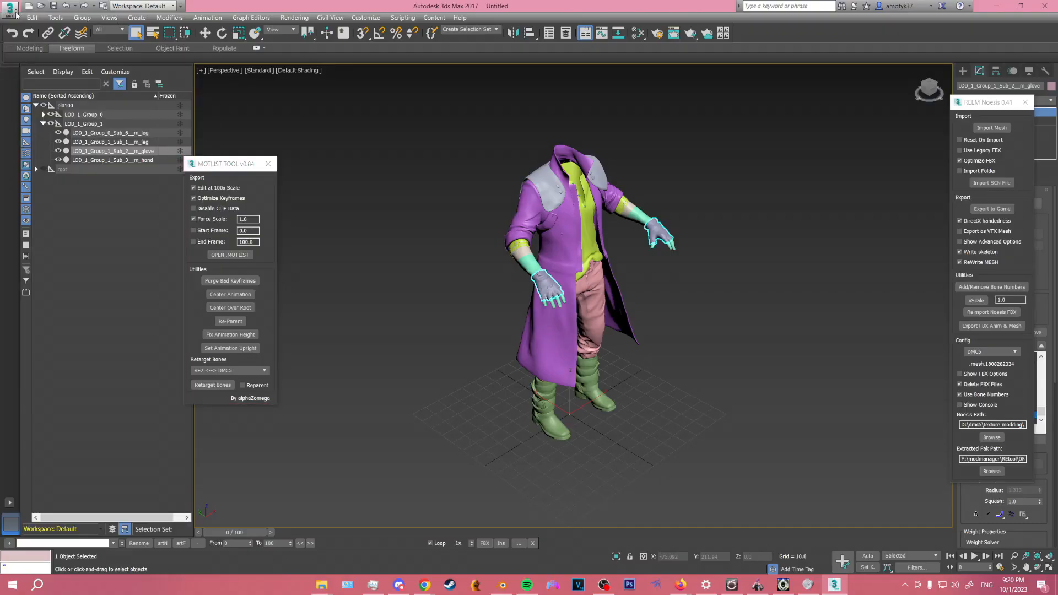
click(11, 12)
click(34, 146)
click(98, 25)
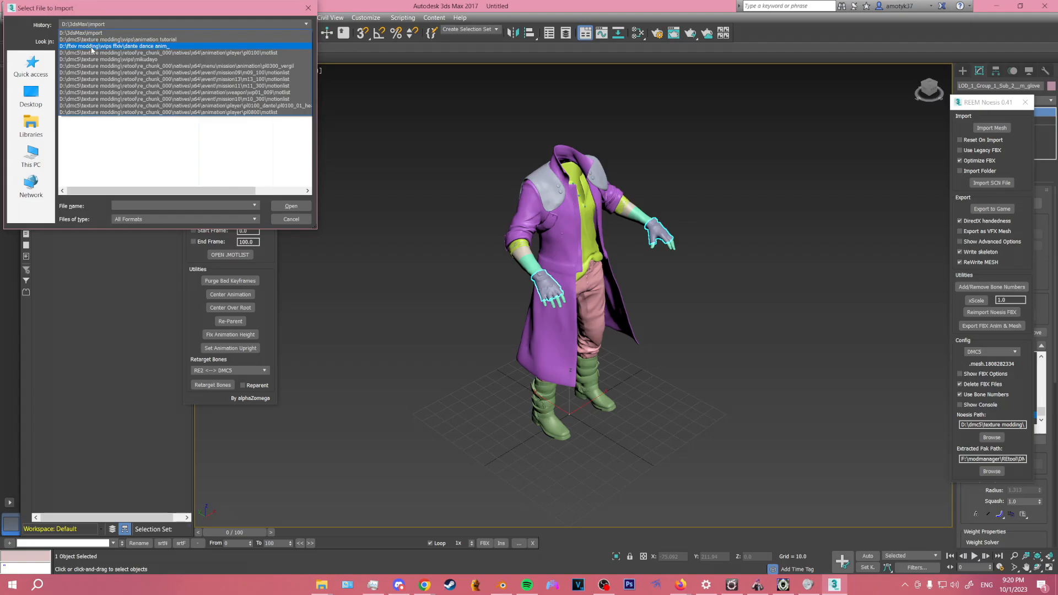
click(97, 44)
double_click(103, 70)
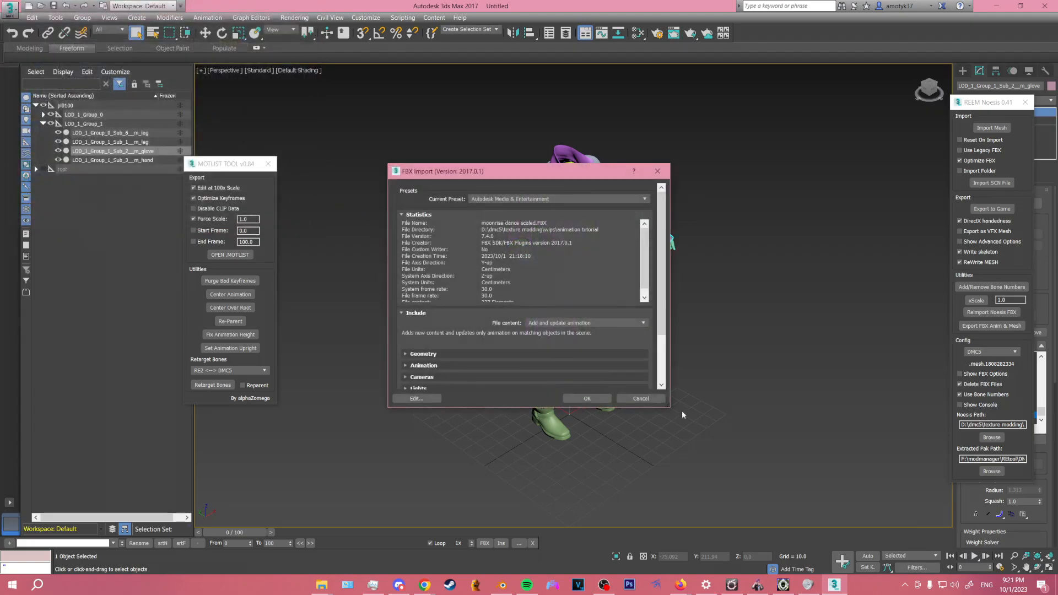
click(583, 401)
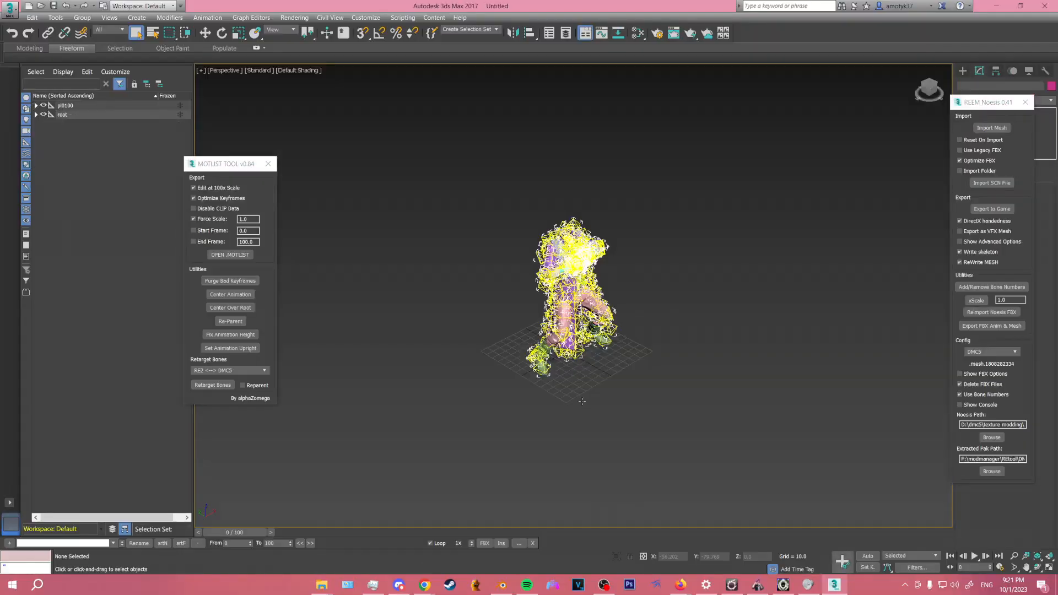
Scrub the timeline to preview the imported dance on the pl0100 mesh.
scroll(520, 335, up, 5)
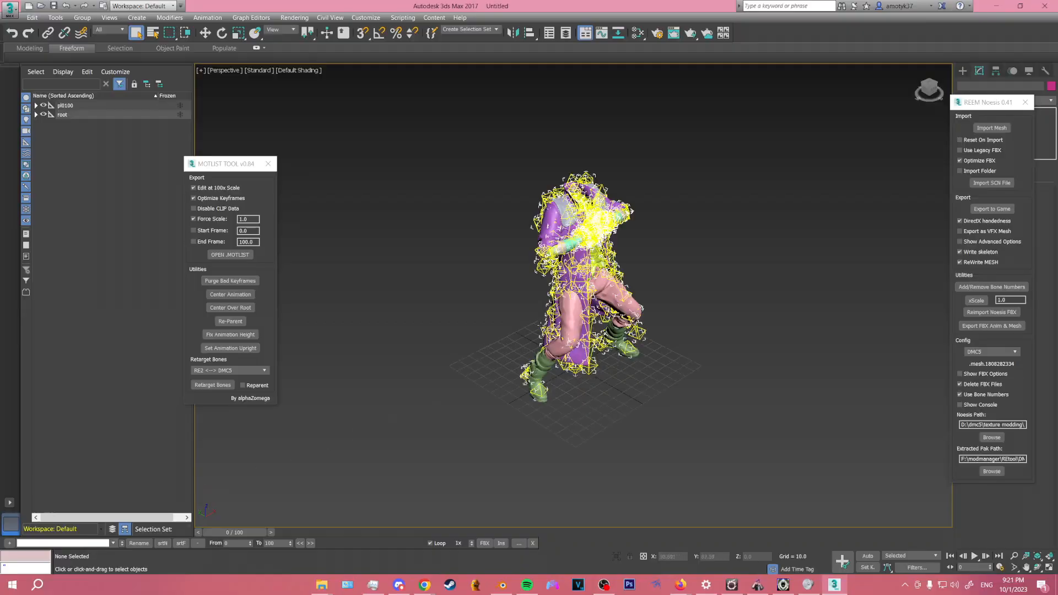
scroll(452, 366, down, 2)
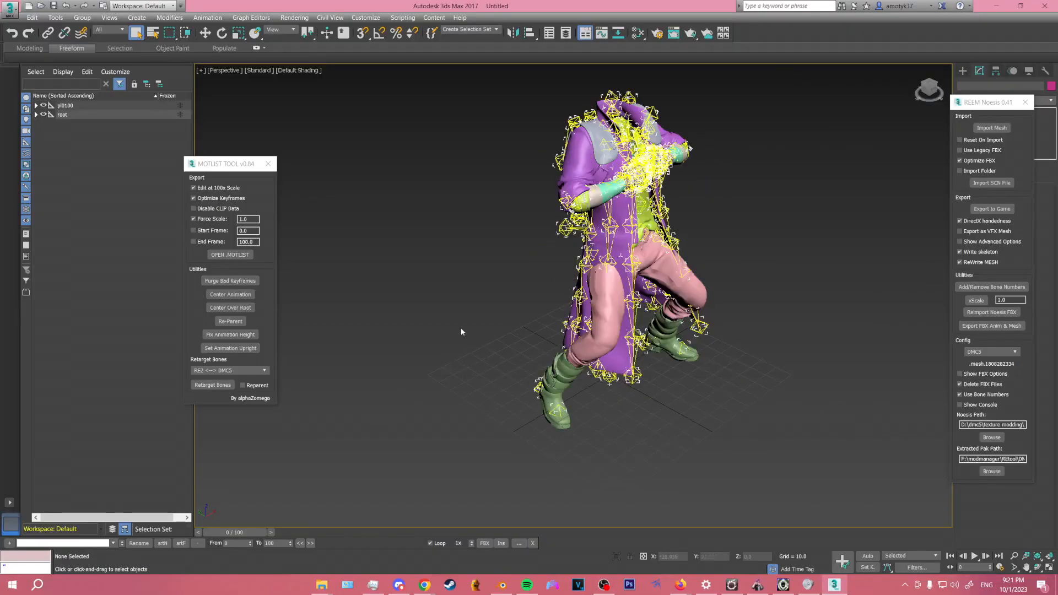
middle_drag(484, 295, 396, 339)
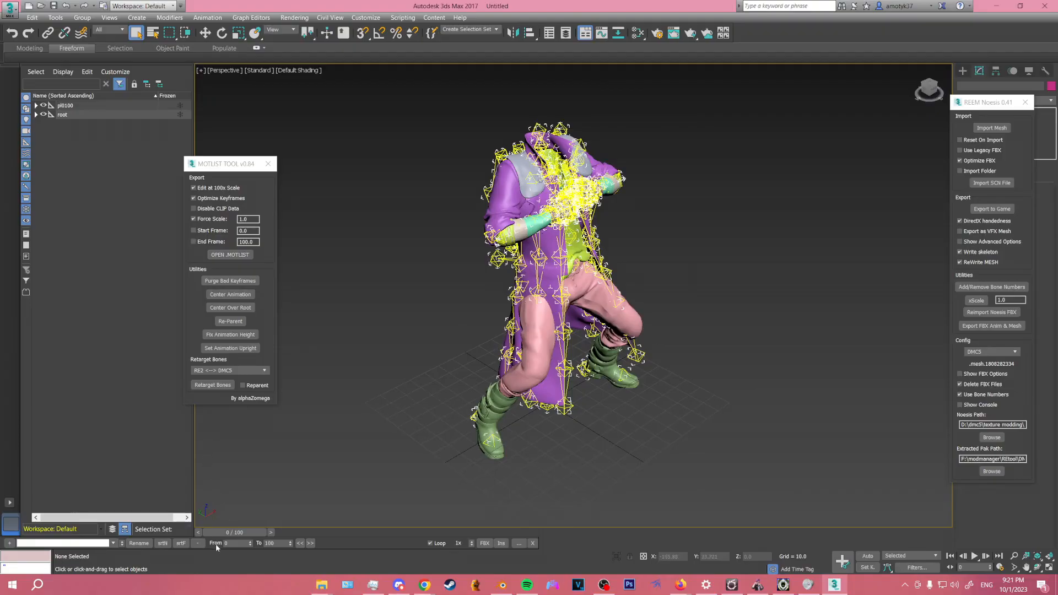
drag(243, 532, 601, 533)
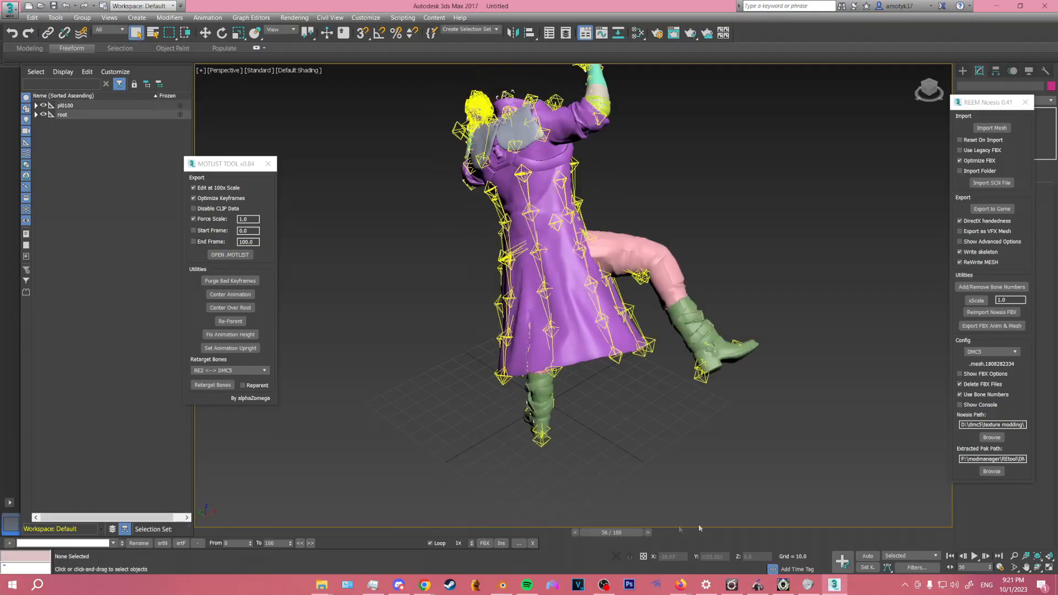
Set the scene's time configuration to a custom frame rate of 60 FPS.
click(1000, 567)
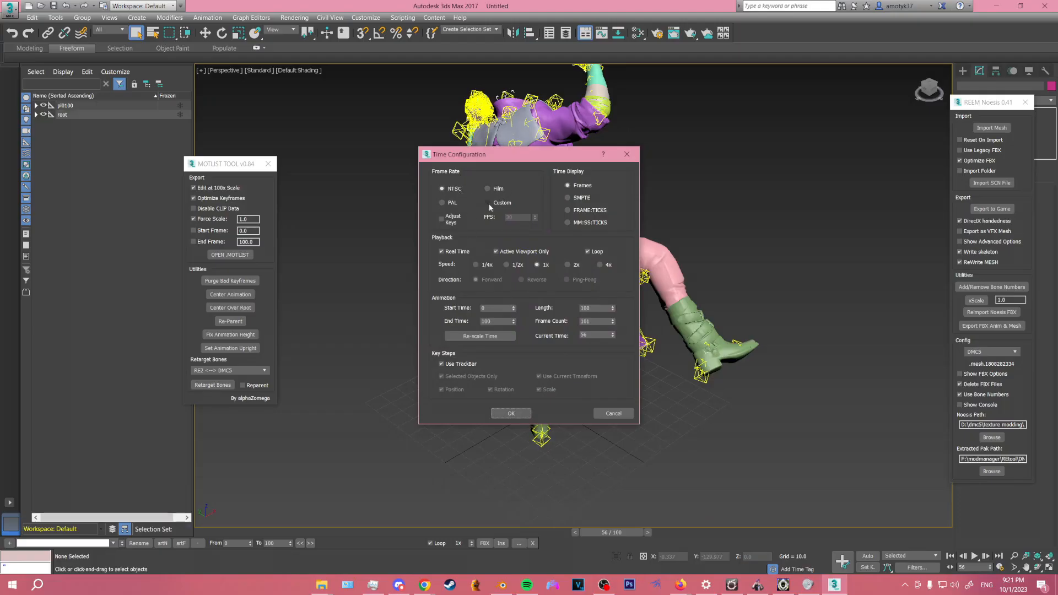
click(488, 203)
click(524, 217)
text(60)
click(507, 414)
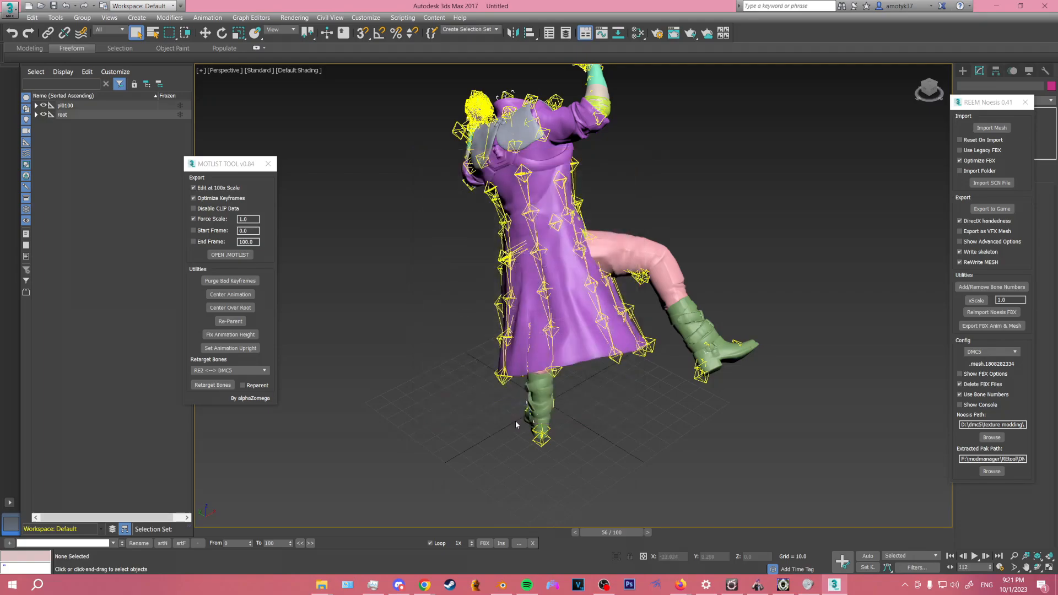
Extend the timeline's end frame to 500 and scrub towards the end of the dance.
click(275, 544)
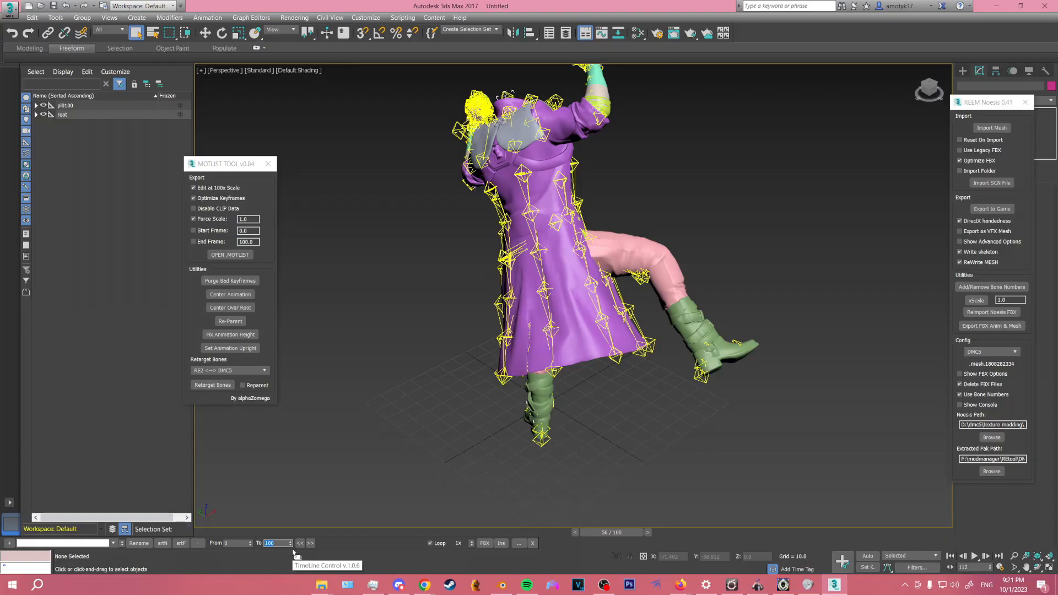
text(5)
key(Return)
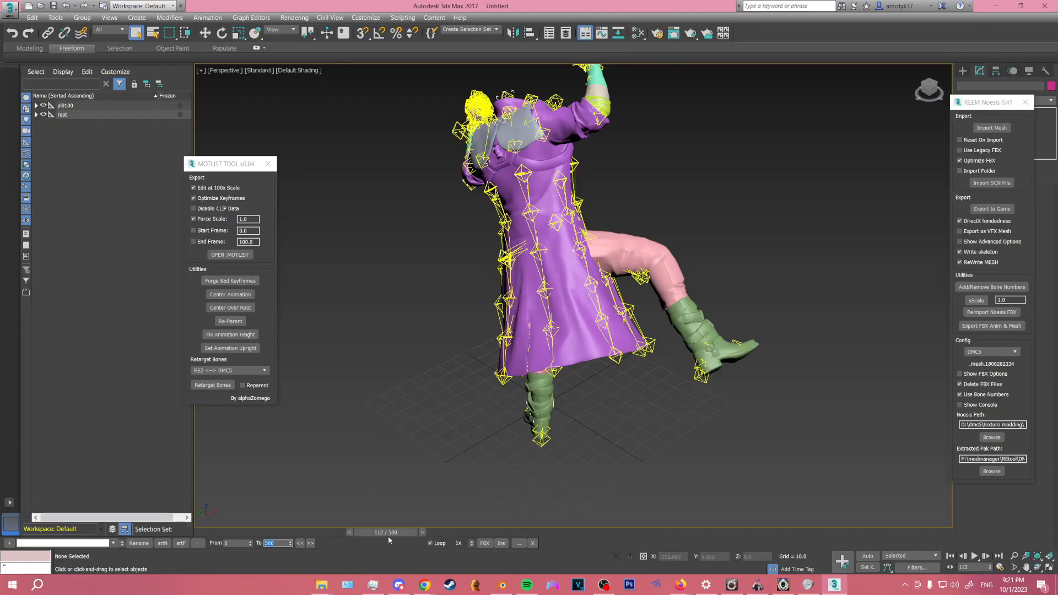
drag(396, 533, 851, 505)
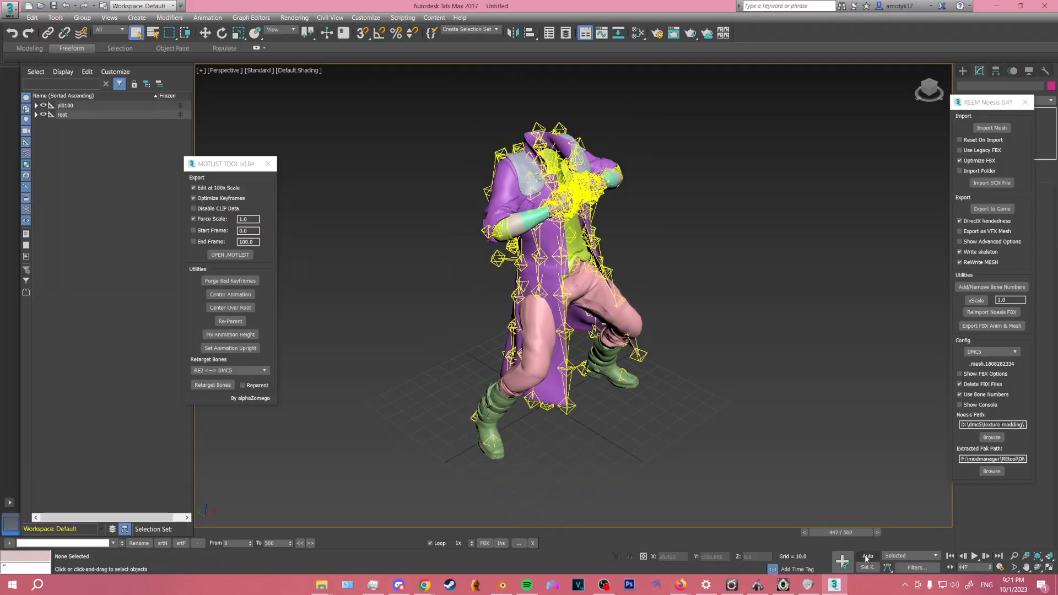
Step through frames to find where the dance ends and set the timeline range from 1 to 448.
key(period)
key(period)
key(period)
key(comma)
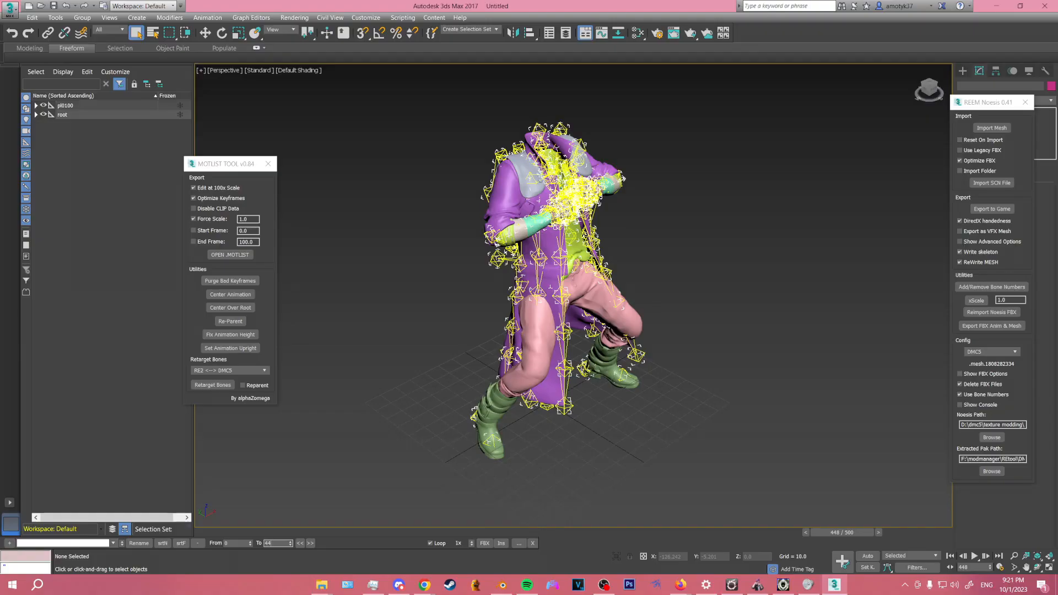
click(239, 543)
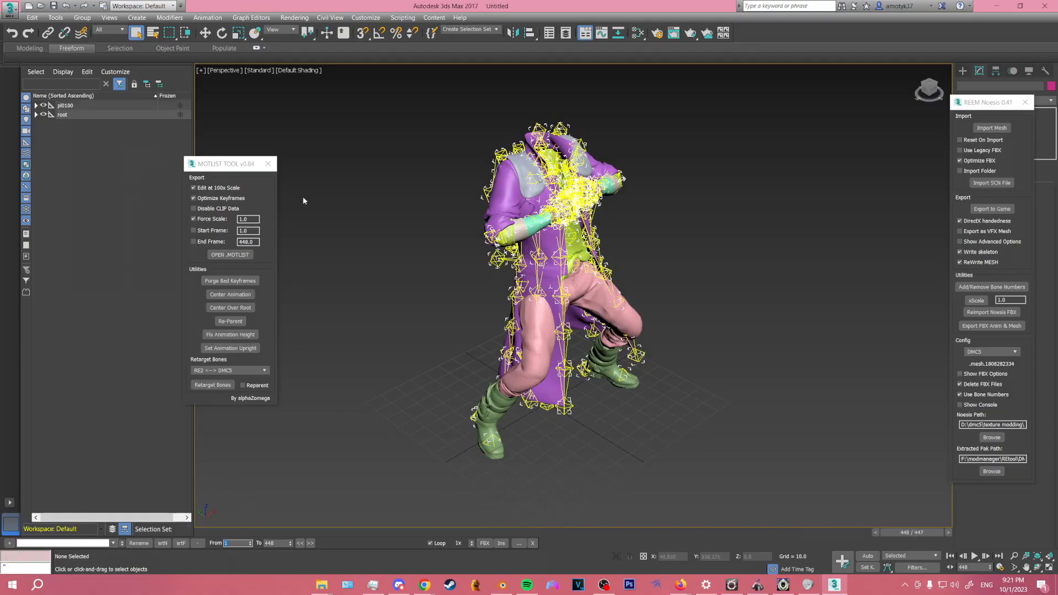
Select the m_coat mesh in LOD_1_Group_0 and remove the bone numbers with the REEM Noesis tool.
click(35, 106)
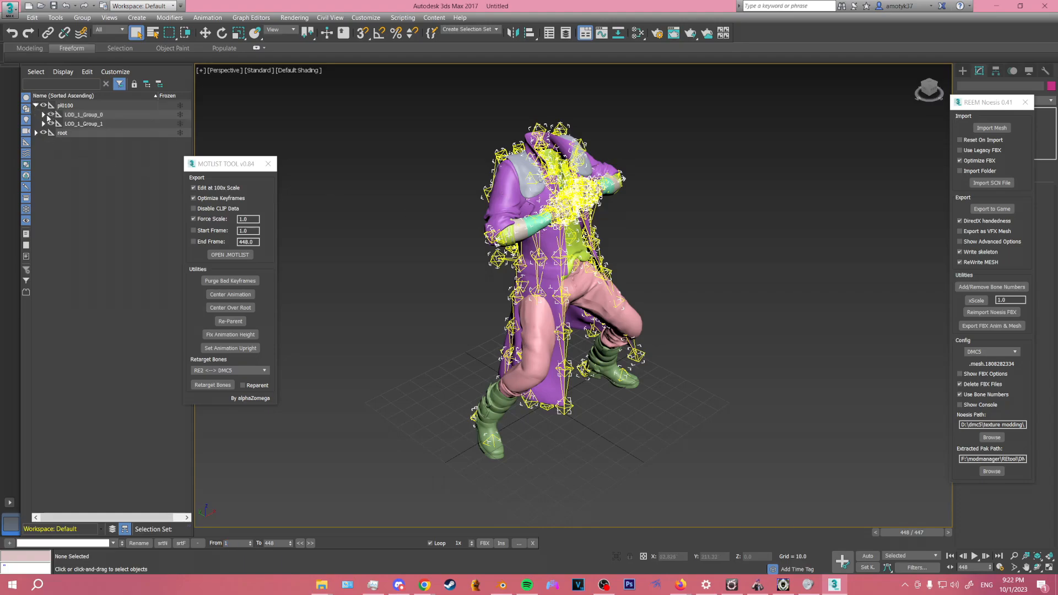
click(43, 114)
click(77, 124)
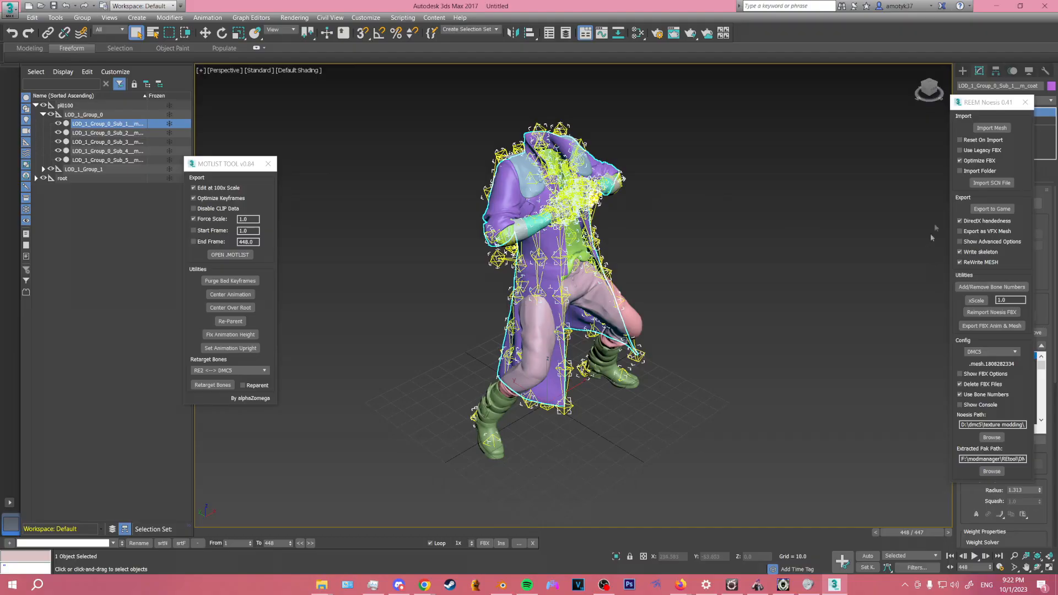
click(986, 288)
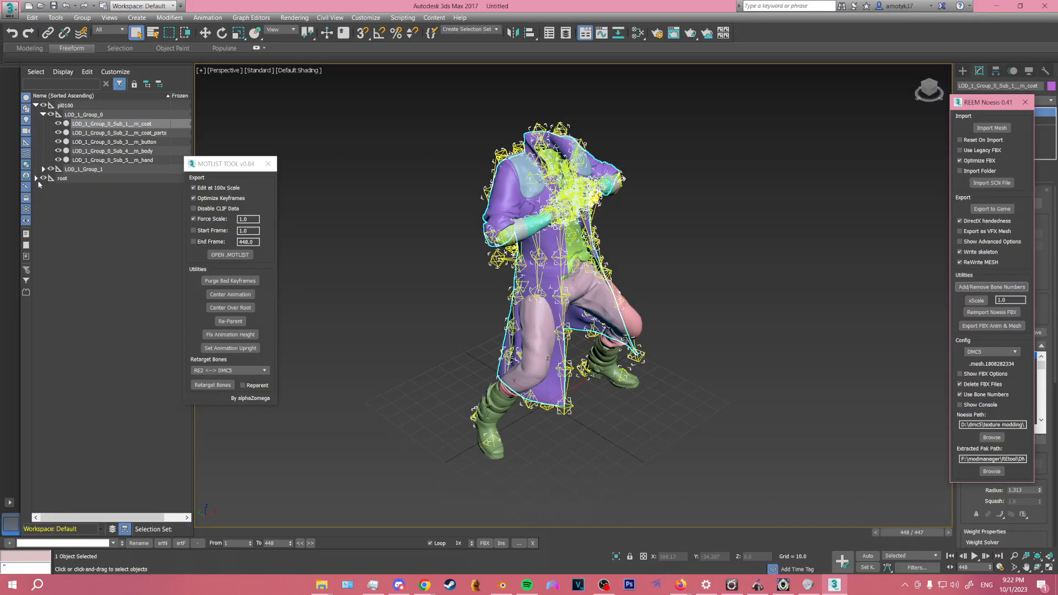
Hide the WaistCloth_start bone under Hip together with all its child bones.
click(36, 178)
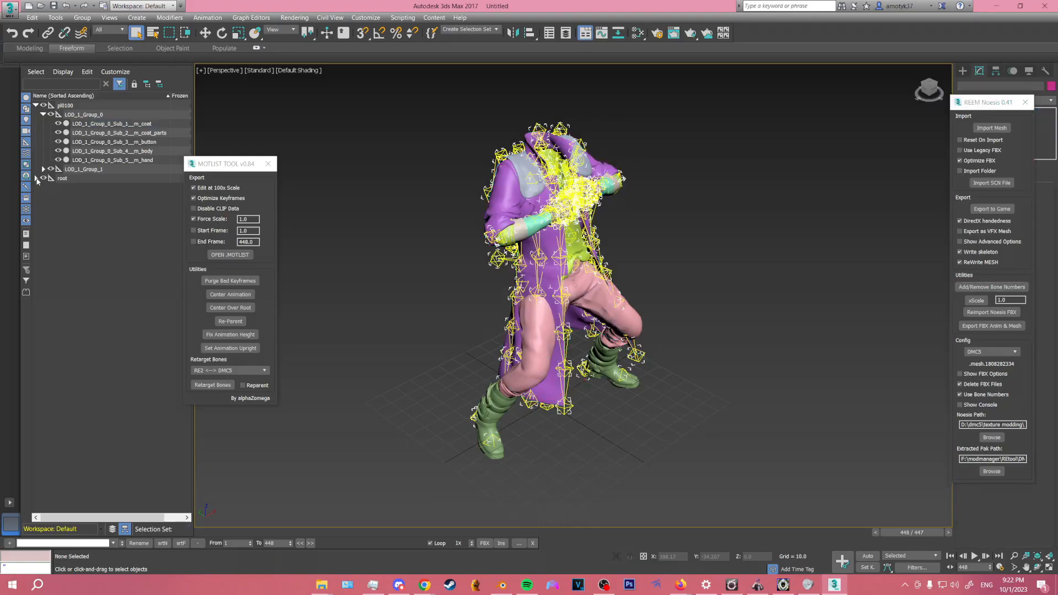
drag(82, 198, 78, 207)
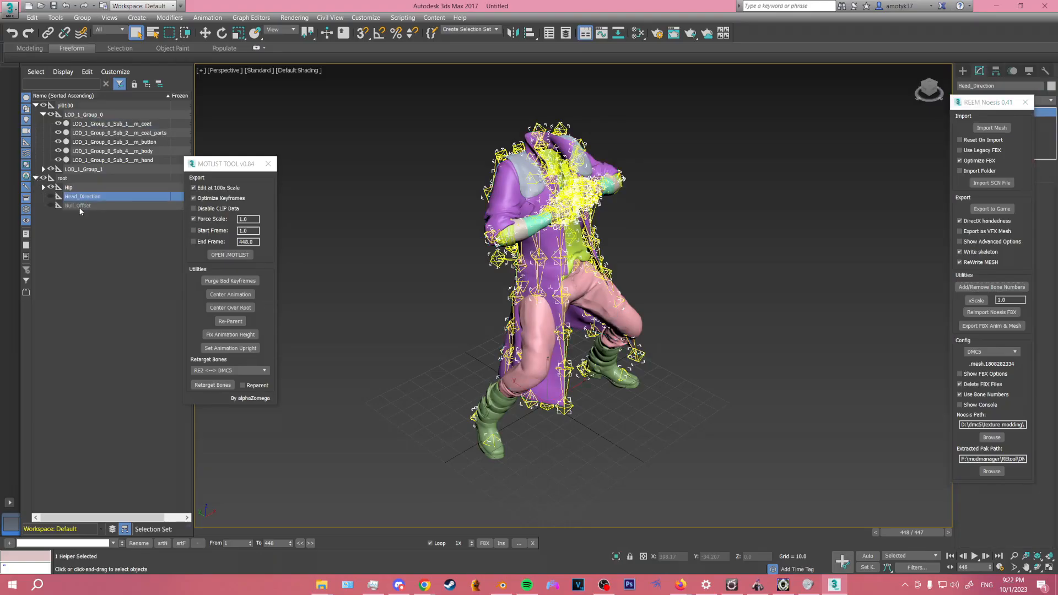
click(42, 187)
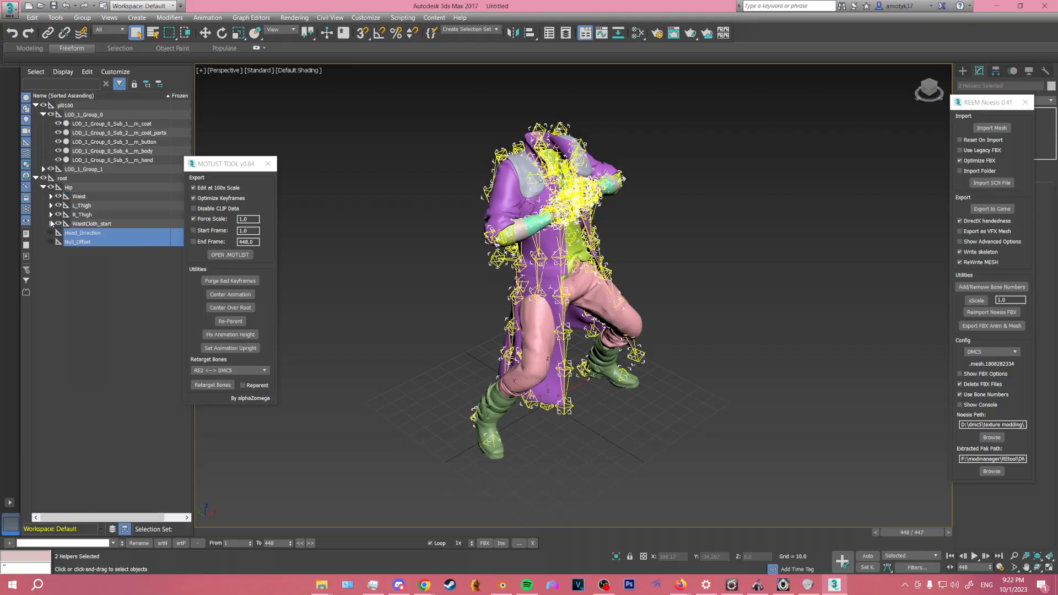
click(50, 224)
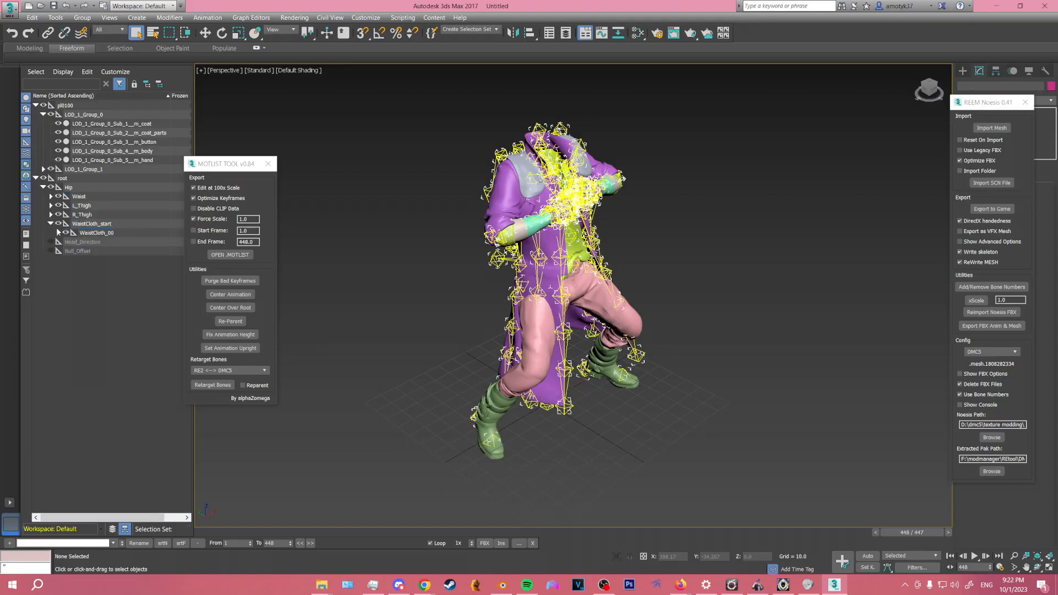
right_click(97, 223)
click(110, 234)
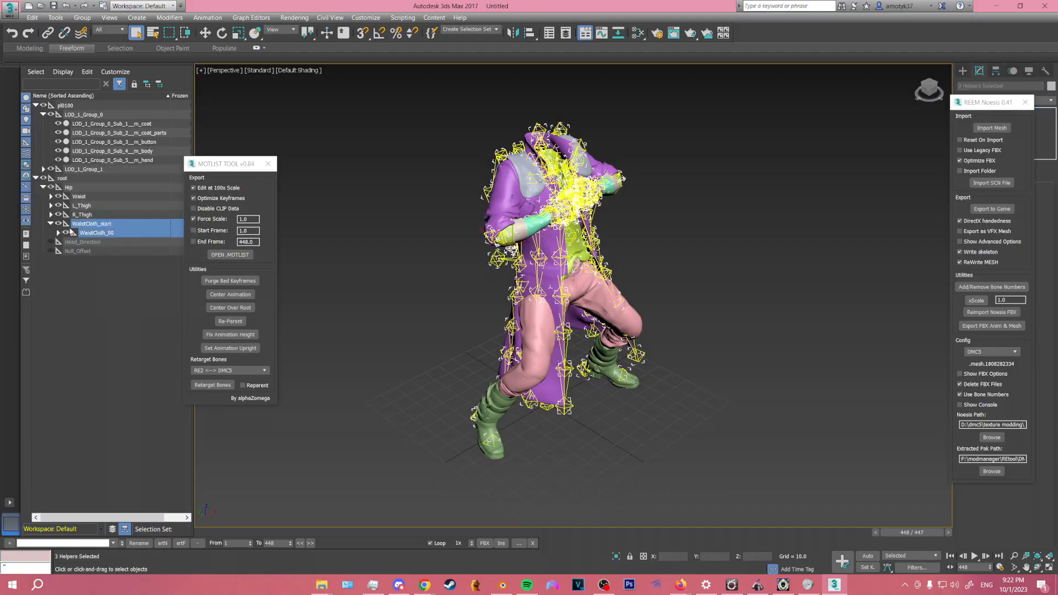
click(58, 224)
click(50, 224)
Hide the StomatchCloth_start bone under Stomach together with its child bones.
click(50, 197)
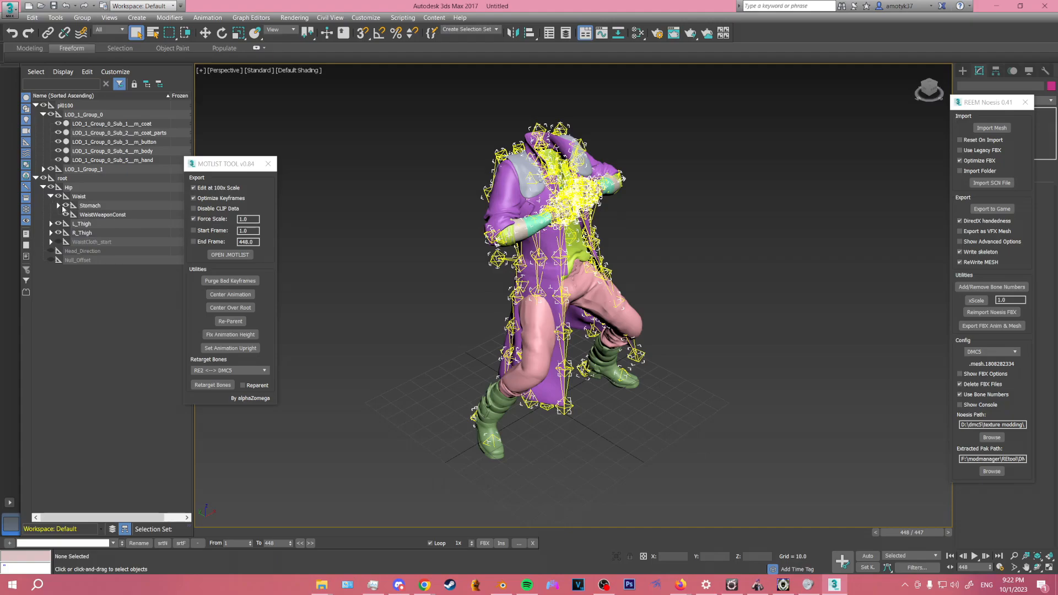
click(57, 206)
click(103, 223)
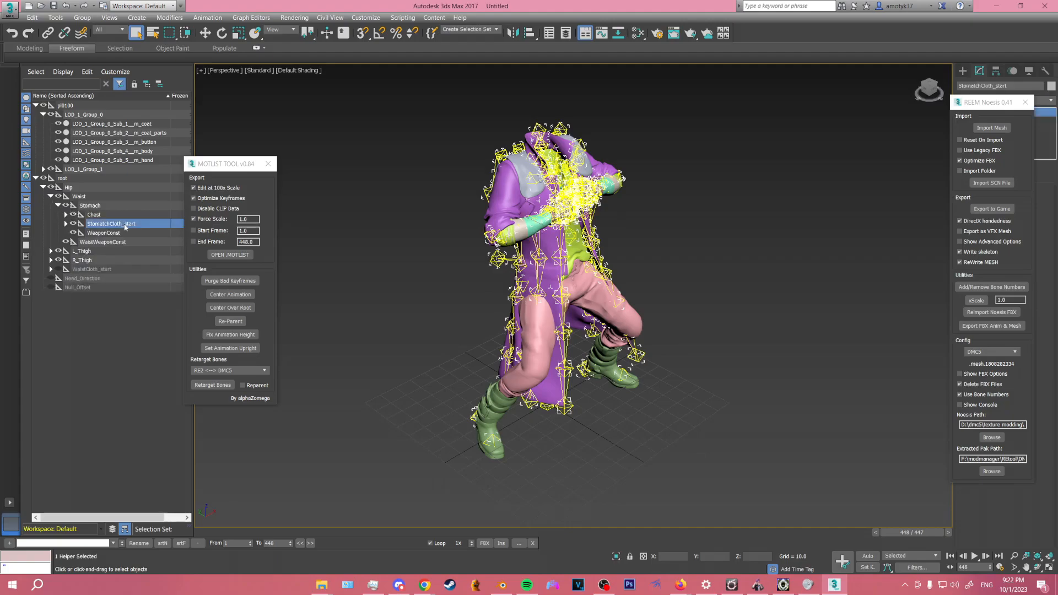
right_click(120, 223)
click(142, 233)
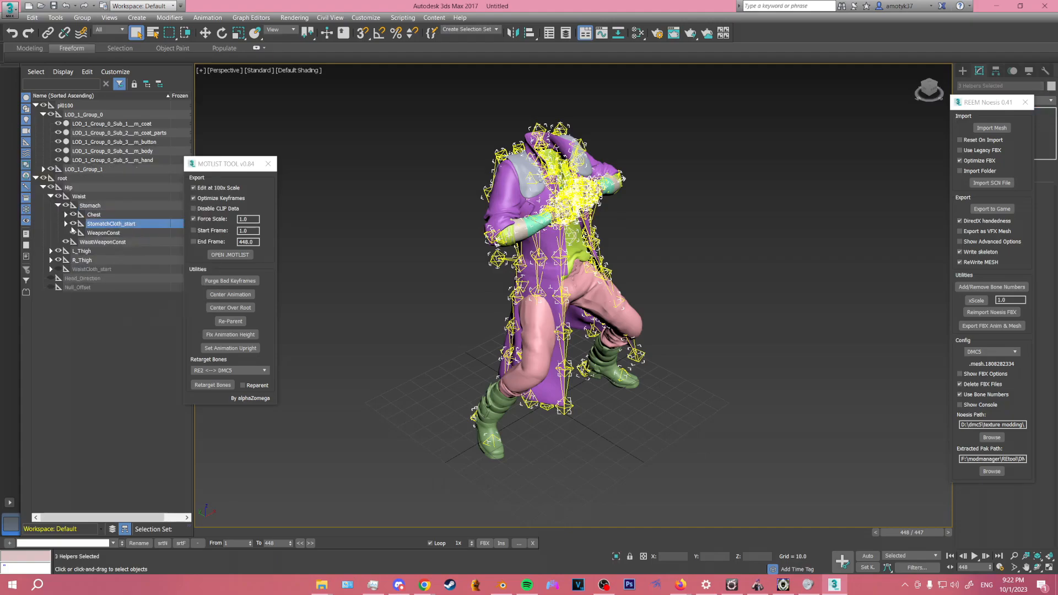
Hide the two collar cloth bones and the CoatCloth_00_start to CoatCloth_07_start chains under Chest, including their children.
click(66, 215)
click(106, 251)
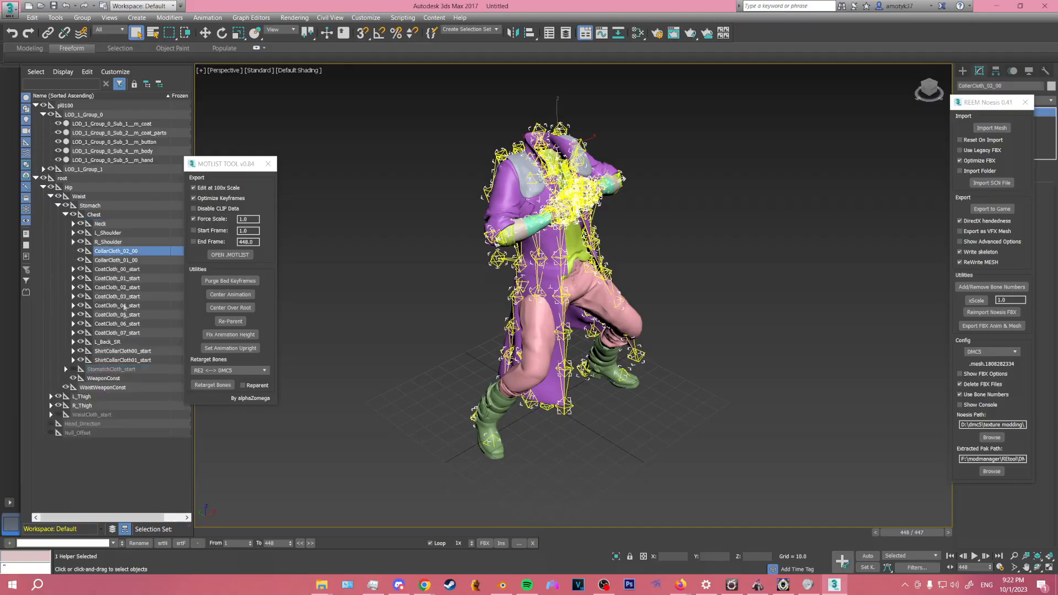
shift+click(118, 333)
right_click(115, 319)
click(132, 332)
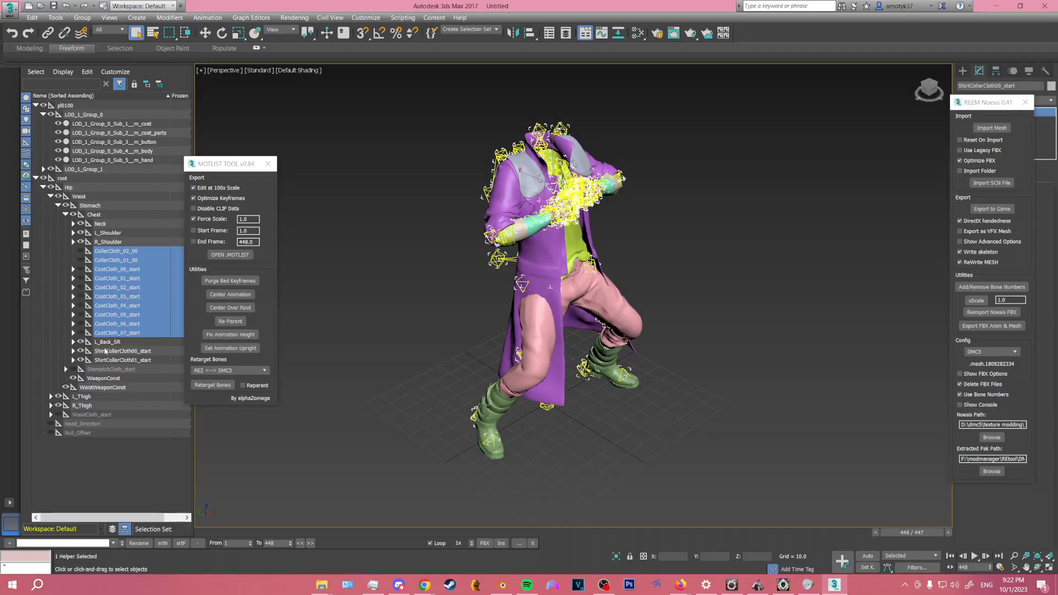
Hide both shirt collar cloth start bones under Chest, 00 and 01, along with their children.
click(110, 351)
shift+click(110, 360)
right_click(110, 360)
click(118, 368)
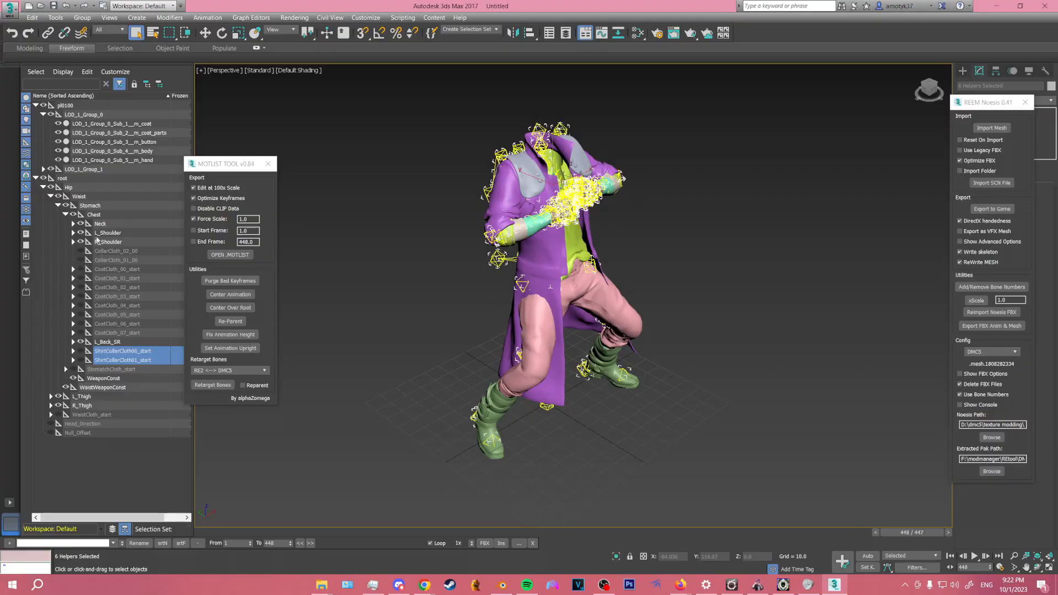
Hide the CoatCoverCloth start bones and their children under R_Shoulder (00 and 01) and L_Shoulder (02 and 03).
click(73, 241)
click(120, 252)
ctrl+click(122, 261)
right_click(122, 261)
click(130, 268)
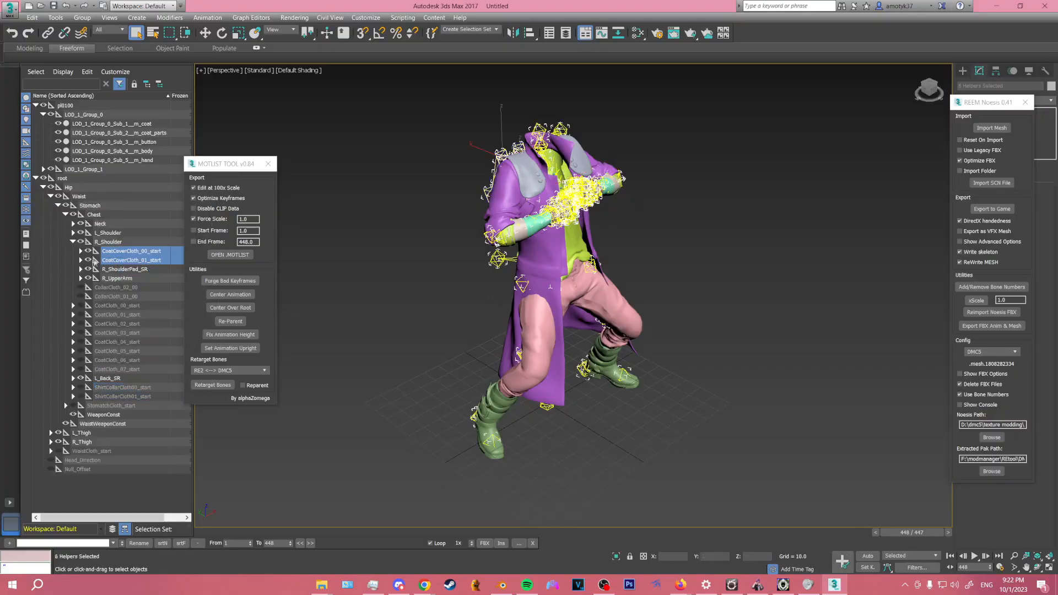
click(73, 242)
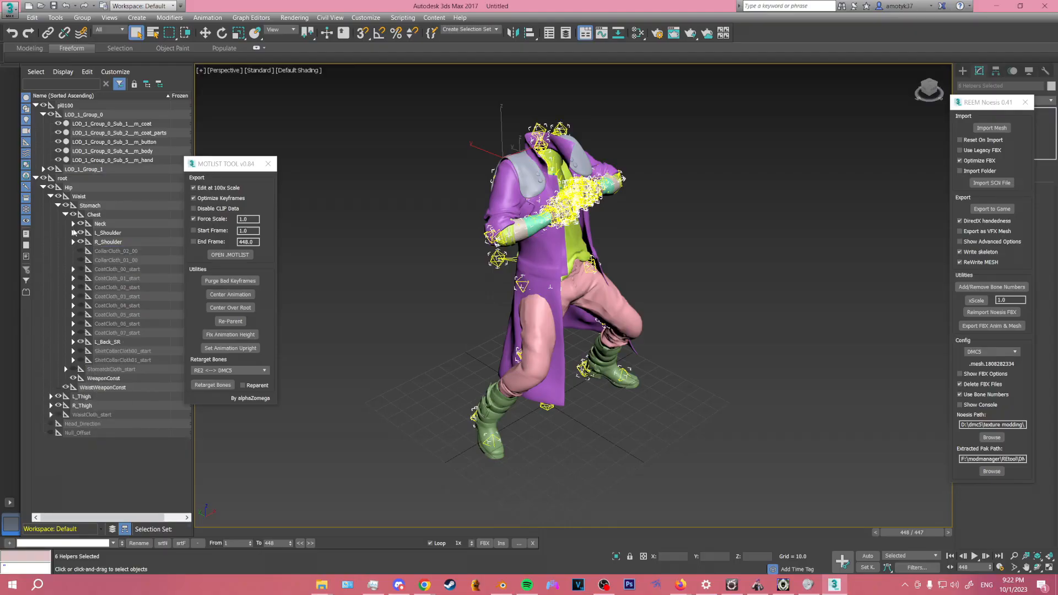
click(74, 233)
click(124, 243)
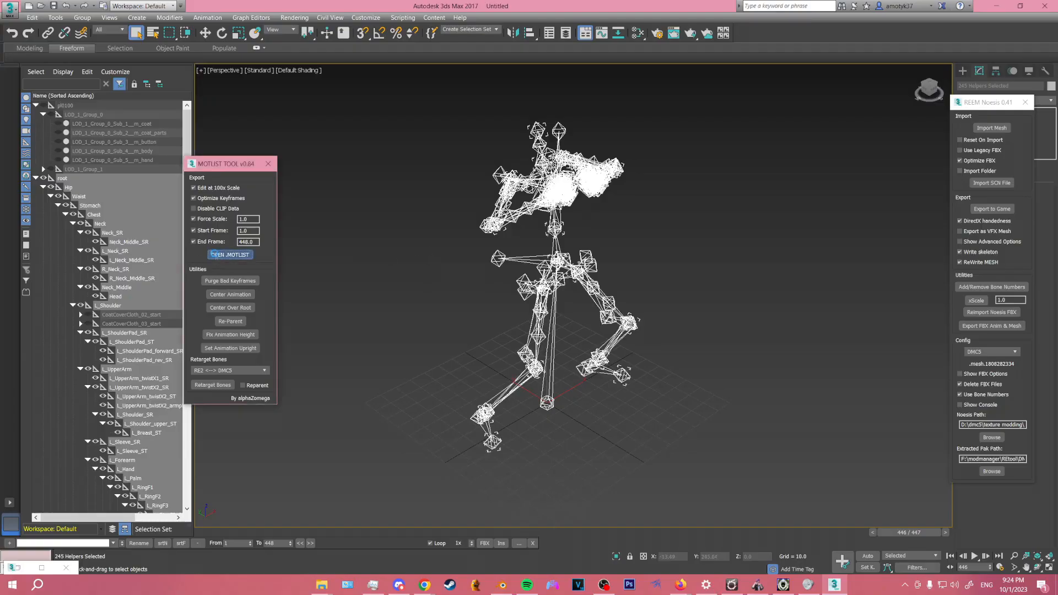
Open pl0100_special.motlist from the animation tutorial folder in the MOTLIST tool and choose animation 21, pl0100_Provoke_10, as the target.
click(215, 255)
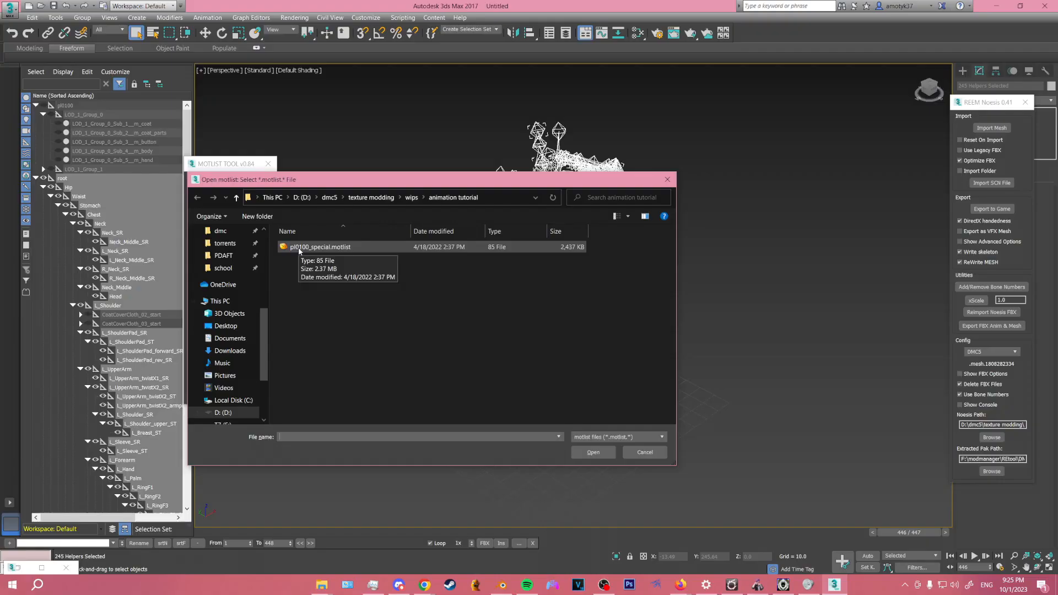
double_click(298, 248)
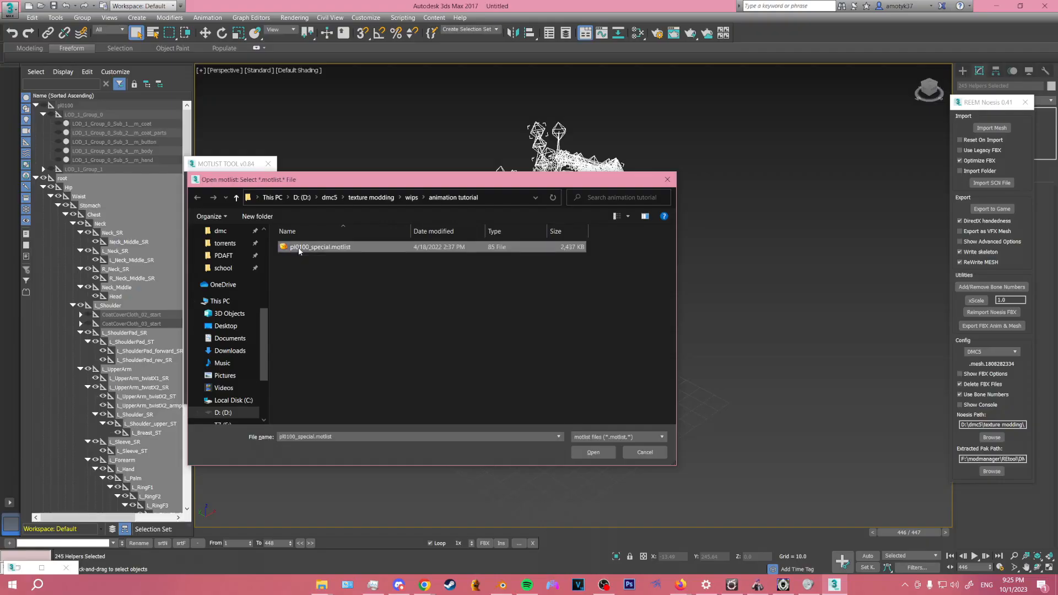
click(487, 257)
scroll(485, 297, down, 4)
scroll(485, 299, down, 3)
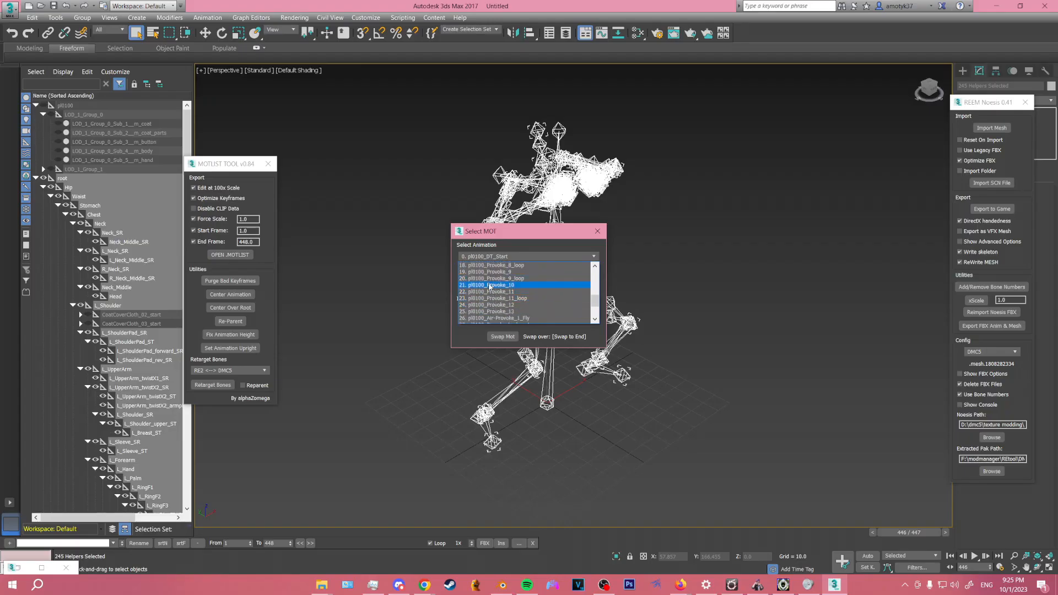
click(490, 286)
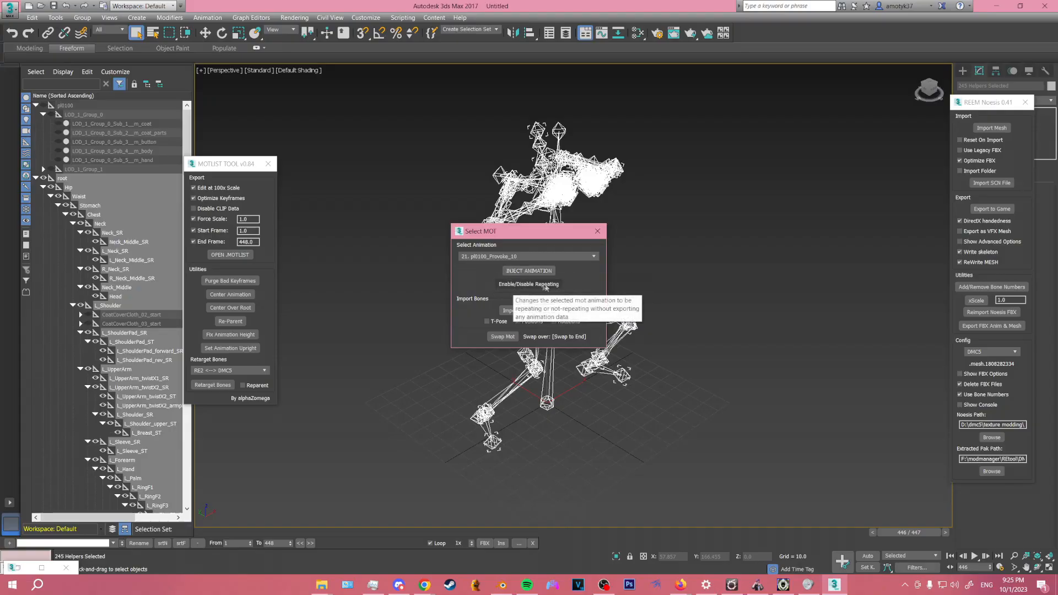
Toggle the repeating setting of pl0100_Provoke_10 and inject the dance animation into it.
click(513, 287)
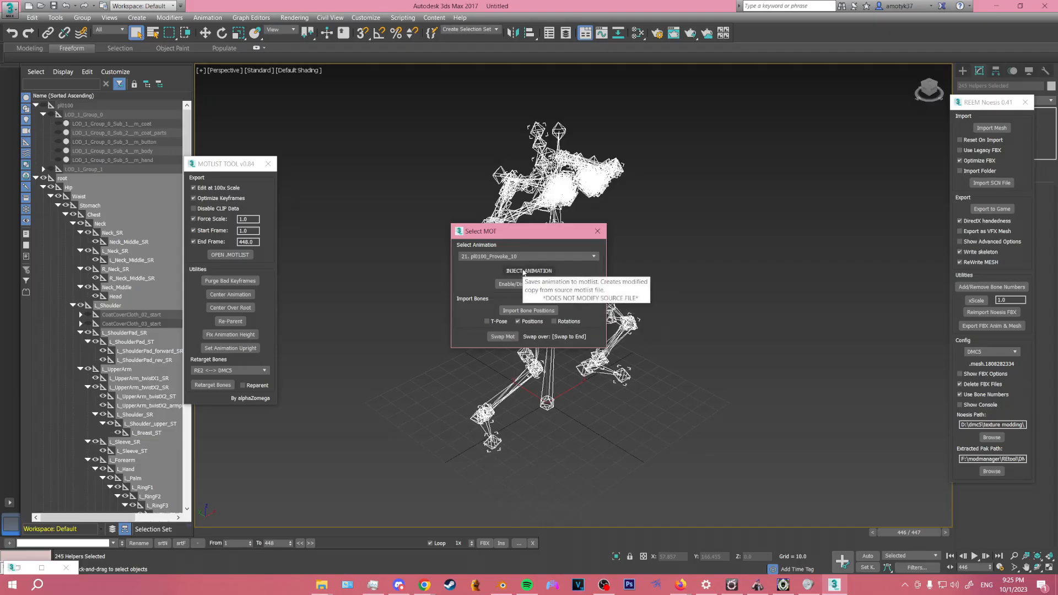
click(523, 271)
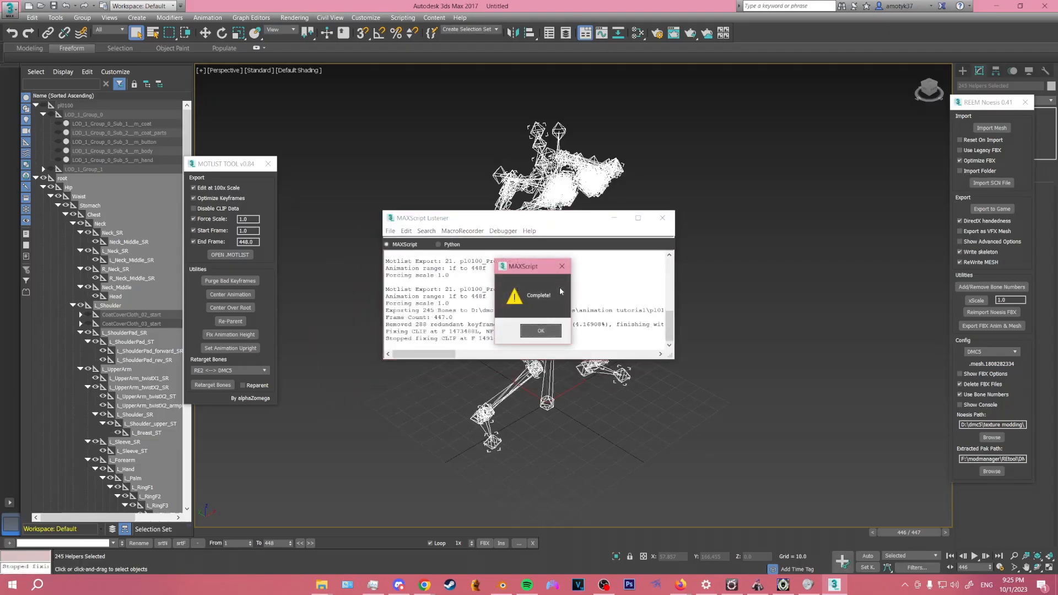
click(540, 331)
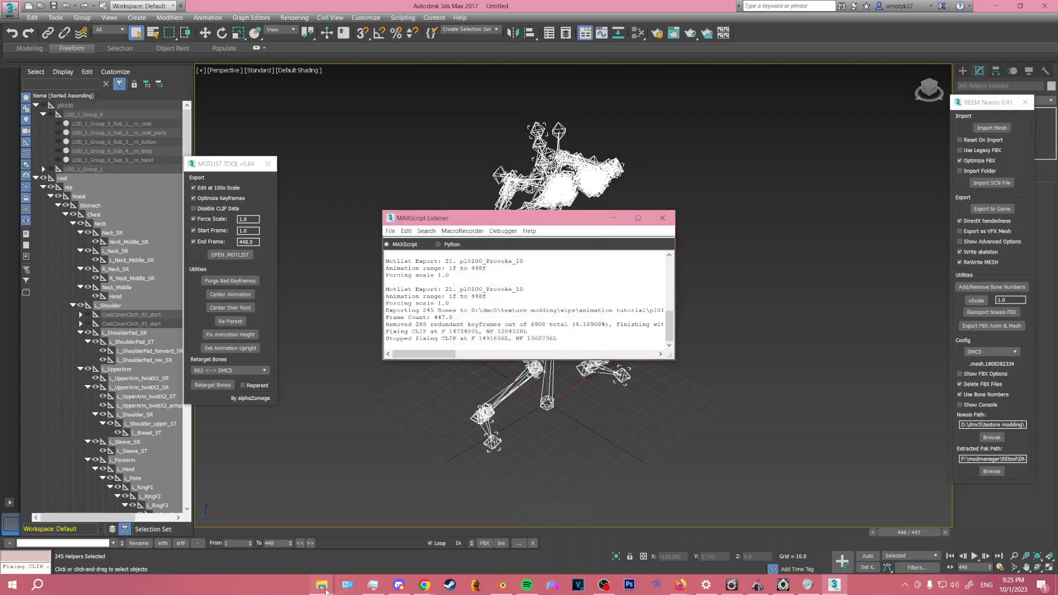
Copy pl0100_special.NEW.motlist from the animation tutorial folder into the mod's natives\x64\animation\player\pl0100\motlist folder.
mouse_move(325, 590)
click(304, 551)
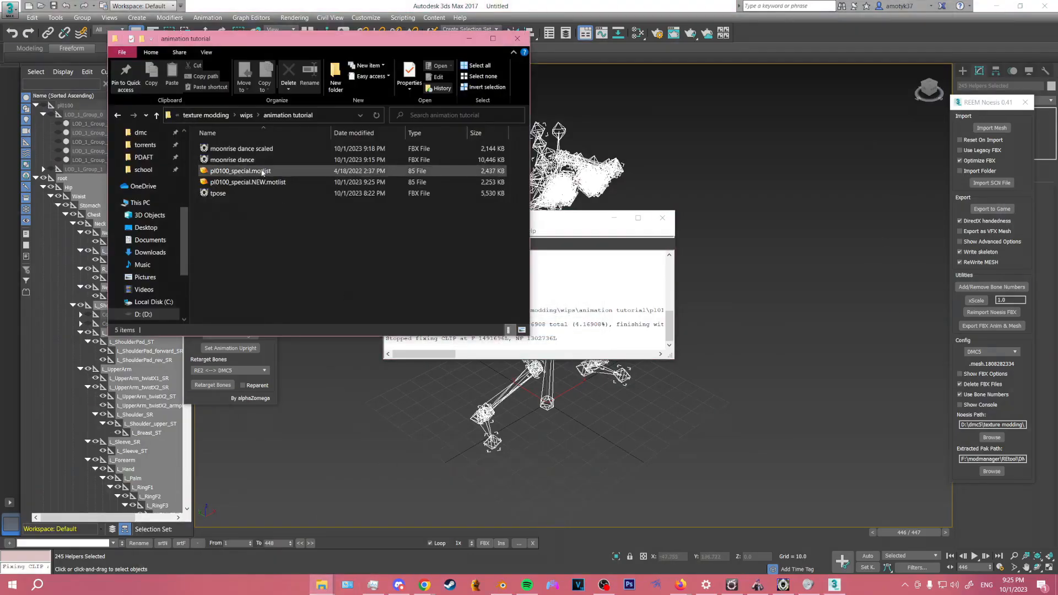
click(253, 183)
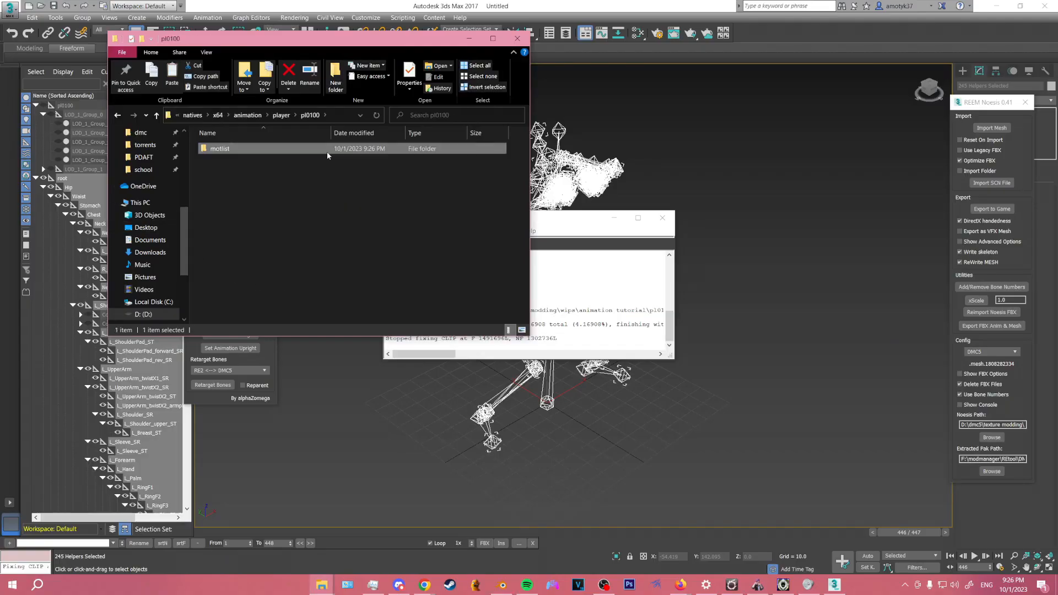
double_click(326, 151)
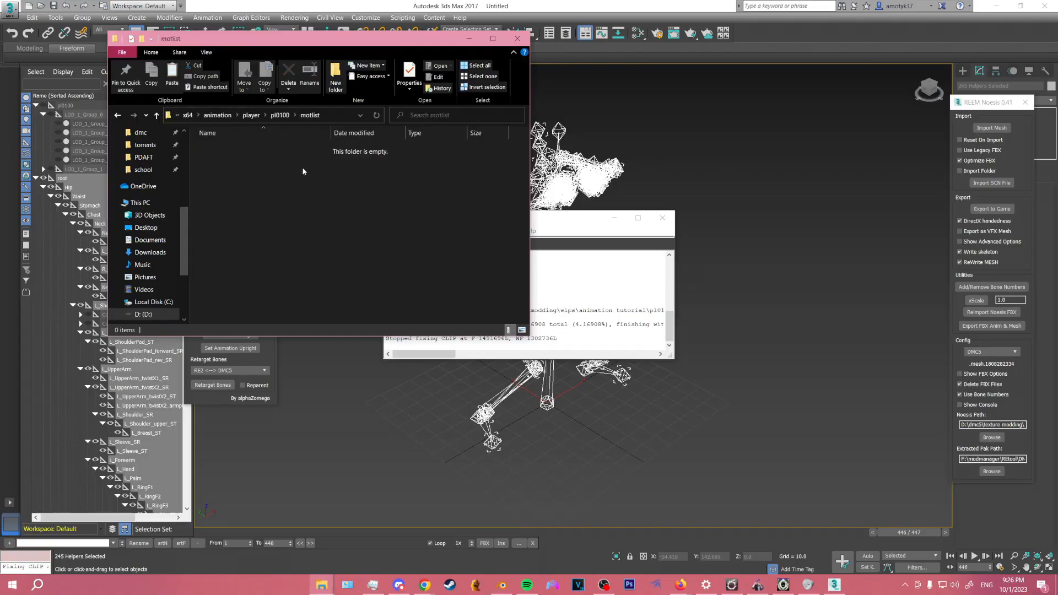
key(ctrl+v)
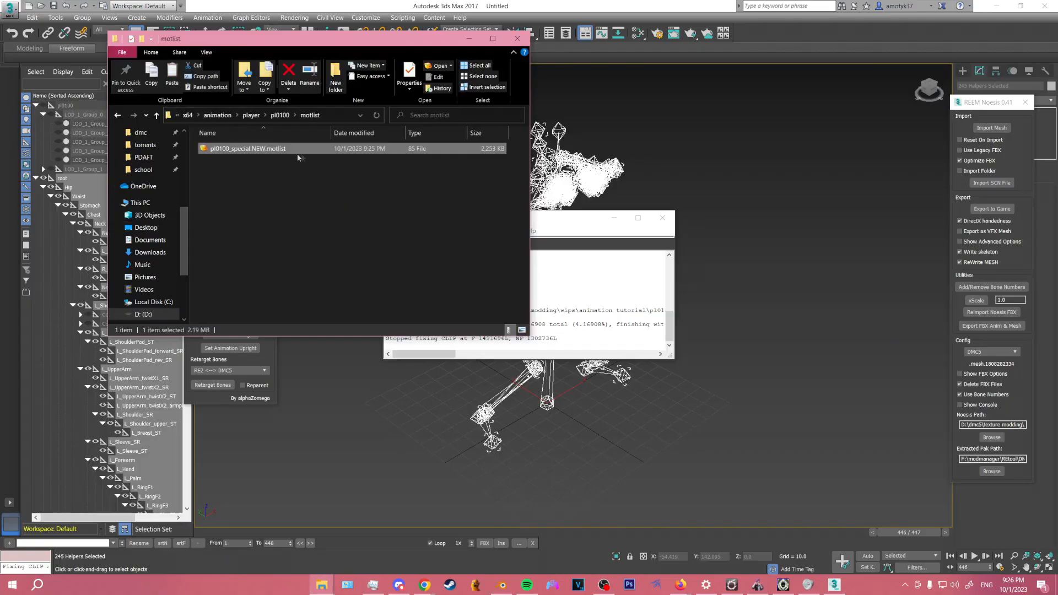
Rename the copied file as pl0100_special.motlist by removing the NEW part of its name.
click(265, 149)
click(265, 148)
key(BackSpace)
key(BackSpace)
key(BackSpace)
key(BackSpace)
key(Return)
Switch to Fluffy Mod Manager, install the "!!!!!animation tutorial" mod from the list of all mods, and launch Devil May Cry 5.
click(476, 584)
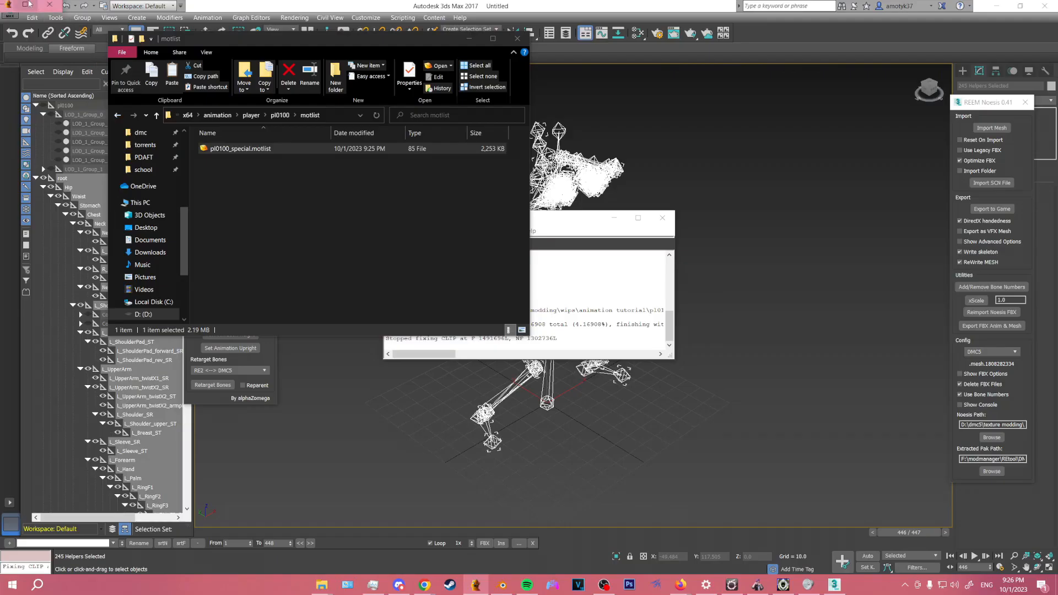
click(29, 5)
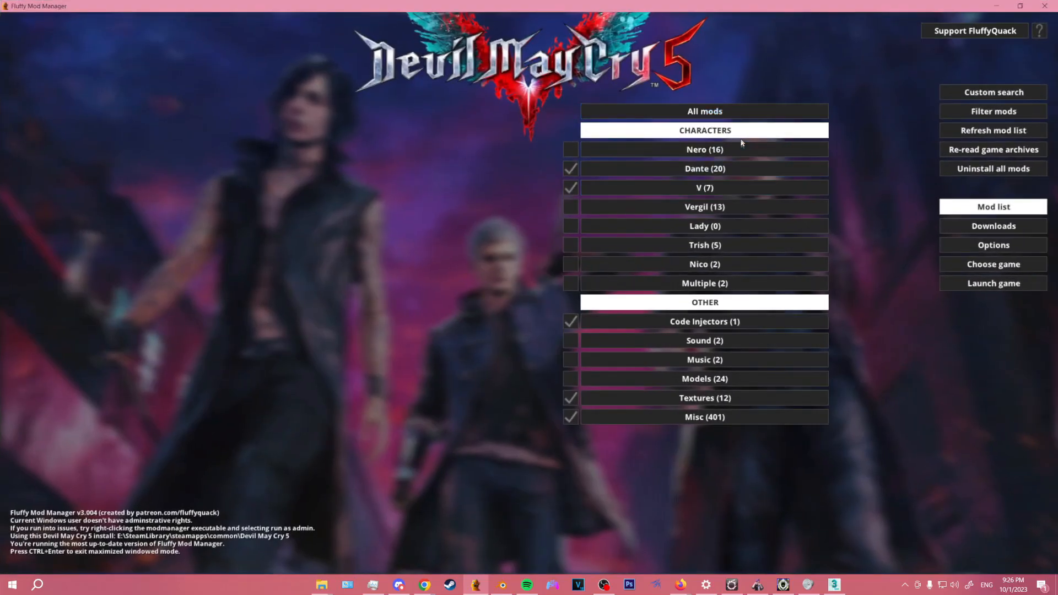
click(691, 112)
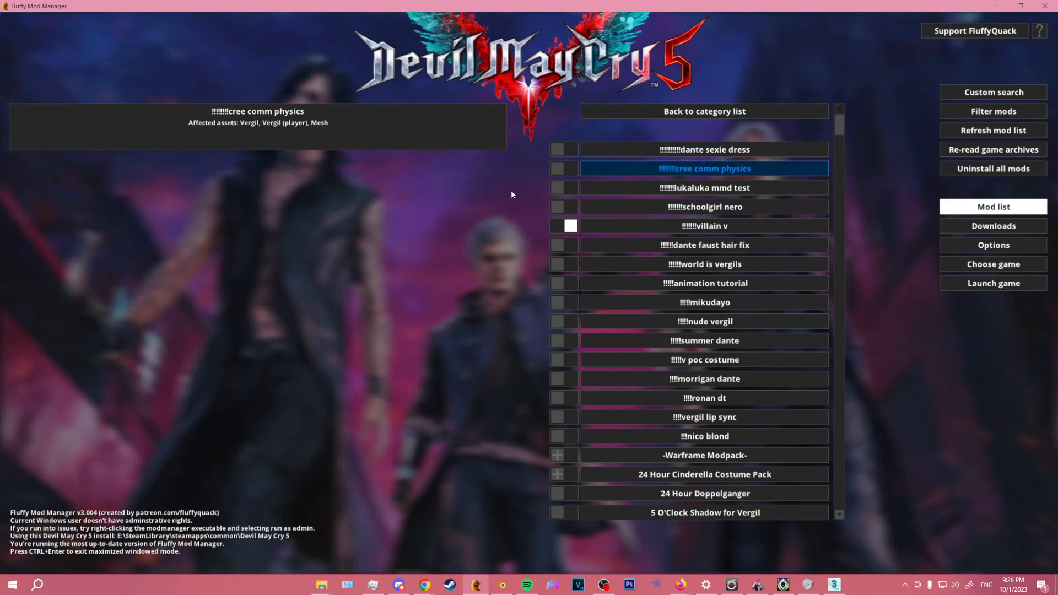
click(655, 283)
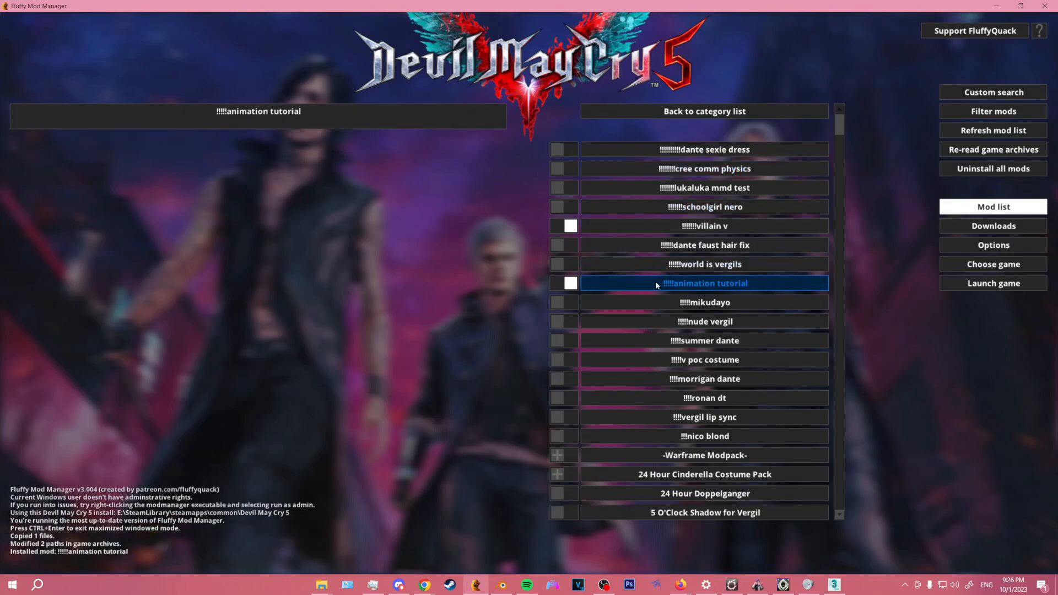
click(1006, 288)
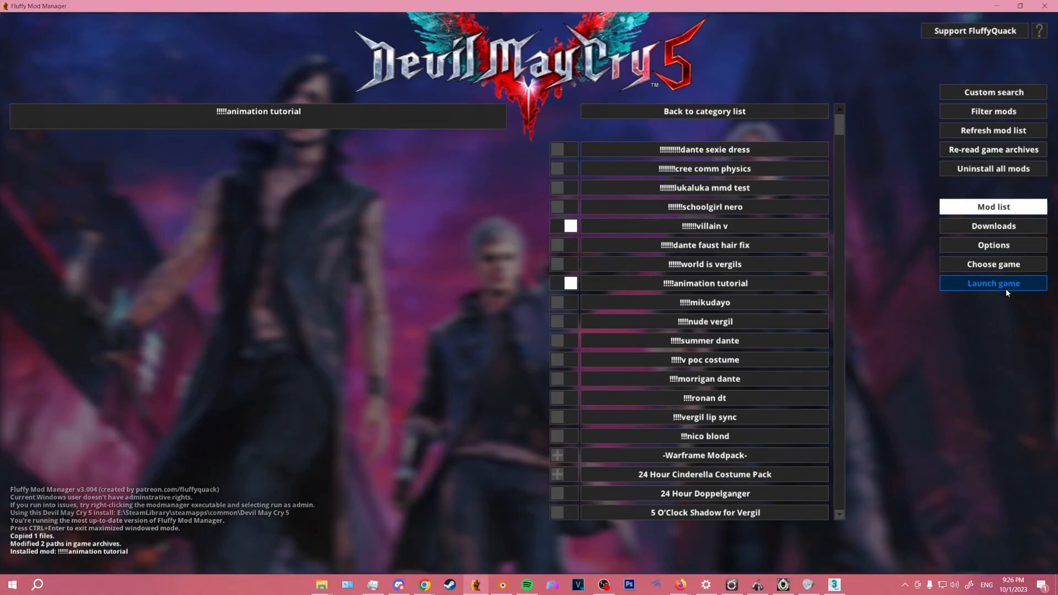